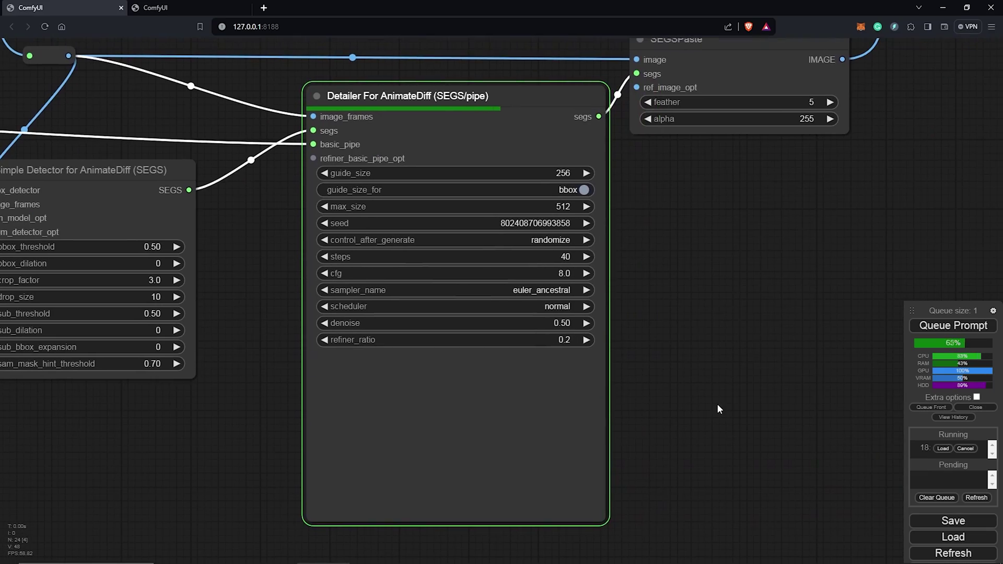
scroll(689, 375, "down", 8)
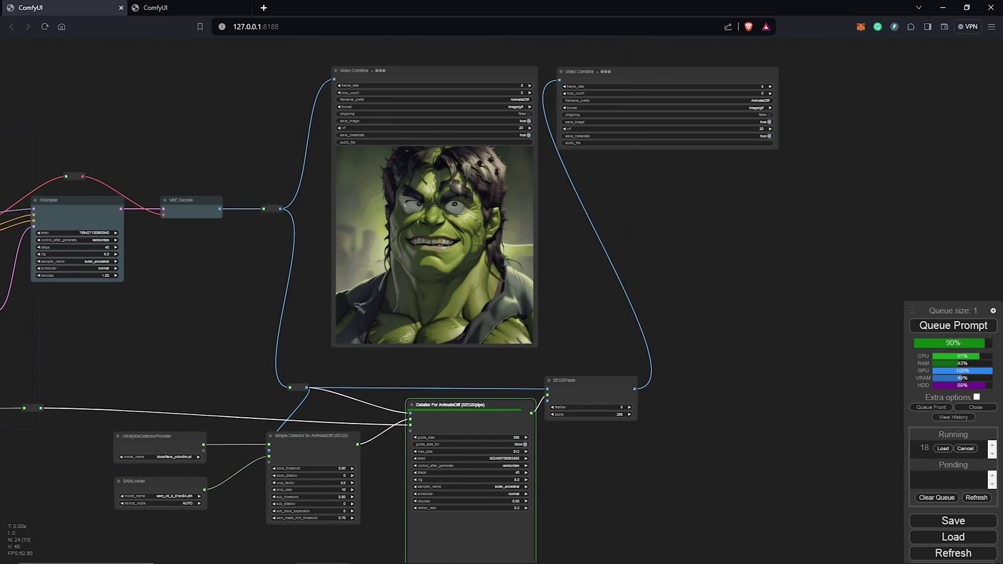
scroll(684, 189, "up", 6)
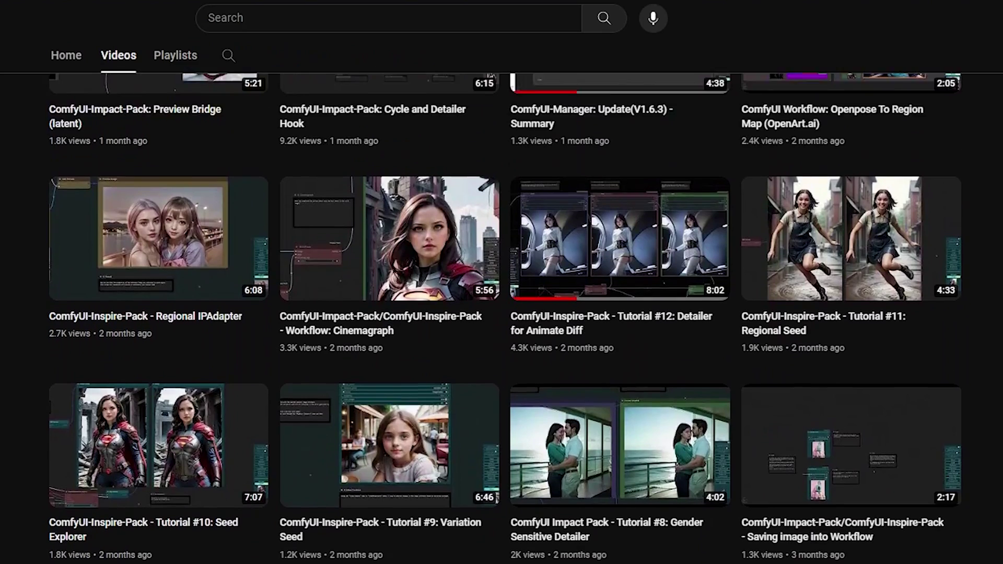
scroll(501, 314, "up", 10)
left_click_drag(183, 73, 553, 83)
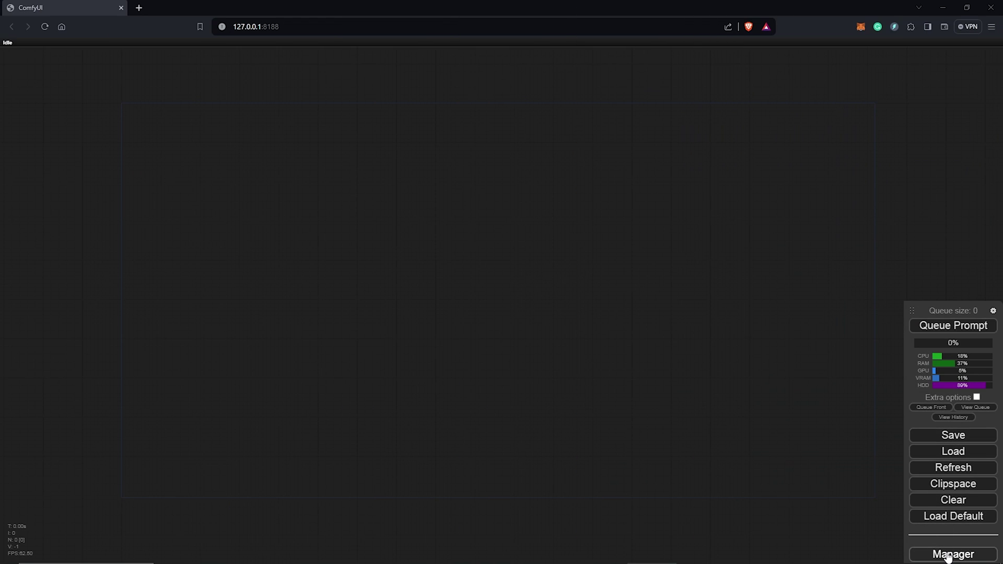
Look up the ComfyUI Impact Pack and its author in the Manager's list of installable custom nodes
left_click(949, 555)
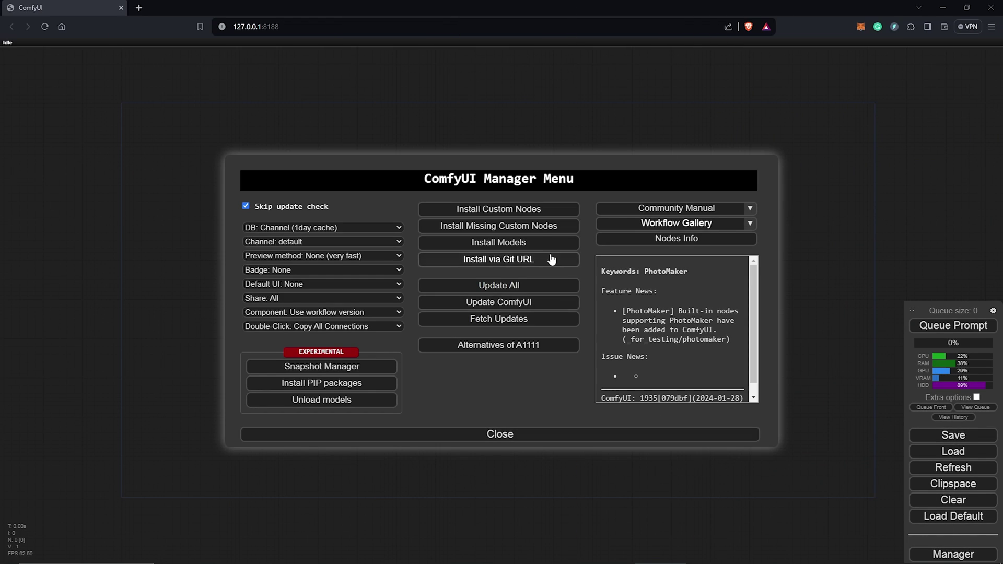
left_click(567, 213)
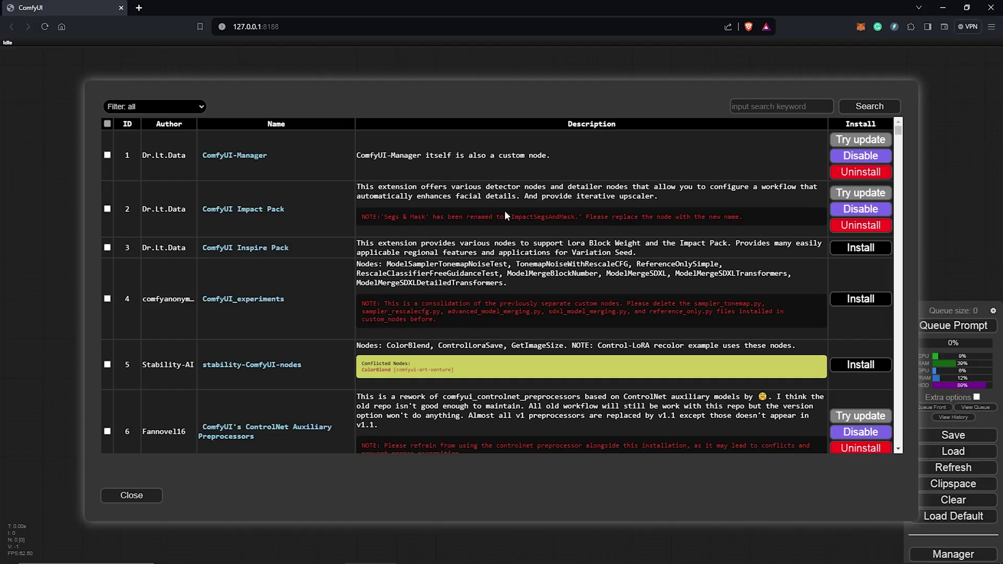
left_click_drag(287, 209, 144, 209)
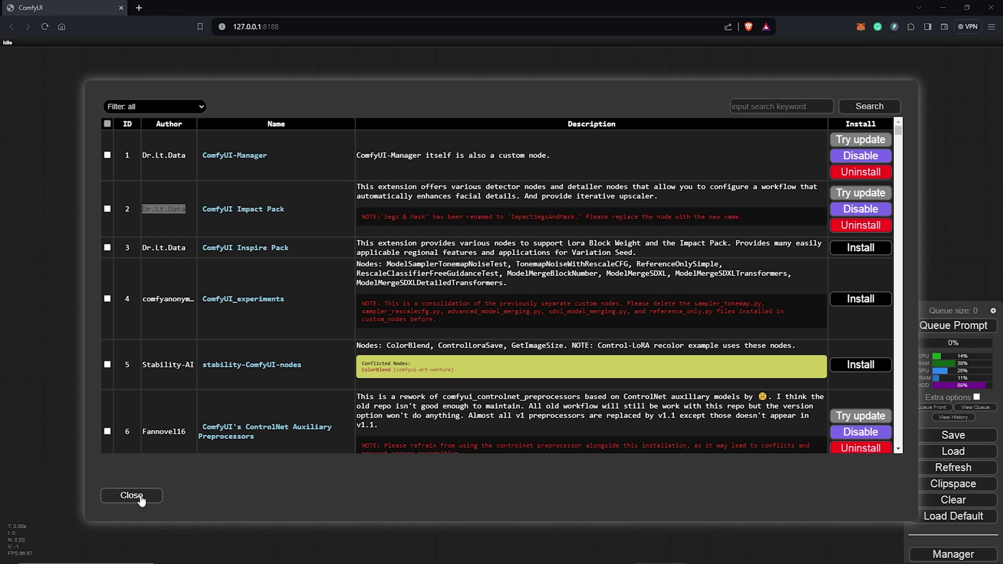
left_click(132, 495)
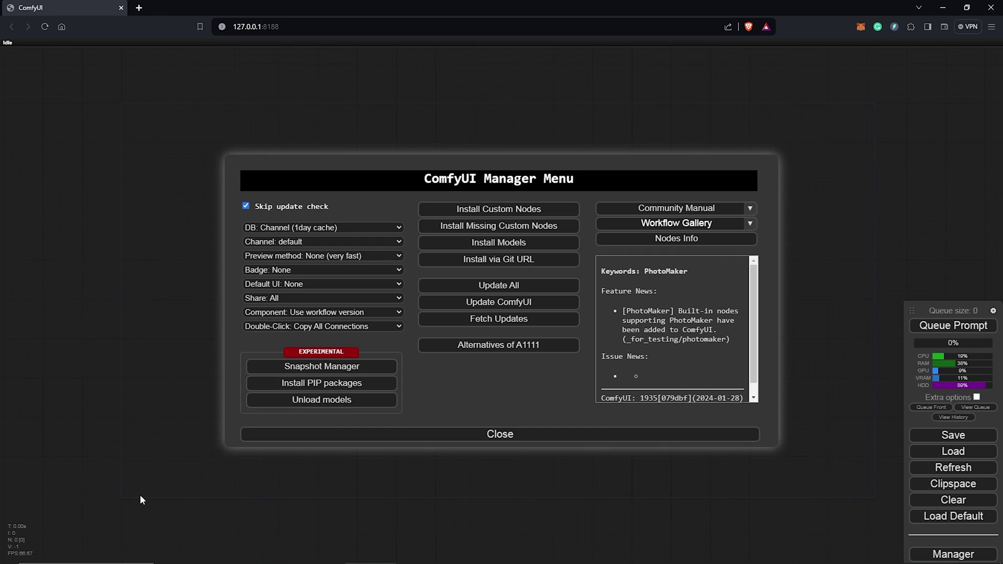
Search the Manager's installable models for "ultralytics" and review the detector models
left_click(483, 246)
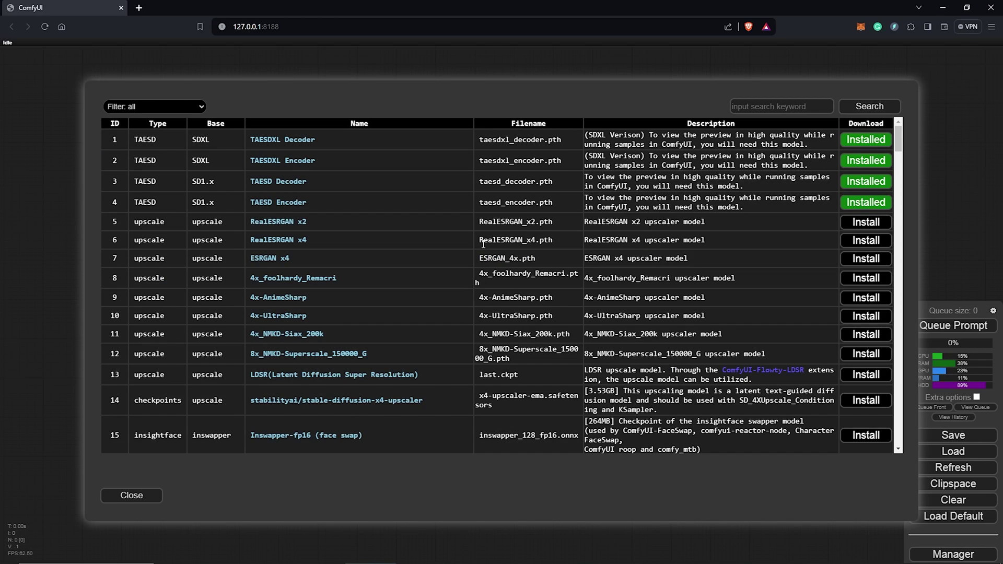
left_click(783, 105)
type("ultr")
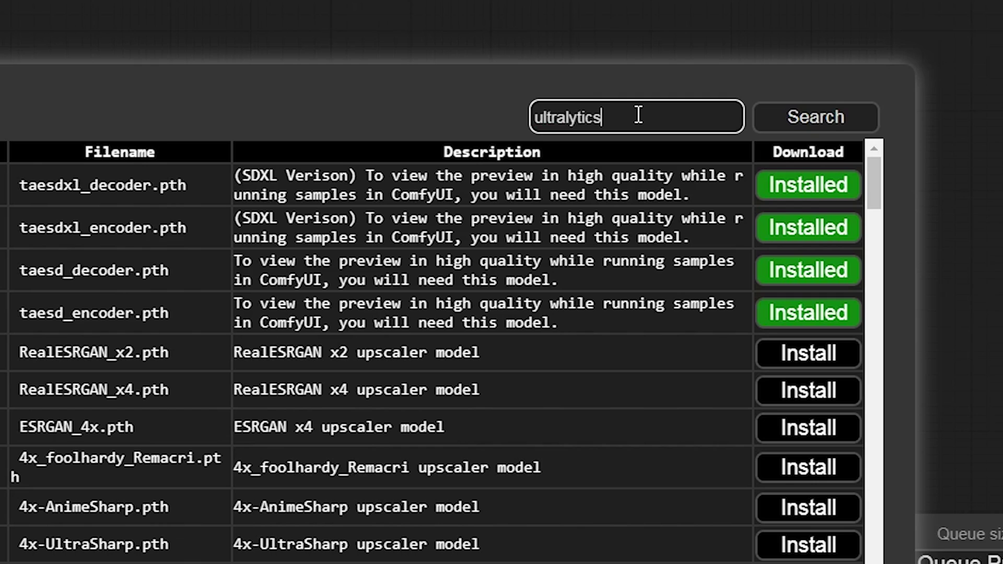
type("alytics")
left_click(799, 125)
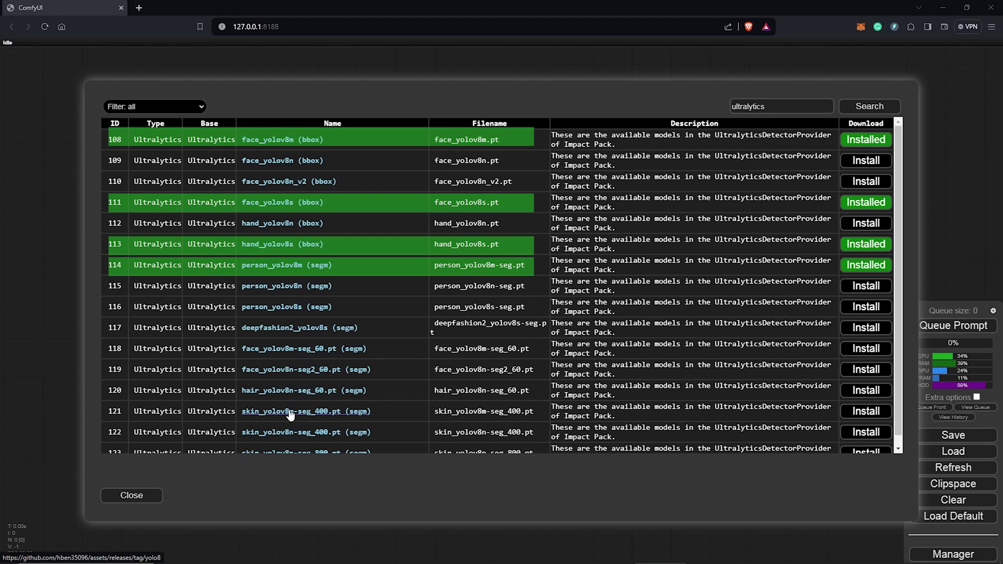
left_click(140, 497)
Run Update All for ComfyUI and its custom nodes, and leave the Manager
left_click(504, 287)
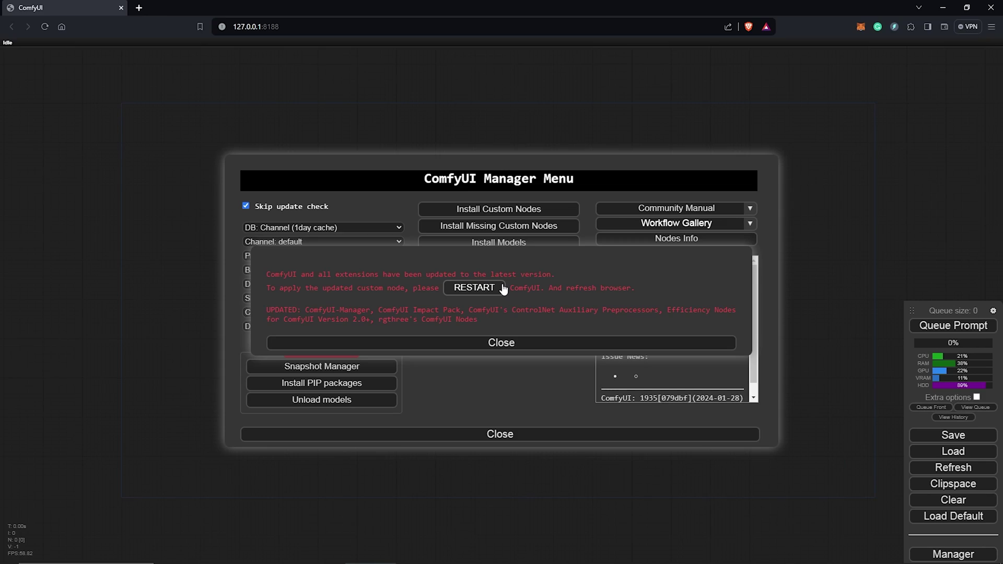
left_click(503, 289)
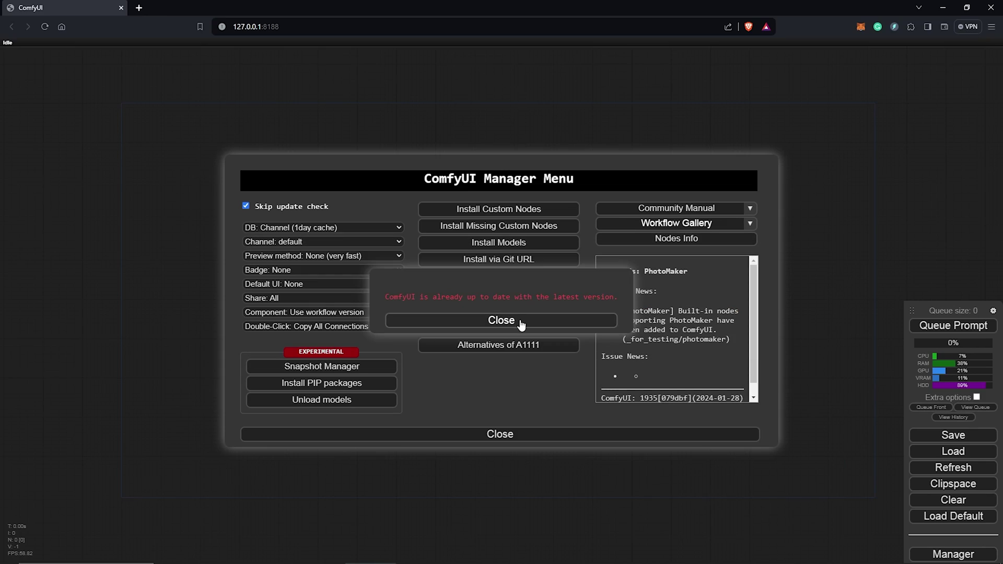
left_click(520, 322)
left_click(524, 434)
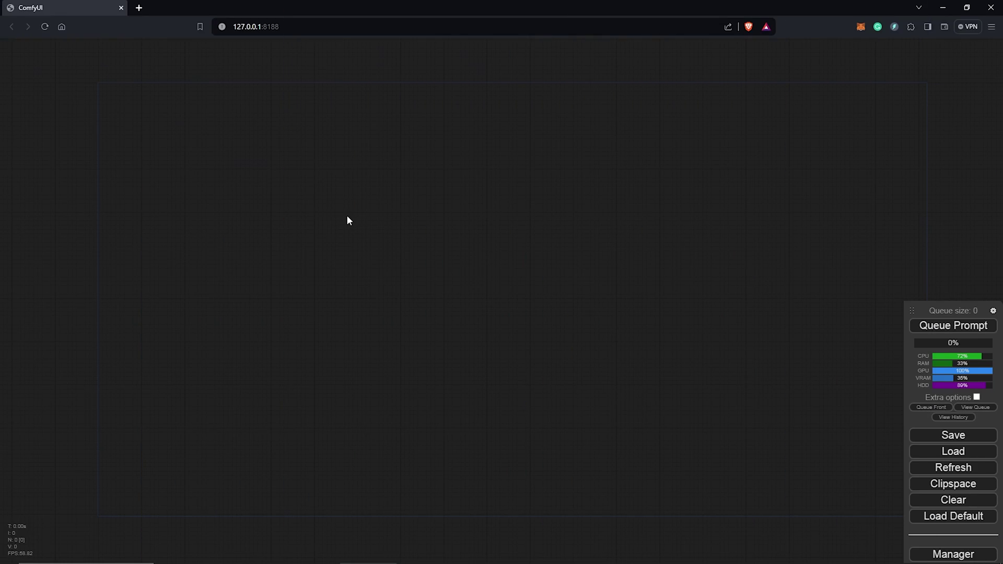
Add a Load Checkpoint node to the empty canvas and place it at the start of the workflow
right_click(240, 216)
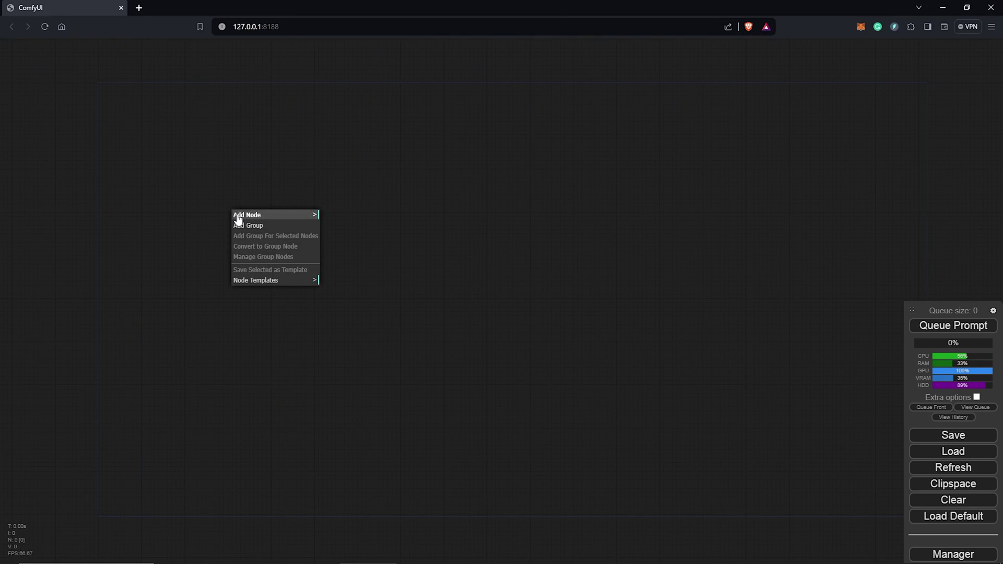
left_click(245, 216)
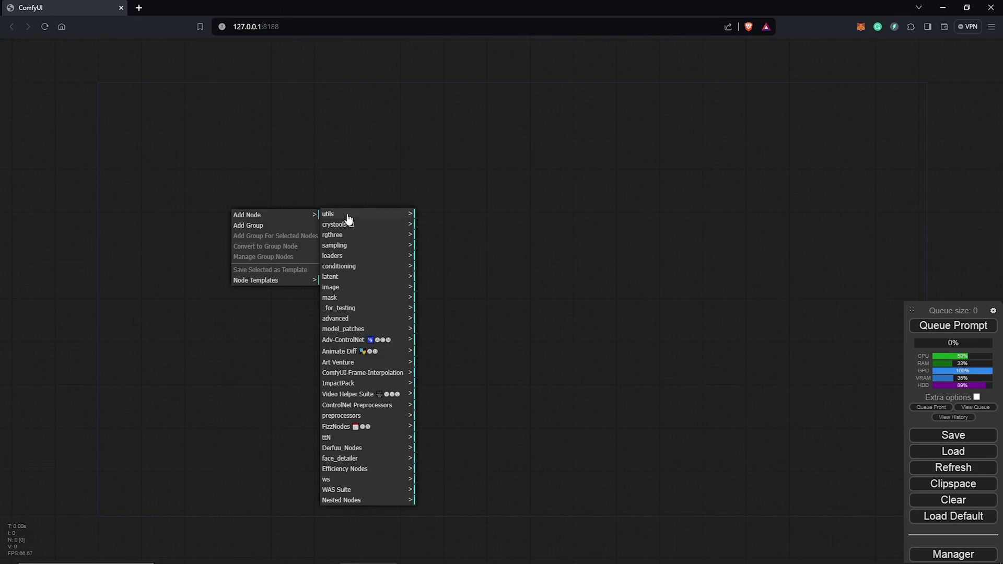
left_click(345, 257)
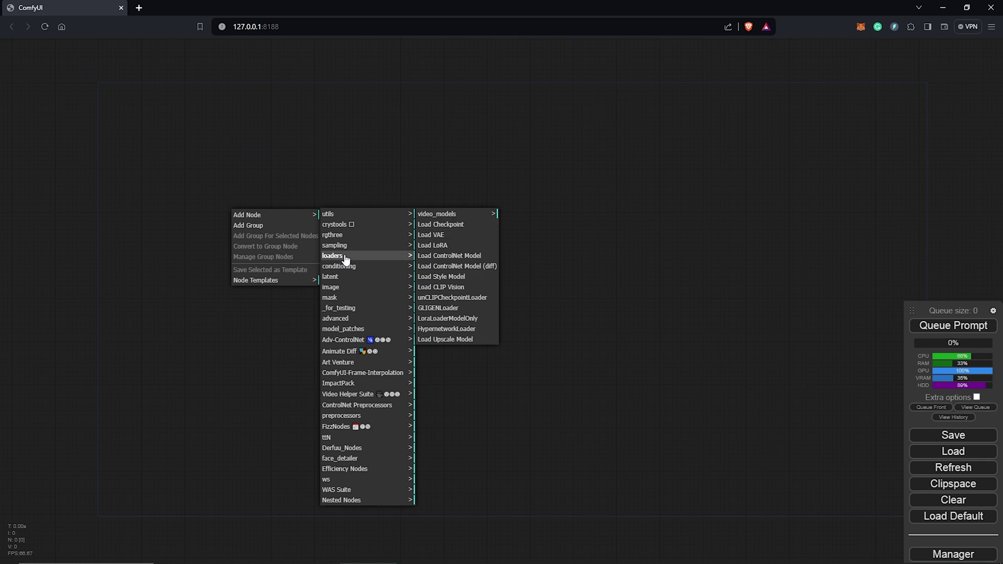
left_click(441, 226)
left_click_drag(280, 211, 218, 228)
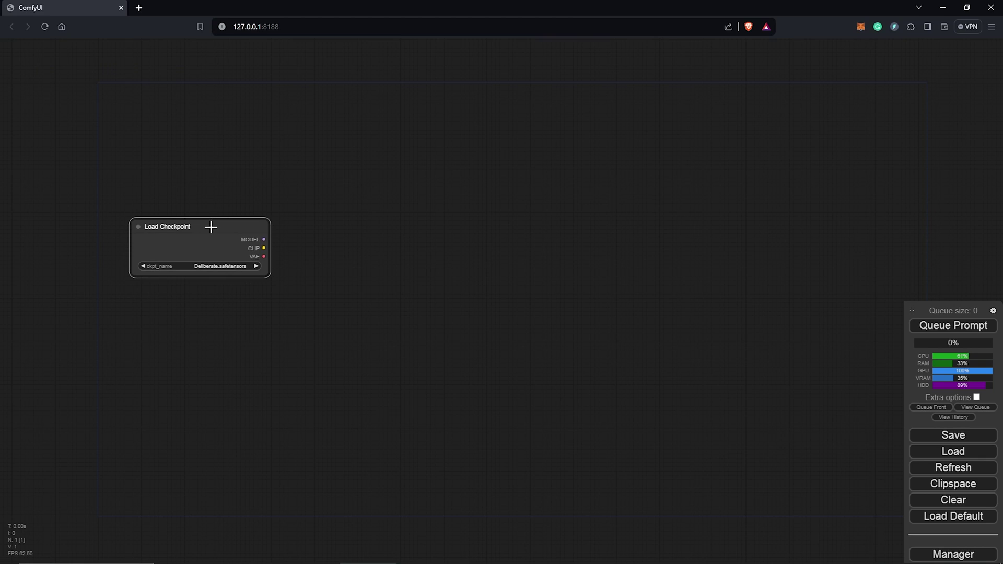
Add a Load VAE node and place it directly below the Load Checkpoint node
right_click(363, 259)
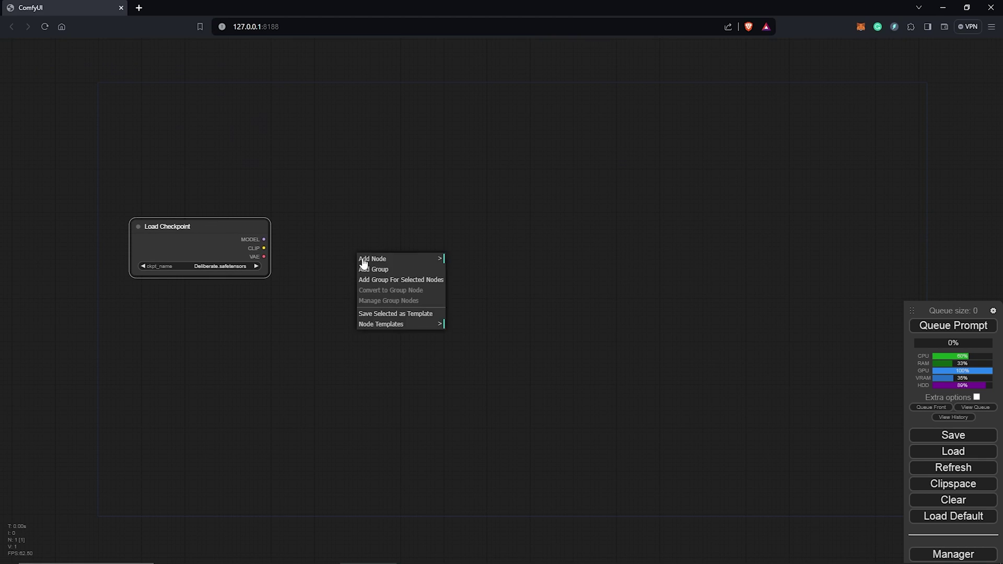
left_click(370, 259)
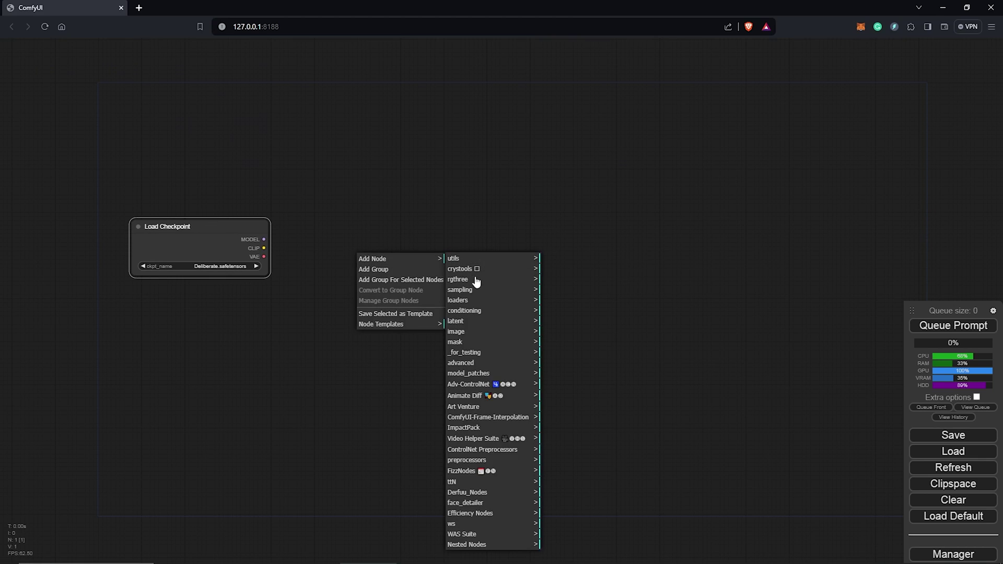
left_click(474, 301)
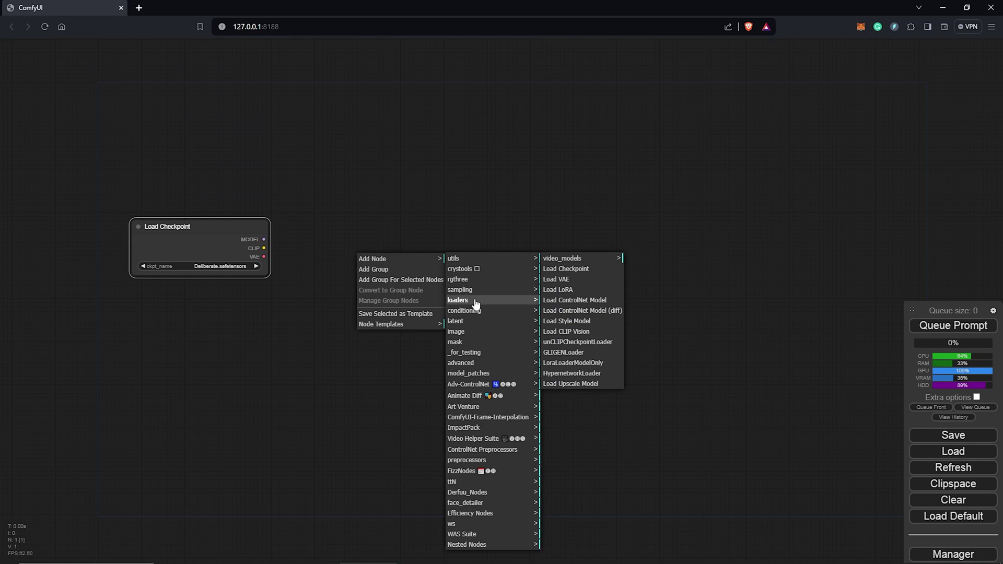
left_click(567, 281)
left_click_drag(455, 260, 221, 304)
Add a CLIP Text Encode (Prompt) node beside the loaders and duplicate it directly below
right_click(368, 243)
left_click(373, 249)
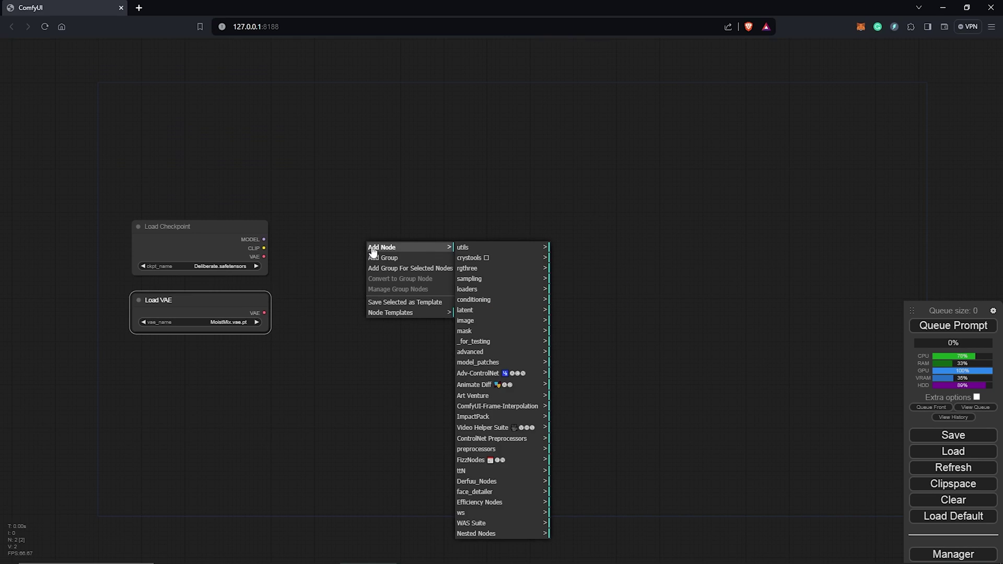
left_click(486, 303)
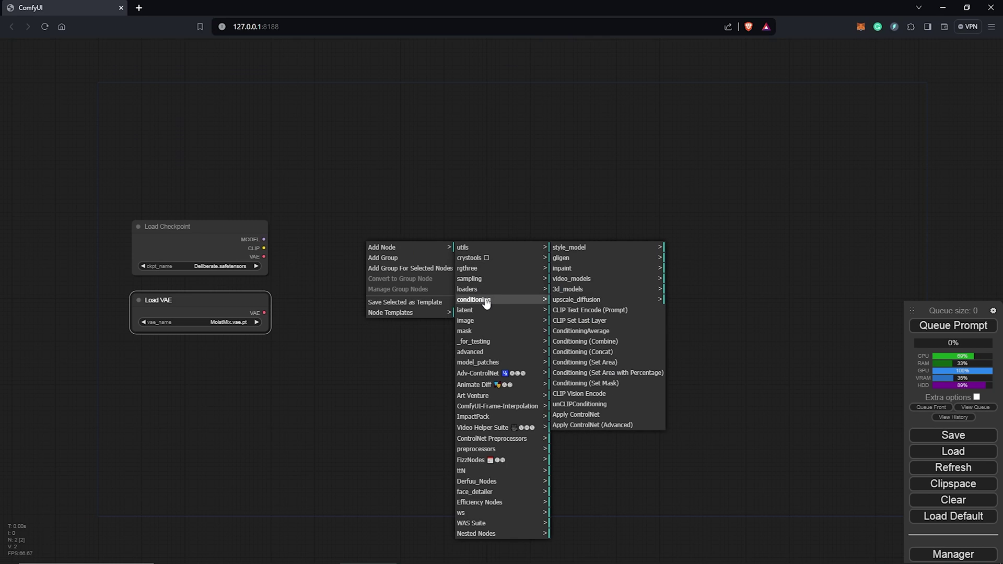
left_click(619, 311)
left_click_drag(471, 244, 442, 232)
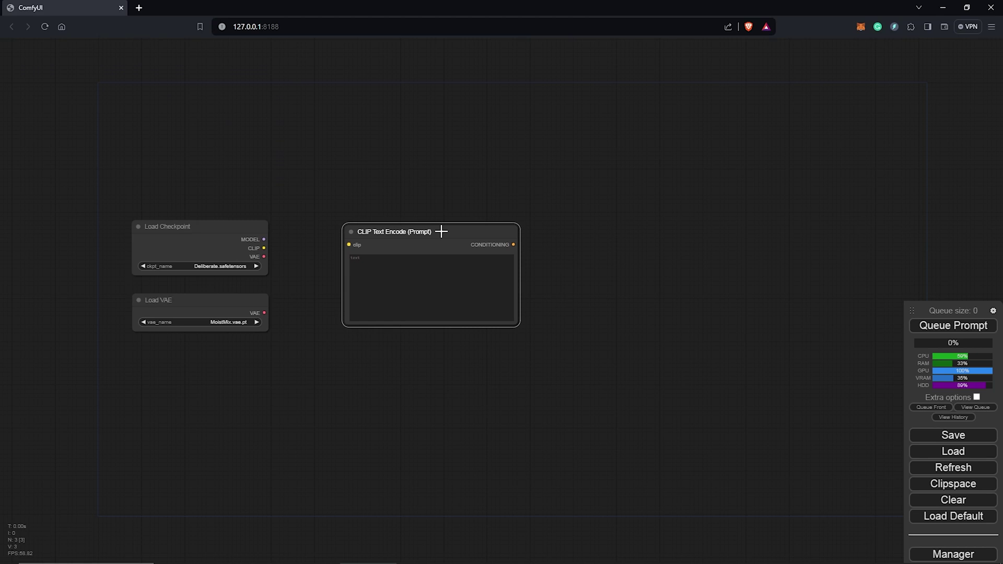
left_click_drag(442, 231, 440, 343)
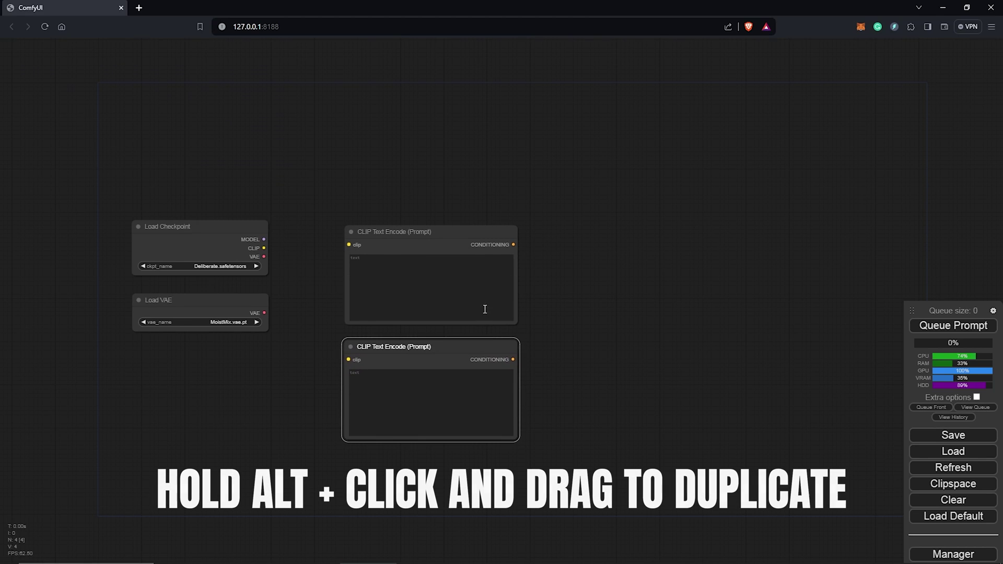
Color the upper prompt node green and the lower one red, shifting both slightly up towards the loaders
right_click(387, 231)
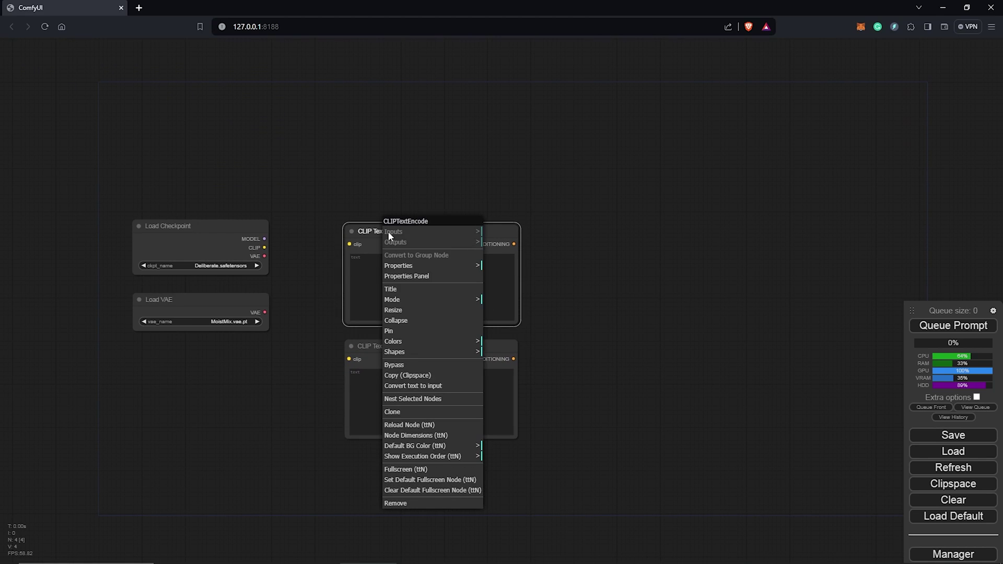
left_click(459, 342)
left_click(517, 374)
left_click(447, 347)
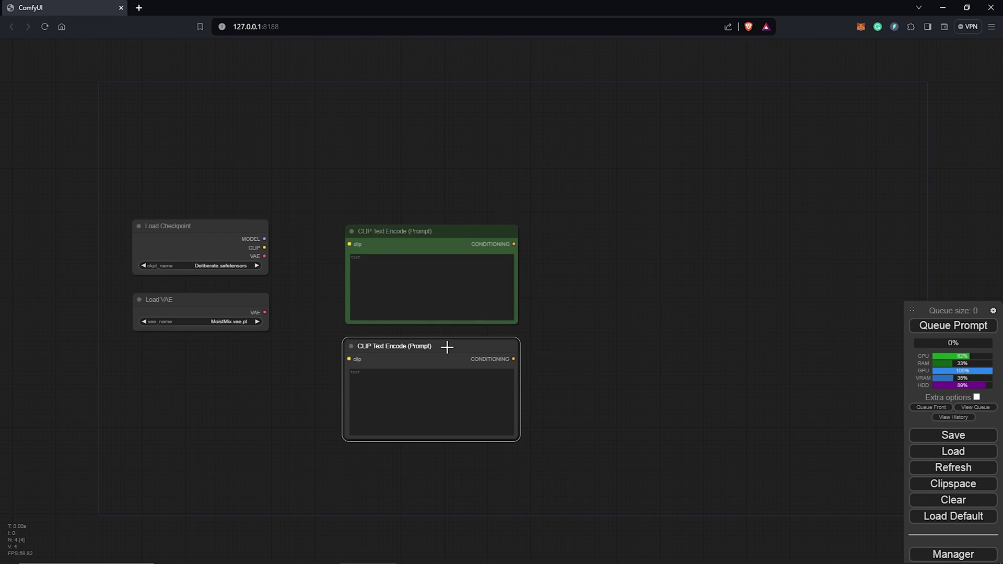
right_click(447, 347)
left_click(506, 392)
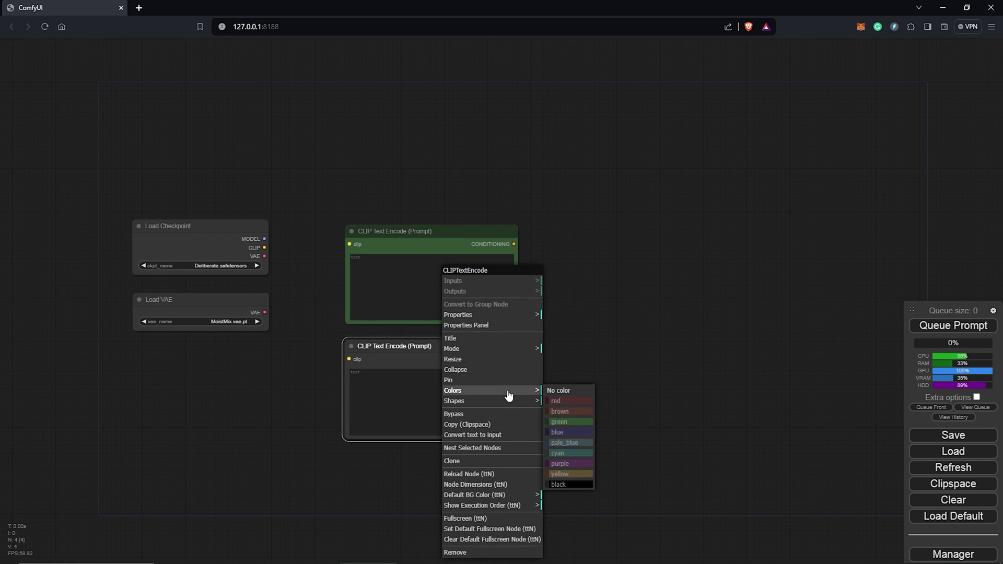
left_click(587, 402)
left_click_drag(426, 232, 415, 208)
left_click_drag(417, 348, 404, 322)
Add a KSampler node and place it beside the two prompt nodes
right_click(589, 253)
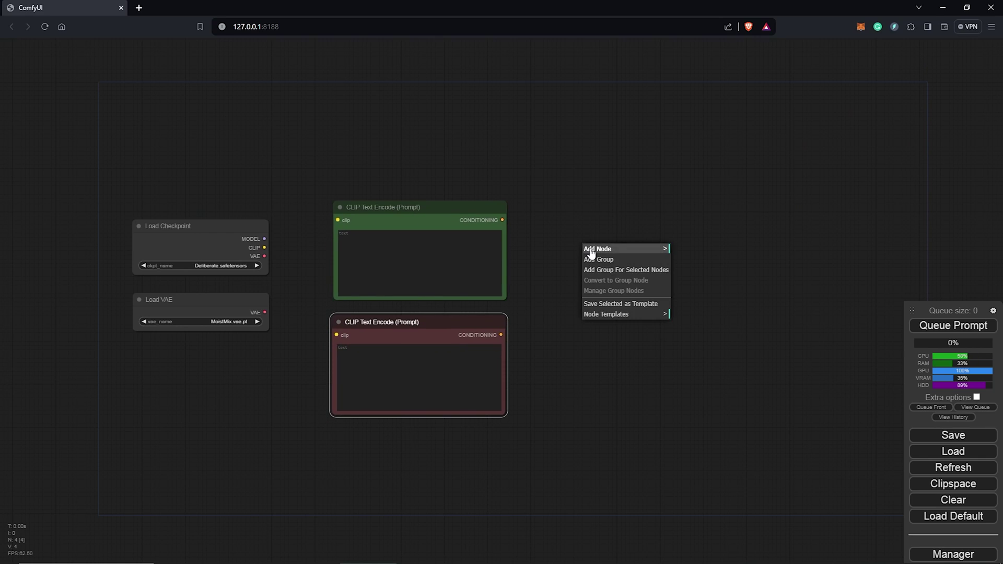
left_click(591, 251)
left_click(711, 281)
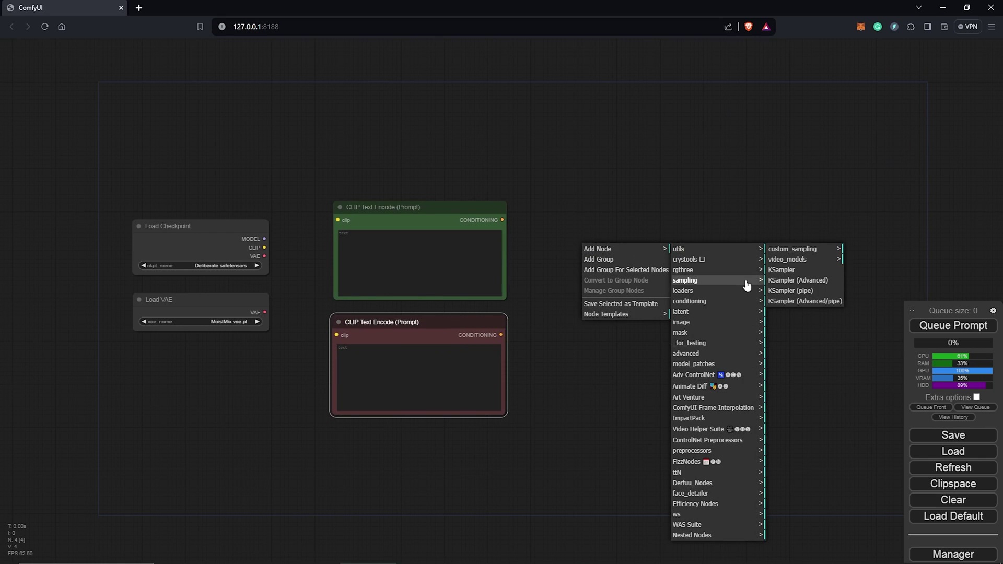
left_click(775, 278)
left_click_drag(648, 243, 618, 214)
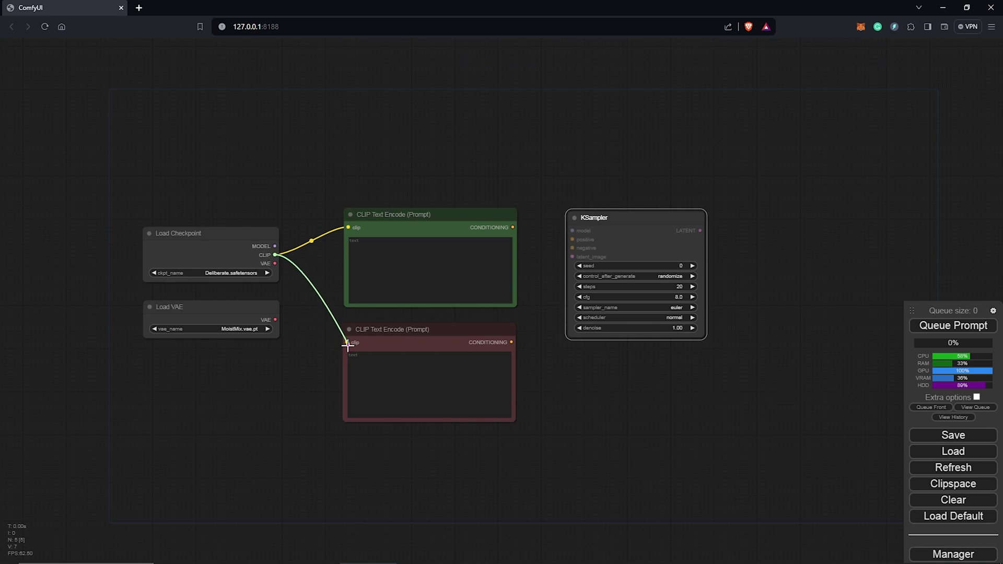
Connect the checkpoint's CLIP output to both prompt nodes and its MODEL output through a Reroute node to the KSampler
left_click_drag(347, 345, 348, 346)
left_click_drag(275, 246, 277, 241)
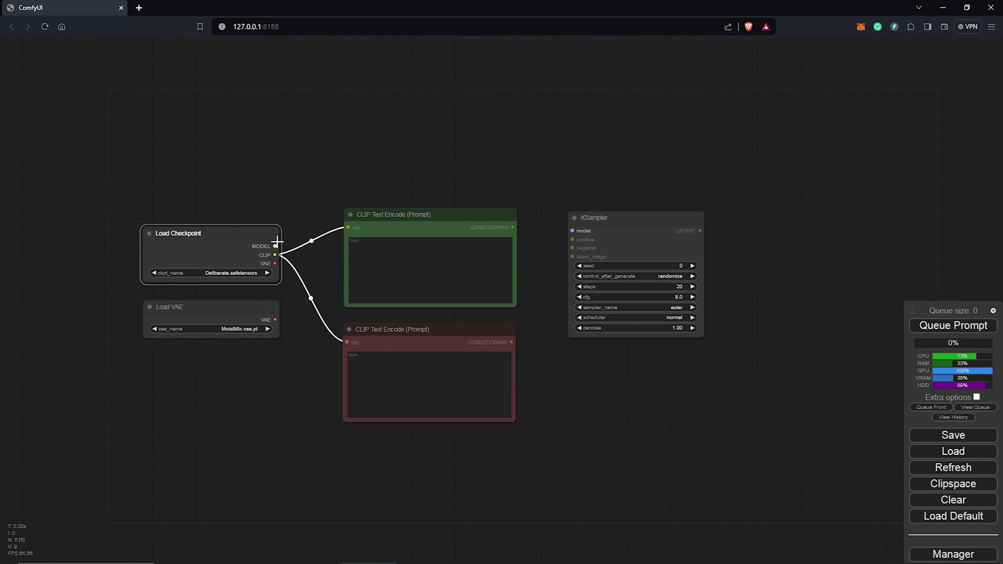
left_click_drag(337, 168, 338, 153)
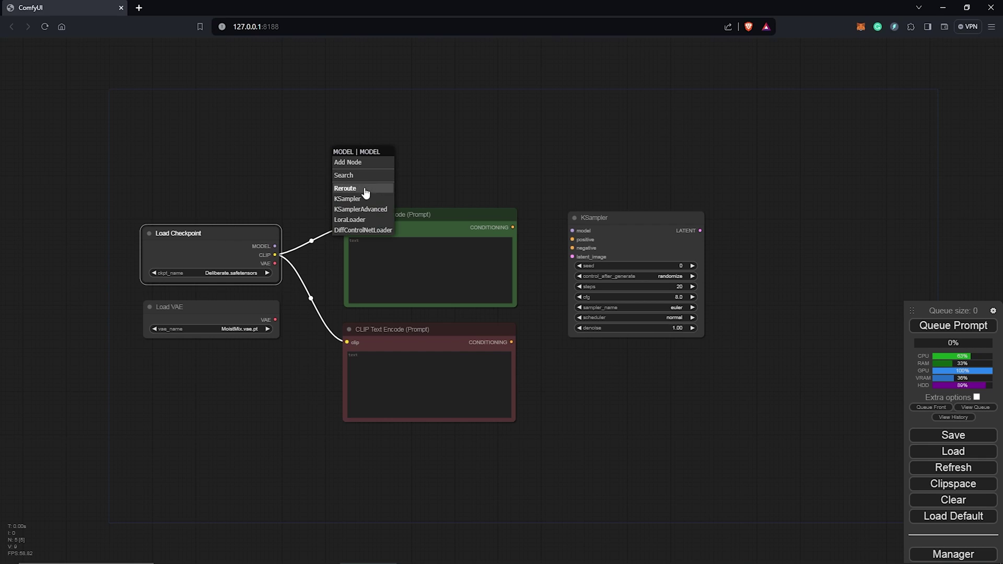
left_click(366, 190)
left_click_drag(364, 169, 401, 168)
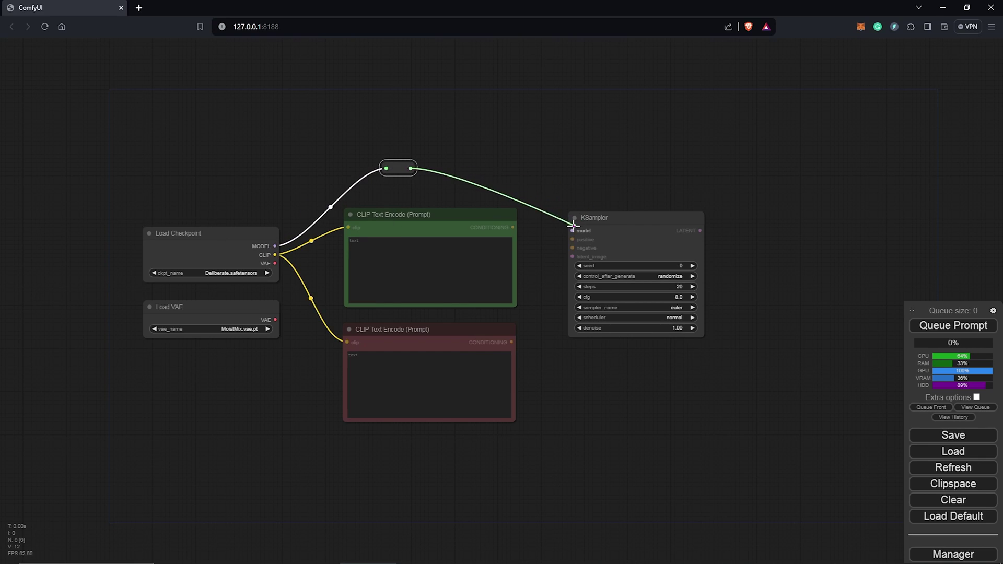
mouse_move(574, 231)
left_mouse_down()
mouse_move(595, 217)
mouse_move(580, 214)
left_mouse_up()
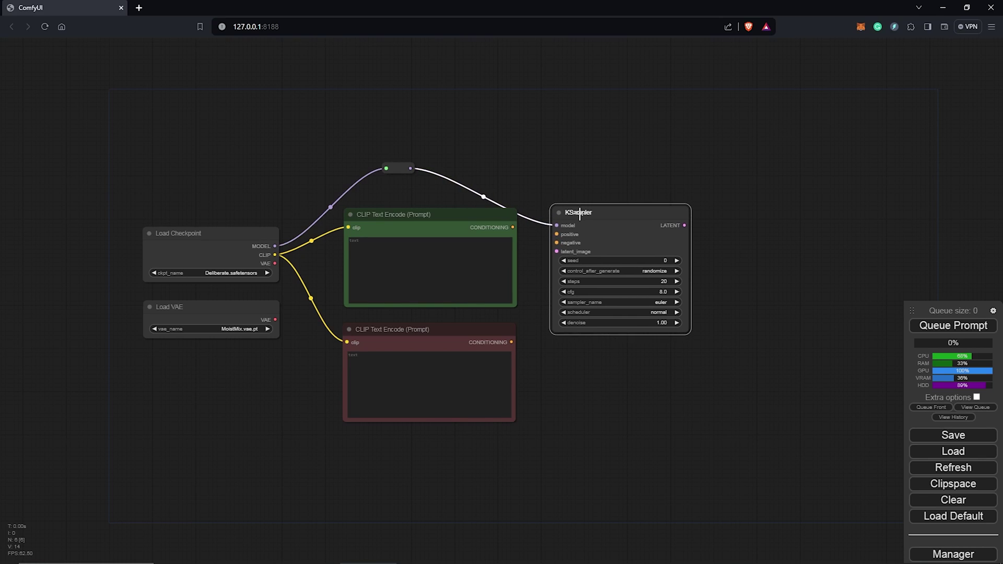
Shrink both prompt nodes and rearrange the prompt, Reroute, Load Checkpoint and KSampler nodes into a more compact layout
left_click_drag(513, 307, 496, 279)
left_click_drag(443, 215, 447, 242)
left_click_drag(441, 327, 441, 325)
left_click_drag(513, 419, 499, 371)
left_click_drag(401, 169, 406, 211)
left_click_drag(232, 235, 231, 226)
left_click_drag(589, 215, 589, 201)
scroll(356, 346, "down", 1)
left_click_drag(664, 253, 608, 257)
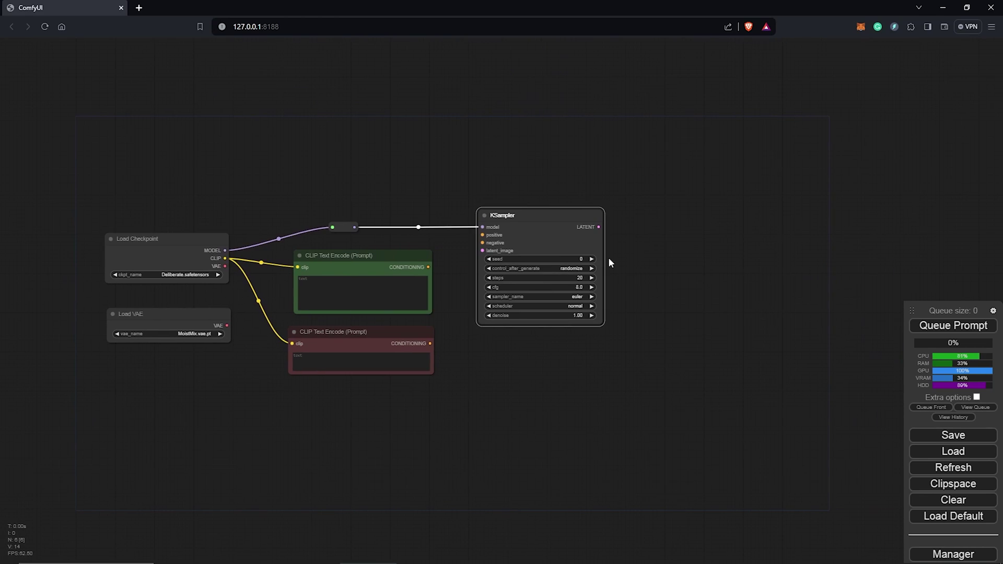
Move the KSampler closer to the prompt nodes and add a VAE Decode node fed by its LATENT output
left_click_drag(590, 215, 566, 213)
right_click(607, 220)
left_click(607, 220)
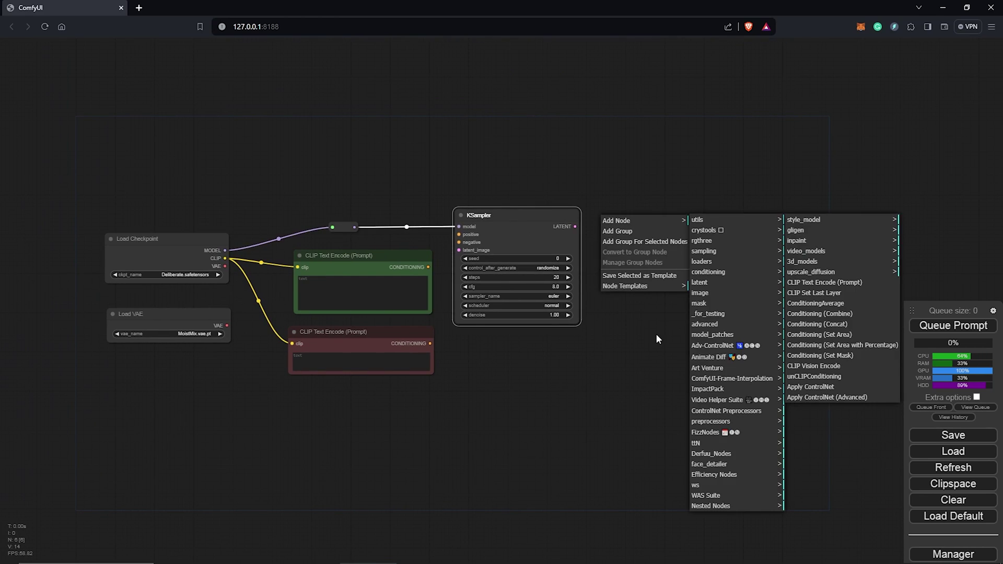
left_click(716, 283)
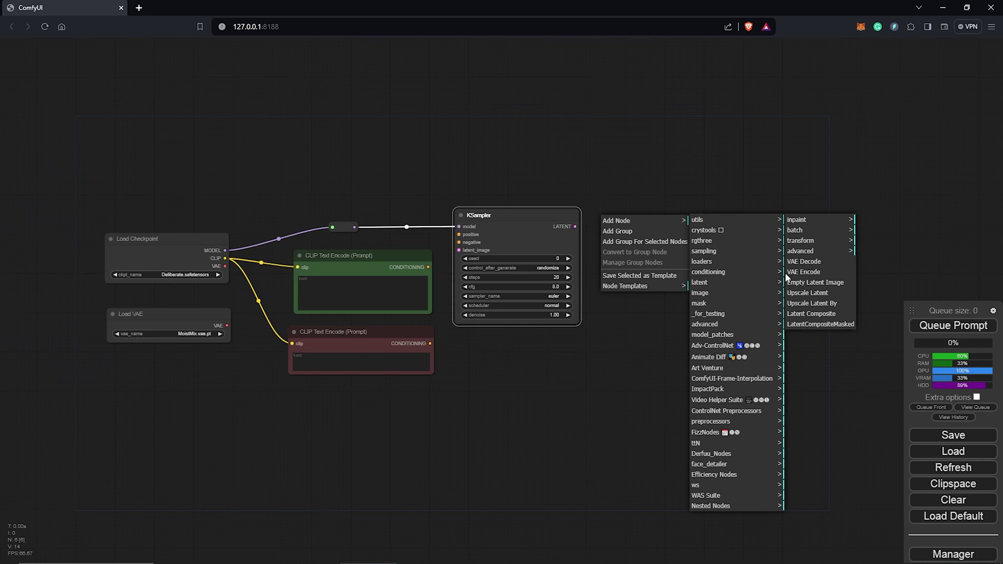
left_click(805, 262)
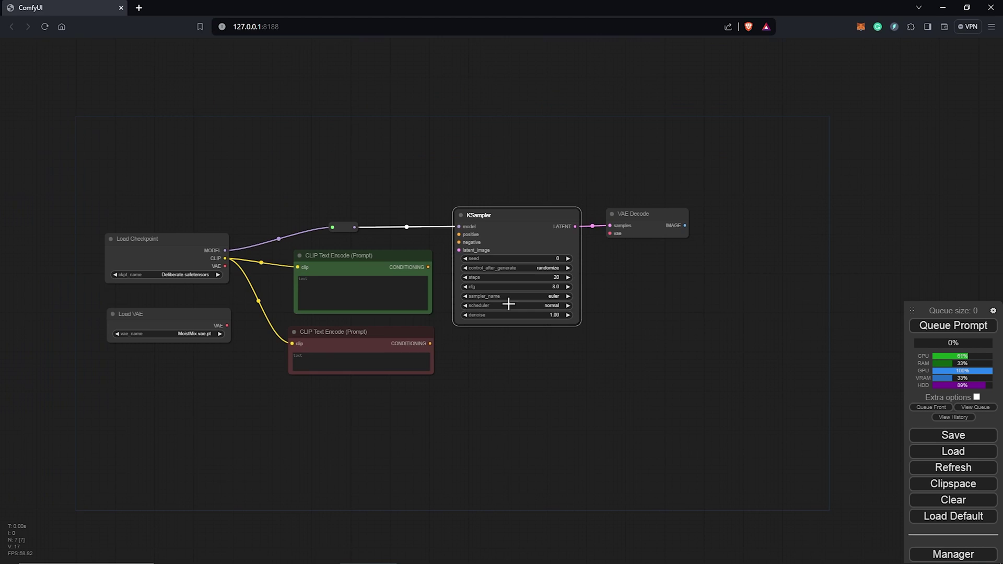
Connect the Load VAE output to the VAE Decode node through two Reroute nodes placed below the prompt nodes and the KSampler
left_click_drag(257, 439, 375, 447)
left_click(286, 462)
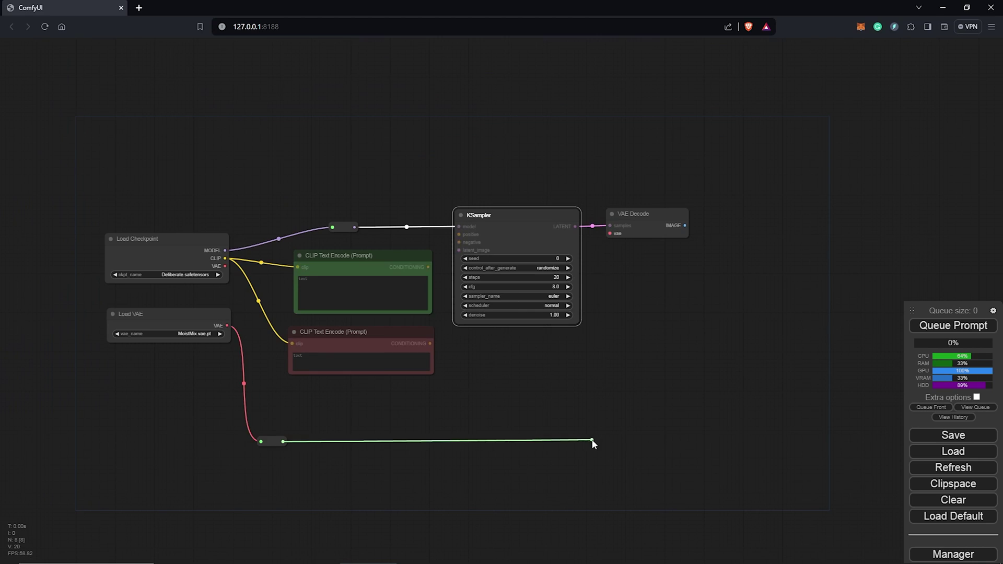
left_click_drag(593, 443, 610, 233)
left_click(600, 466)
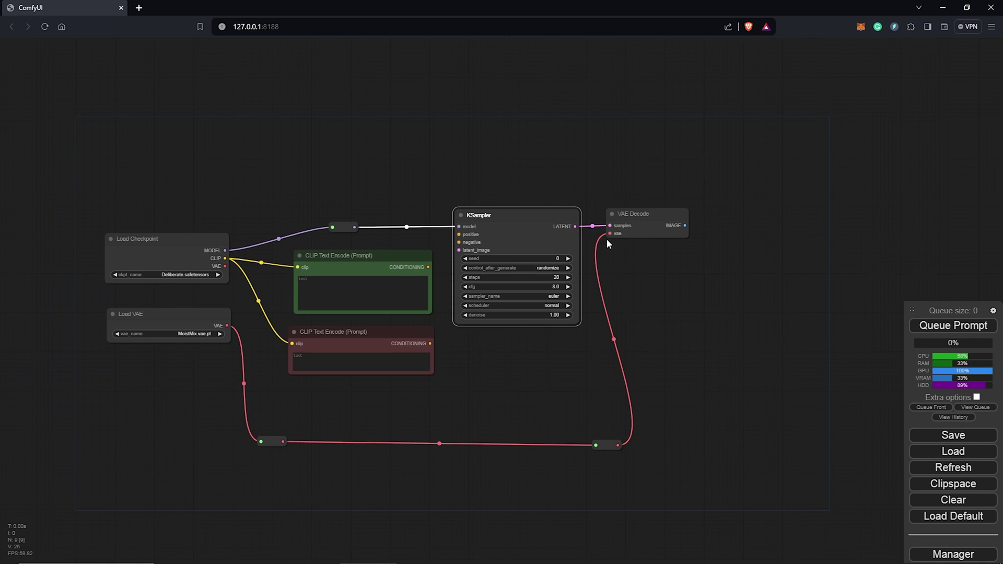
left_click_drag(601, 444, 545, 434)
left_click_drag(270, 440, 270, 437)
left_click(638, 392)
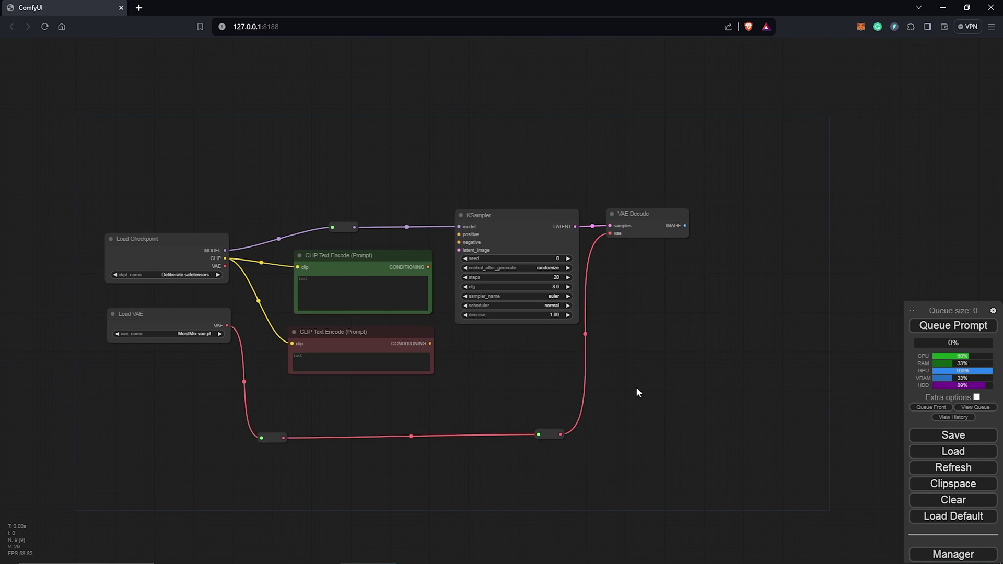
Add a Save Image node to the VAE Decode's IMAGE output, place it beside the decoder and enlarge it
left_click_drag(685, 226, 757, 230)
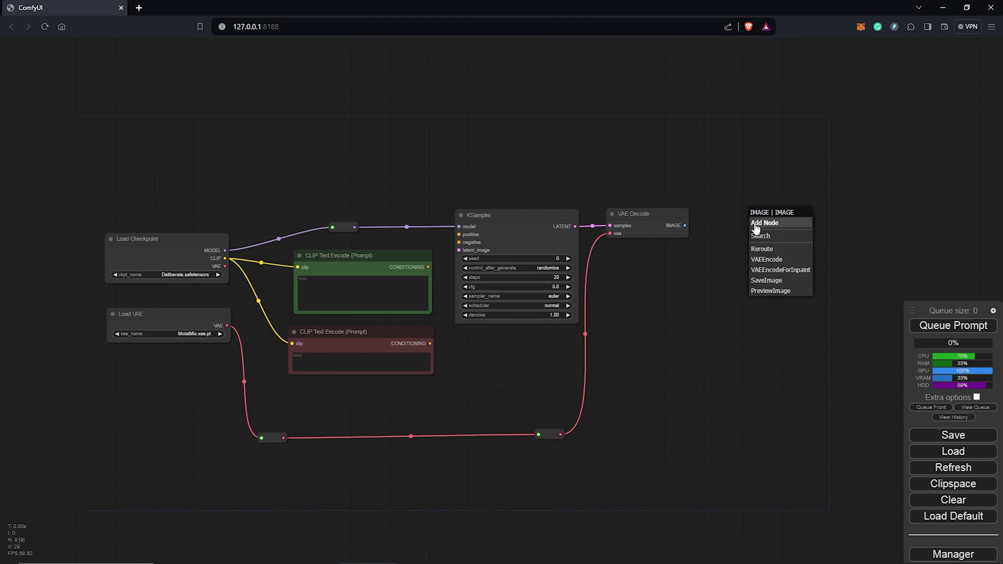
left_click(803, 287)
left_click_drag(820, 218, 785, 213)
left_click_drag(842, 241, 883, 417)
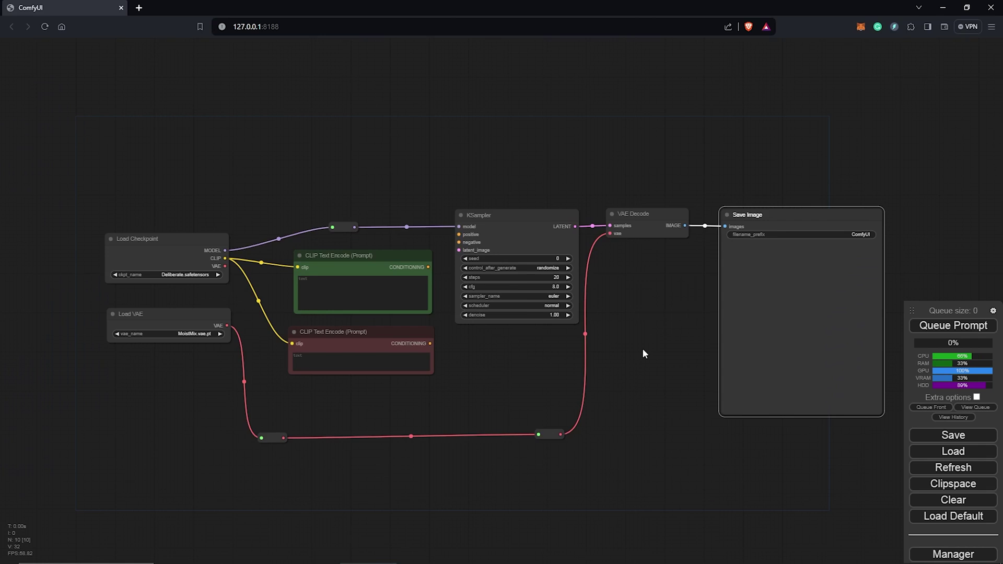
Connect the green and red prompts to the KSampler's positive and negative inputs, and add an Empty Latent Image node to its latent_image input
left_click_drag(644, 354, 673, 352)
left_click(430, 322)
left_click_drag(451, 261, 488, 232)
left_click_drag(451, 340, 486, 242)
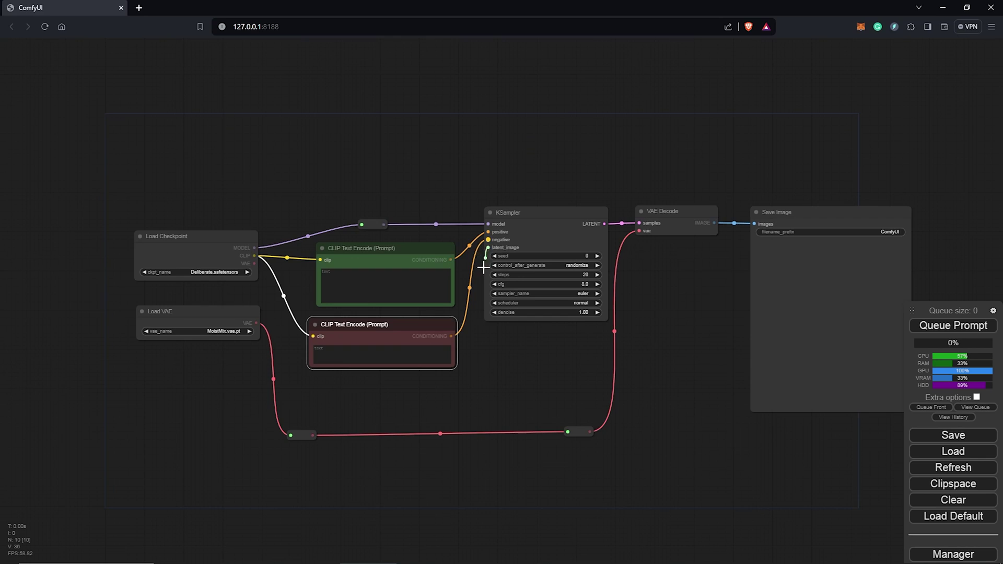
left_click_drag(481, 385, 387, 389)
left_click(505, 469)
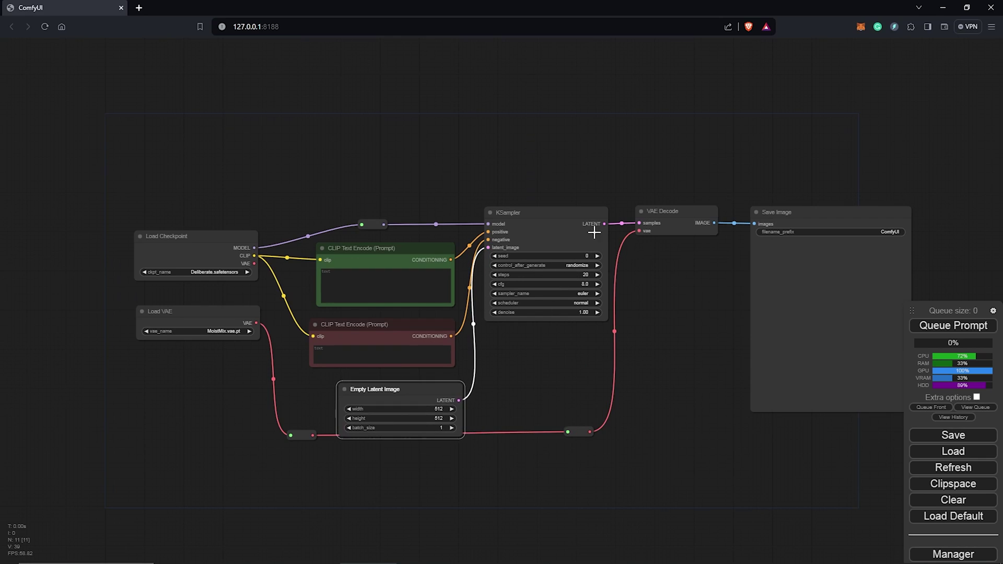
Move the KSampler, VAE Decode, Save Image and second VAE Reroute nodes together farther away from the prompt nodes
scroll(556, 261, "down", 2)
scroll(549, 266, "up", 2)
scroll(556, 261, "down", 2)
left_click_drag(563, 188, 485, 188)
left_click_drag(818, 173, 491, 407)
left_click_drag(477, 223, 532, 220)
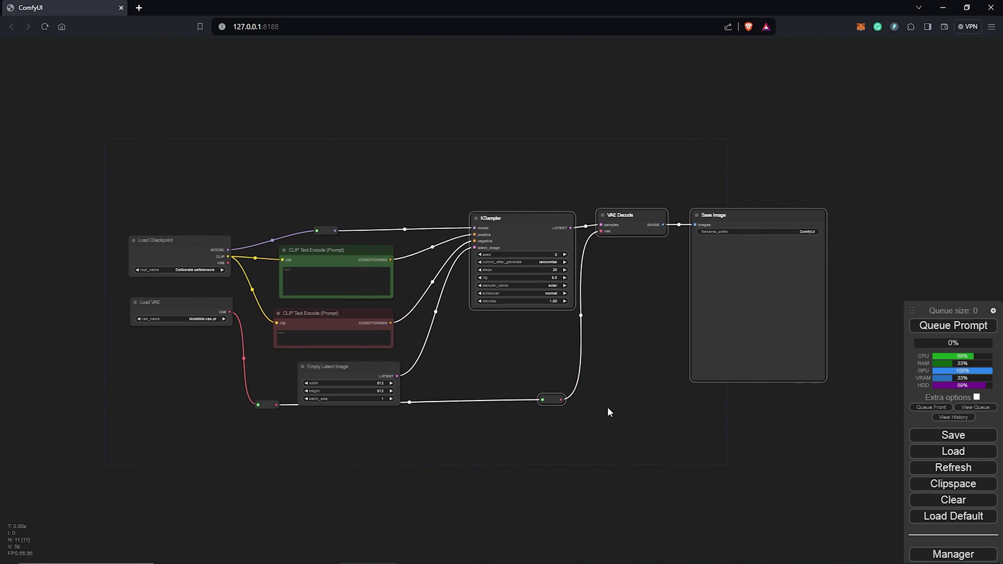
Lower both VAE Reroute nodes beneath the Empty Latent Image and move VAE Decode and Save Image farther from the KSampler
left_click(552, 400)
left_click_drag(267, 405, 267, 439)
left_click_drag(550, 432, 548, 440)
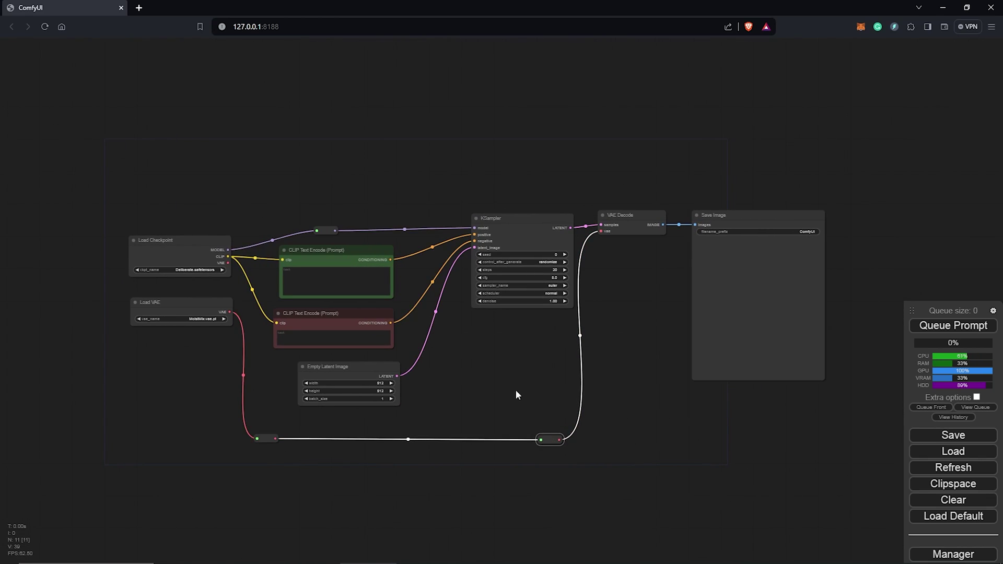
left_click_drag(761, 183, 758, 175)
left_click_drag(765, 182, 660, 212)
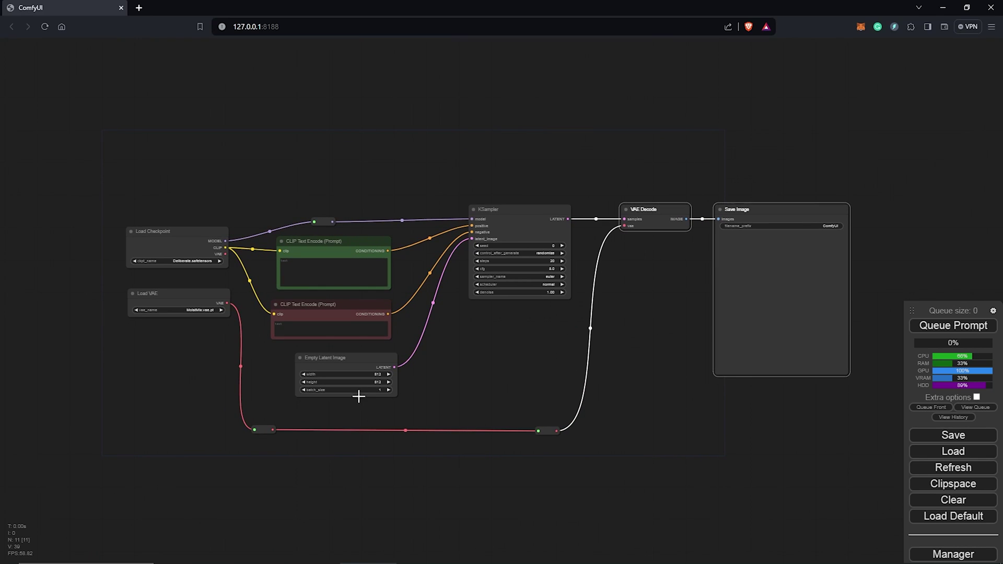
Set the Empty Latent Image height to 896
scroll(359, 436, "up", 7)
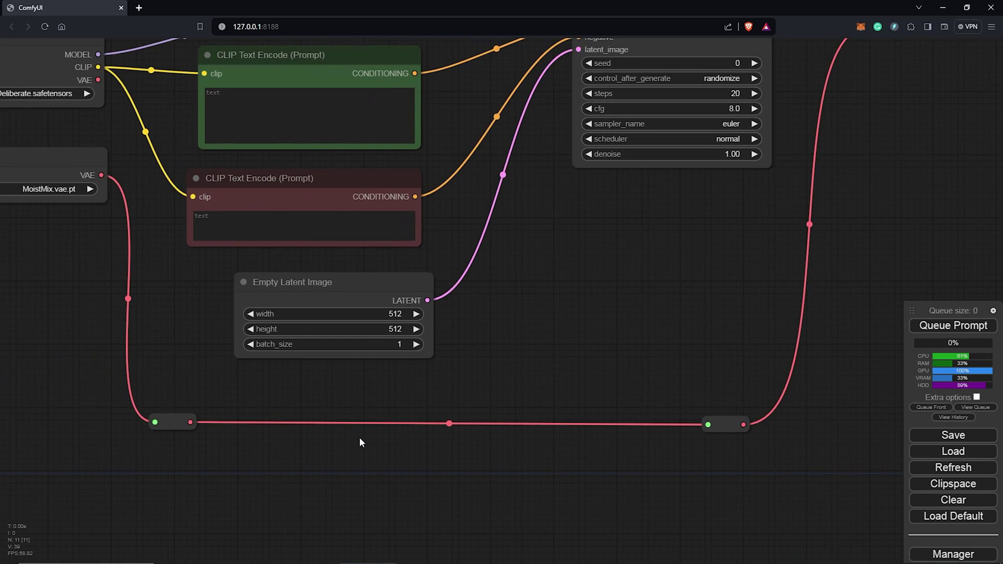
left_click(400, 330)
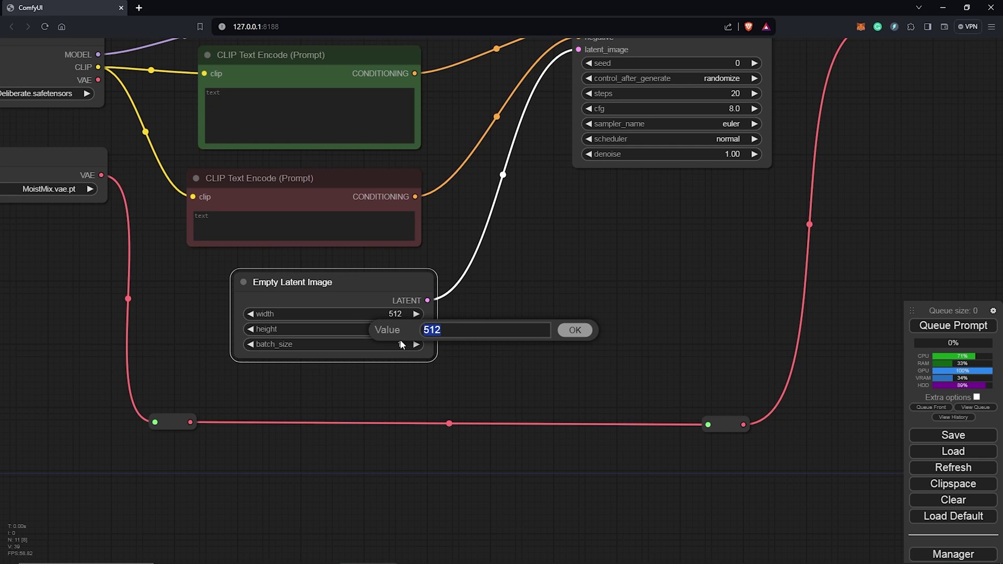
type("896")
left_click(577, 333)
left_click(551, 340)
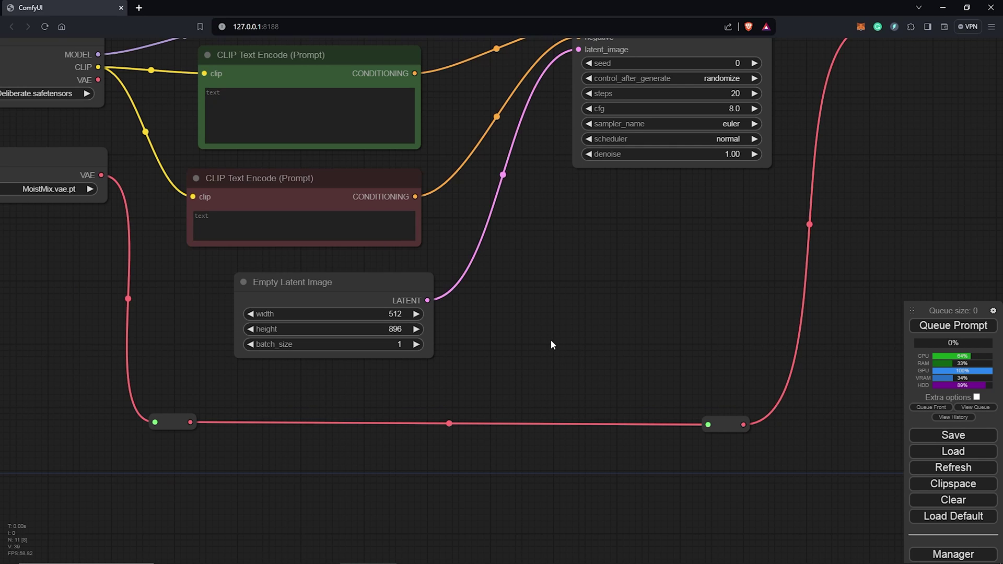
Enter "(Masterpiece, best quality:1.2), full picture of the incredible hulk standing" as the text of the green prompt node
scroll(551, 340, "down", 3)
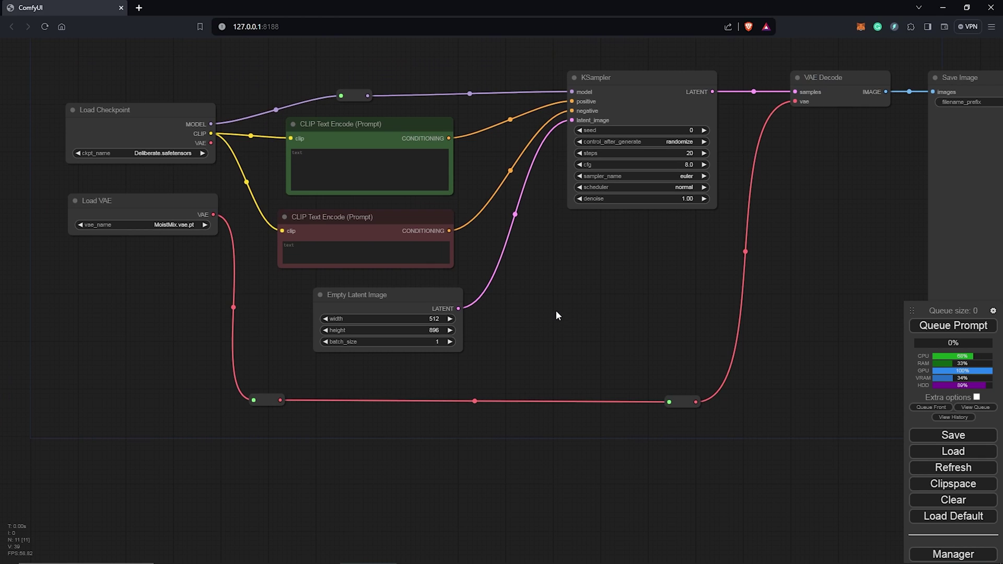
scroll(556, 313, "up", 10)
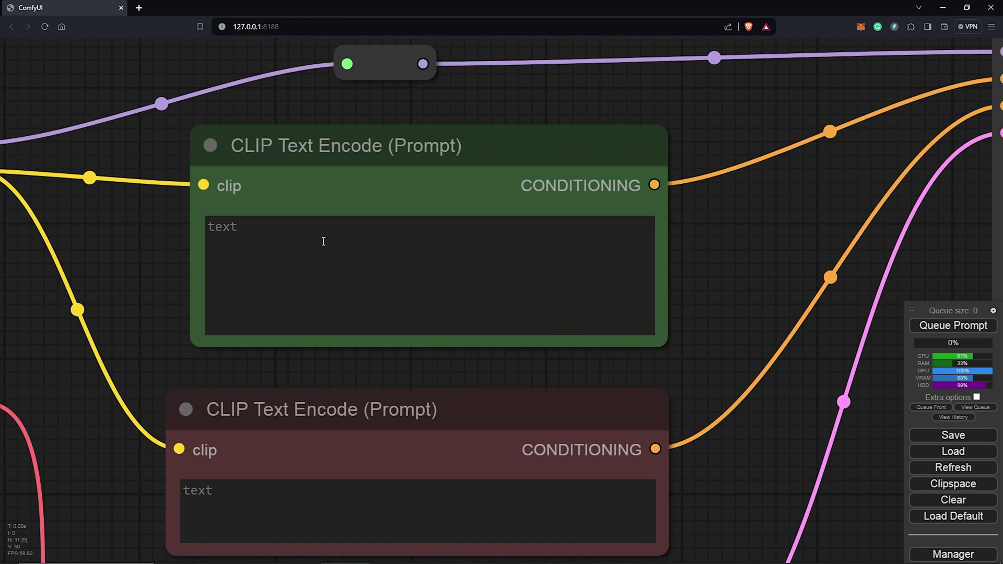
left_click(324, 241)
type("(Masterpiece, best quality:1.2),")
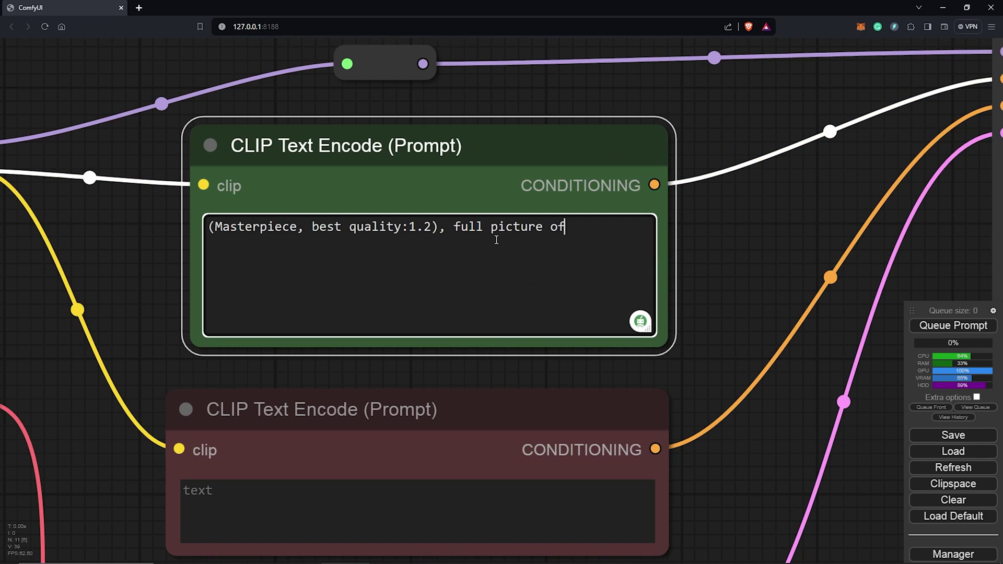
type("full picture of the incredible hulk")
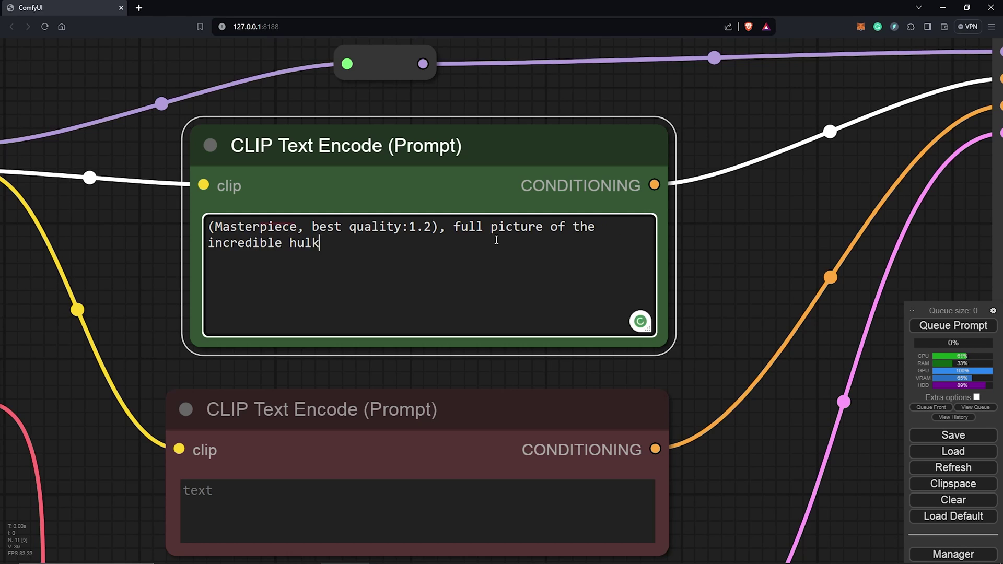
type(" standing")
Weight the words "incredible hulk" in the green prompt at 1.2
left_click_drag(322, 245, 211, 246)
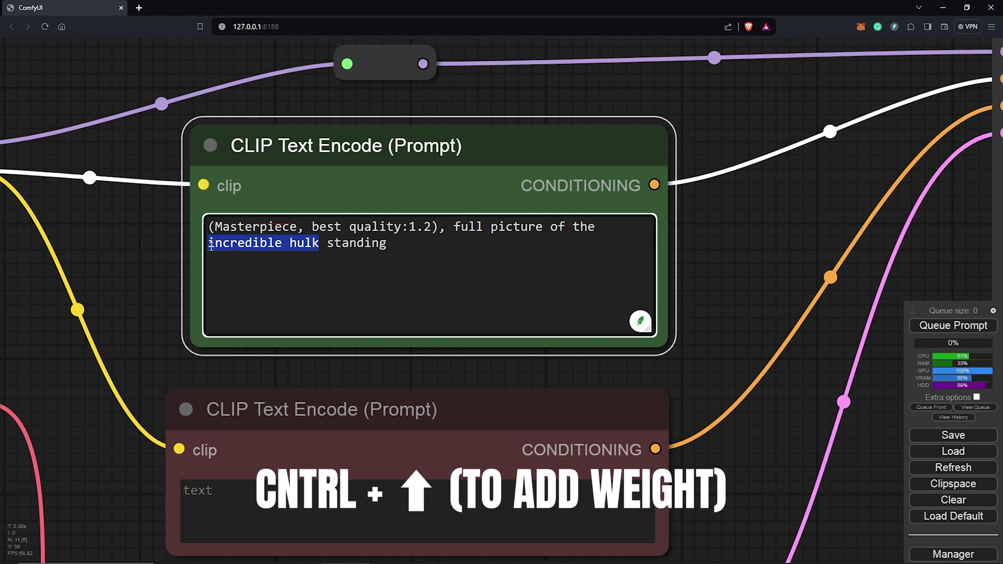
key("ctrl+Up")
key("ctrl+Up")
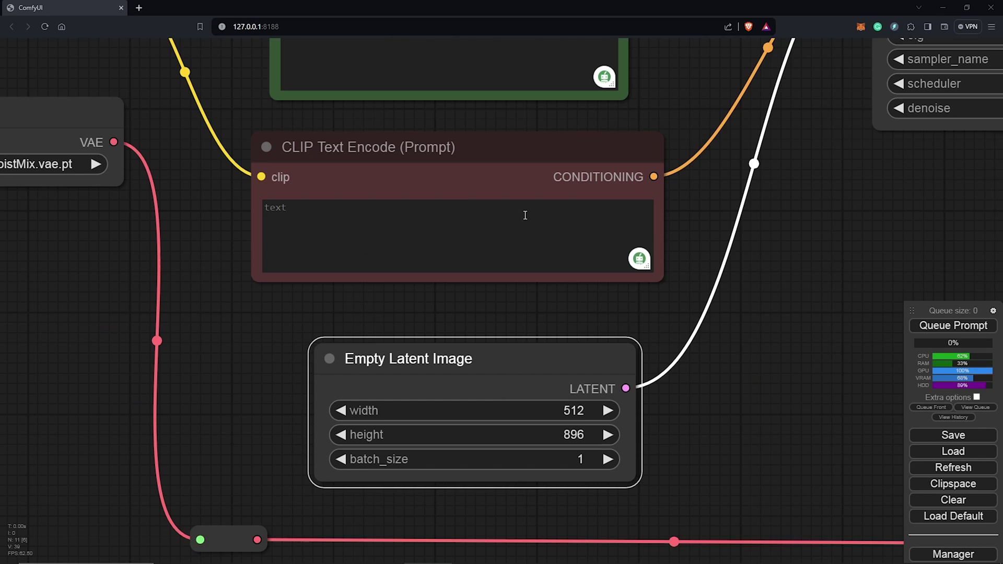
Enter "(bad quality, worst quality:1.2). nsfw" as the text of the red prompt node
left_click(523, 214)
type("(bad quality, worst quality:1.2). nsfw")
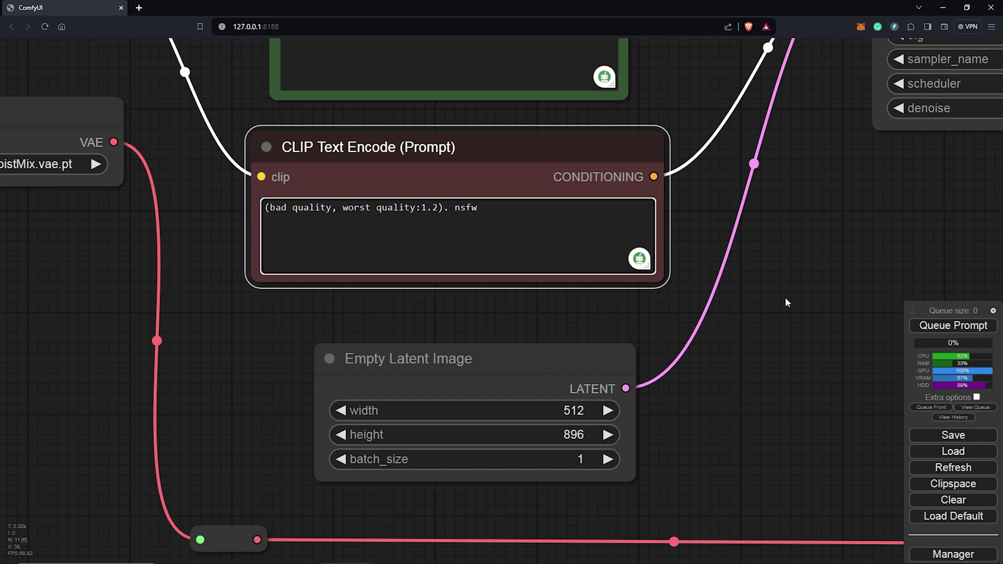
scroll(785, 299, "up", 2)
left_click_drag(726, 229, 838, 296)
left_click(840, 318)
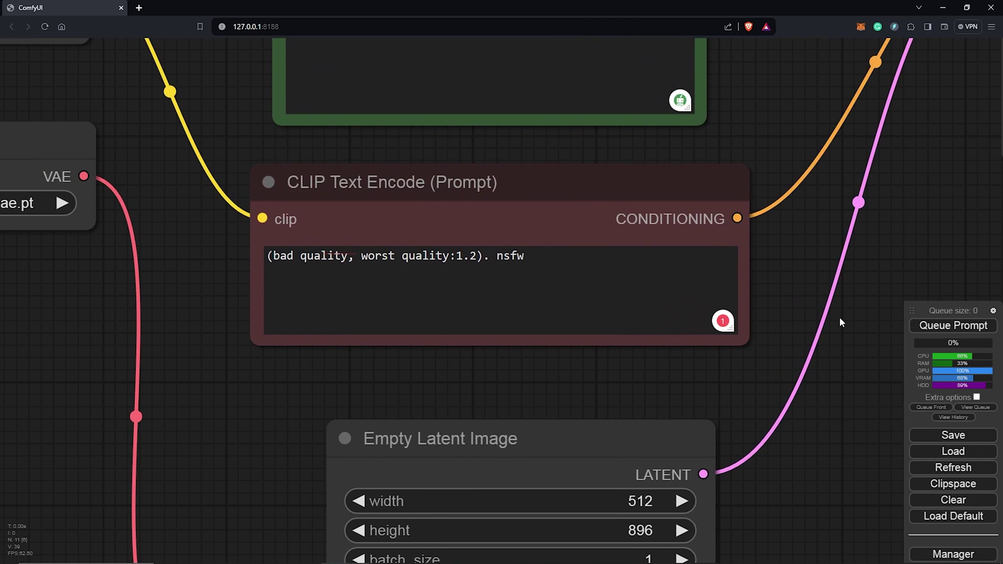
Choose the checkpoint aZovyaRPGArtistTools_v4.safetensors and the VAE vae-ft-mse-840000-ema-pruned.safetensors in the two loader nodes
scroll(777, 295, "down", 8)
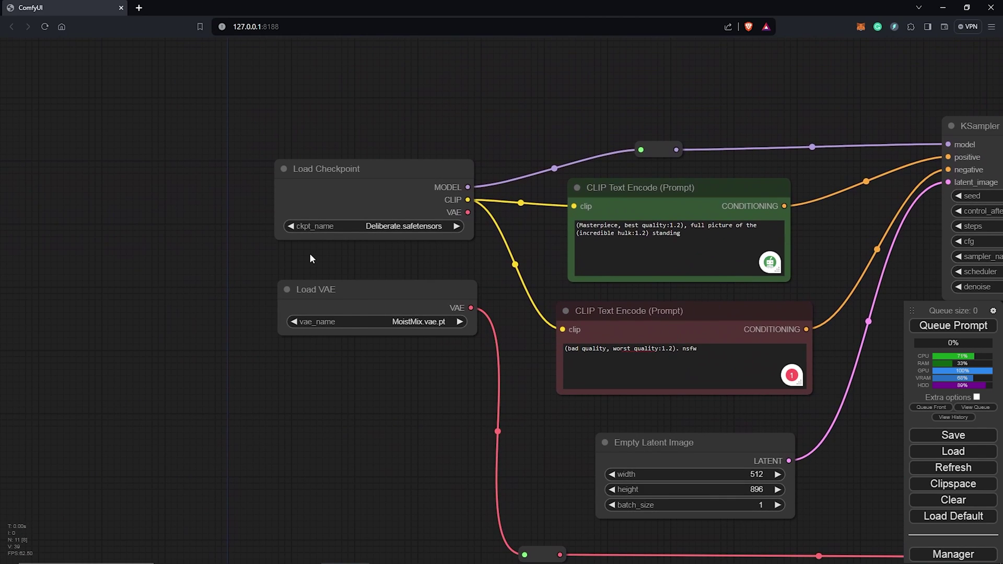
scroll(311, 258, "up", 6)
scroll(311, 258, "up", 1)
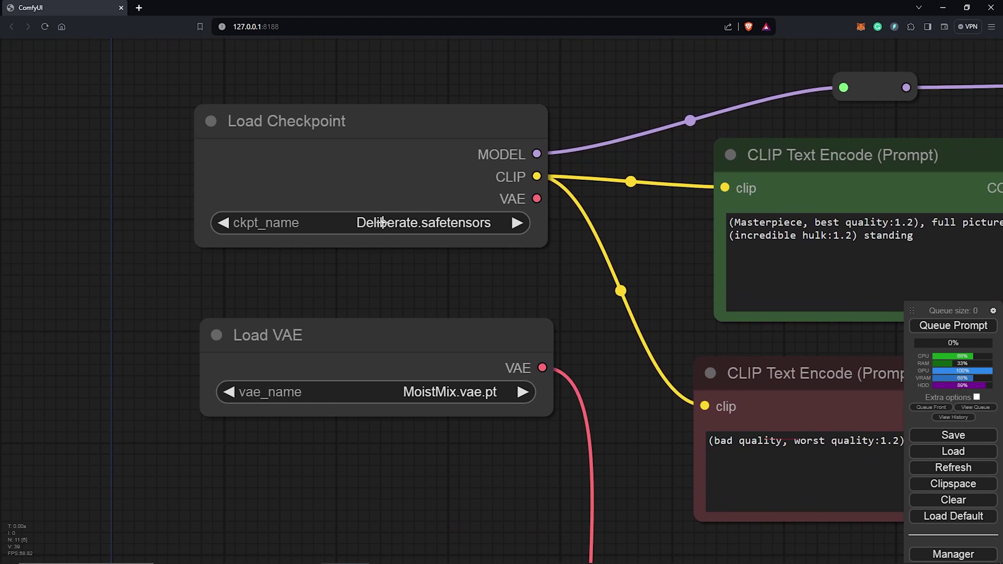
left_click(382, 223)
left_click(377, 148)
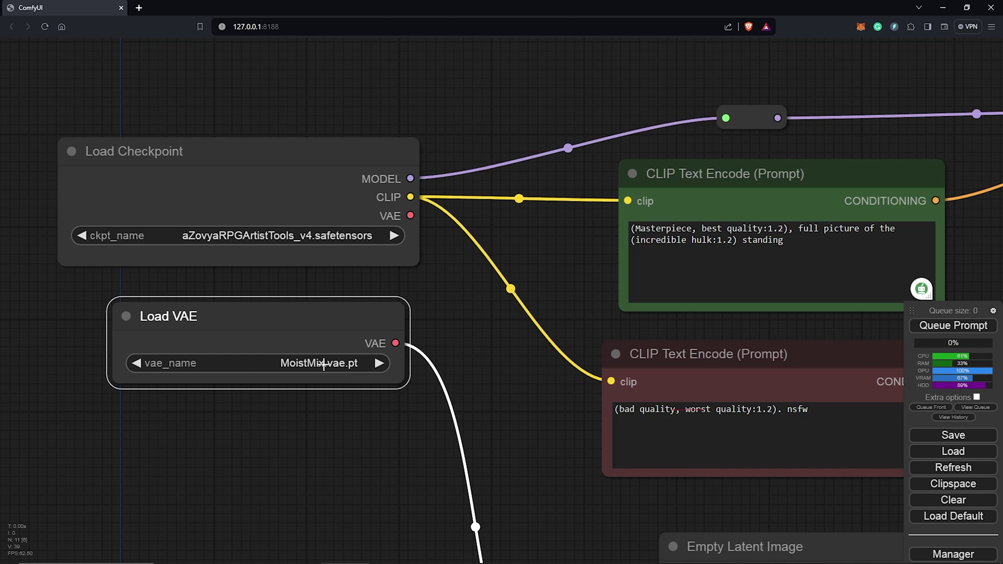
left_click(324, 364)
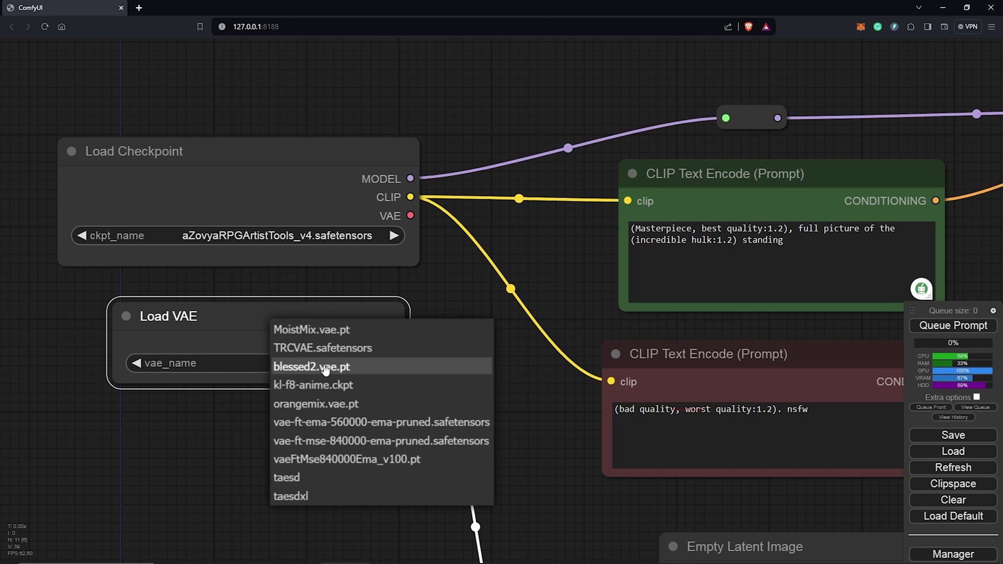
left_click(363, 443)
Shift the second VAE Reroute node slightly closer to the first one, beneath the KSampler
scroll(545, 434, "down", 4)
left_click_drag(545, 434, 368, 283)
scroll(799, 313, "down", 3)
left_click_drag(799, 314, 567, 310)
left_click_drag(669, 430, 632, 422)
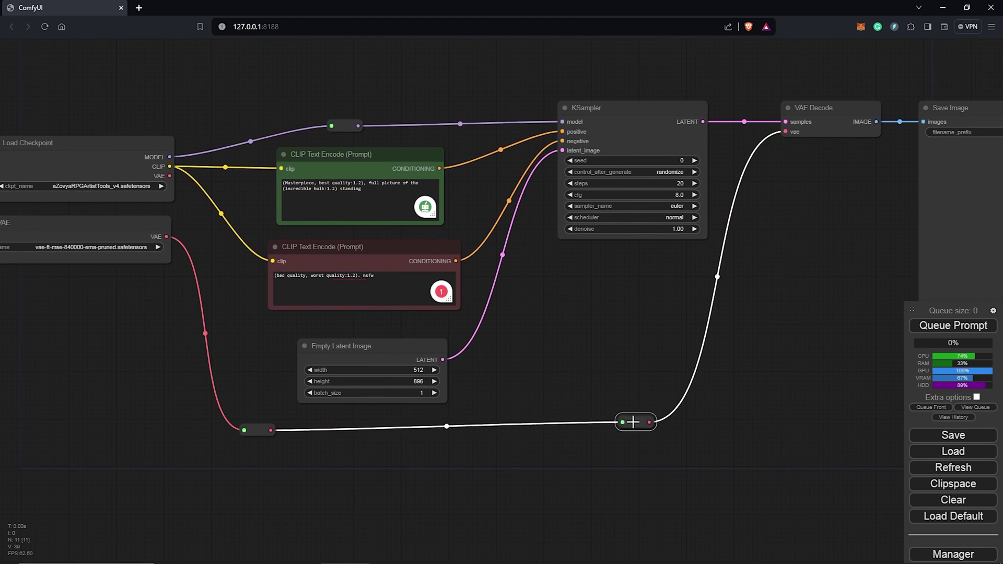
Set the KSampler's sampler to euler_ancestral with the normal scheduler
scroll(547, 277, "up", 3)
left_click(555, 225)
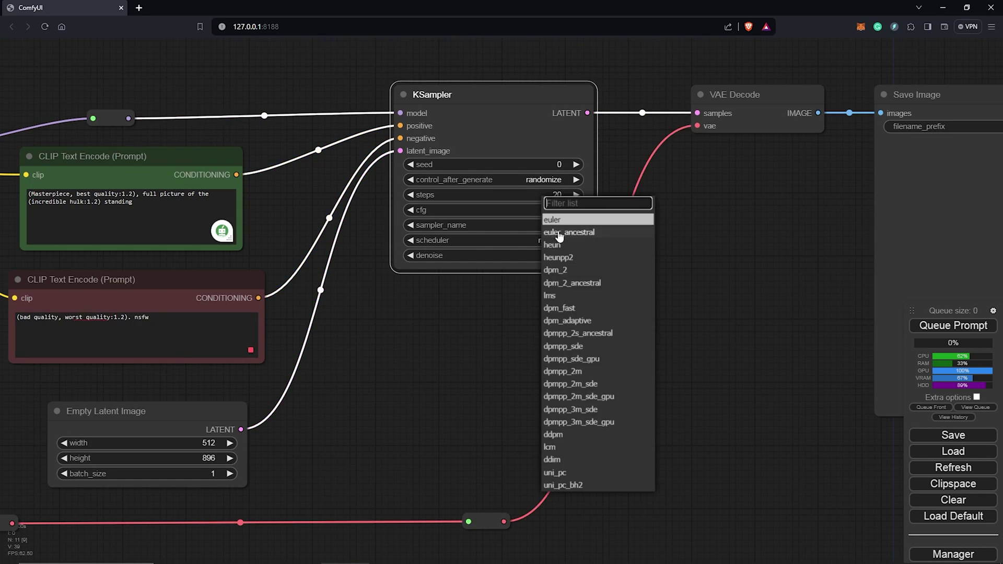
left_click(558, 234)
left_click(557, 241)
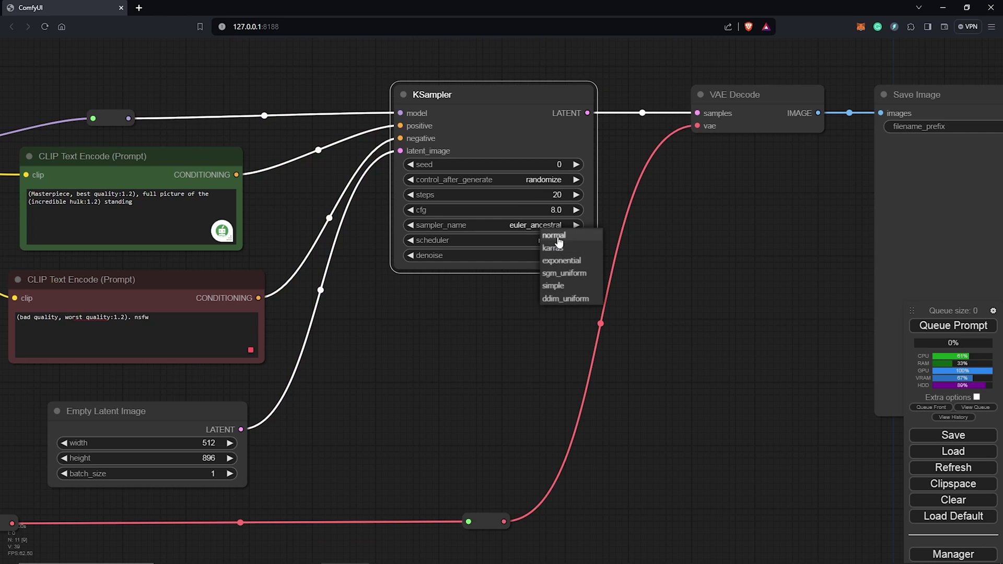
left_click(555, 236)
Set the KSampler's seed to 50 and its control_after_generate option to fixed
left_click(538, 164)
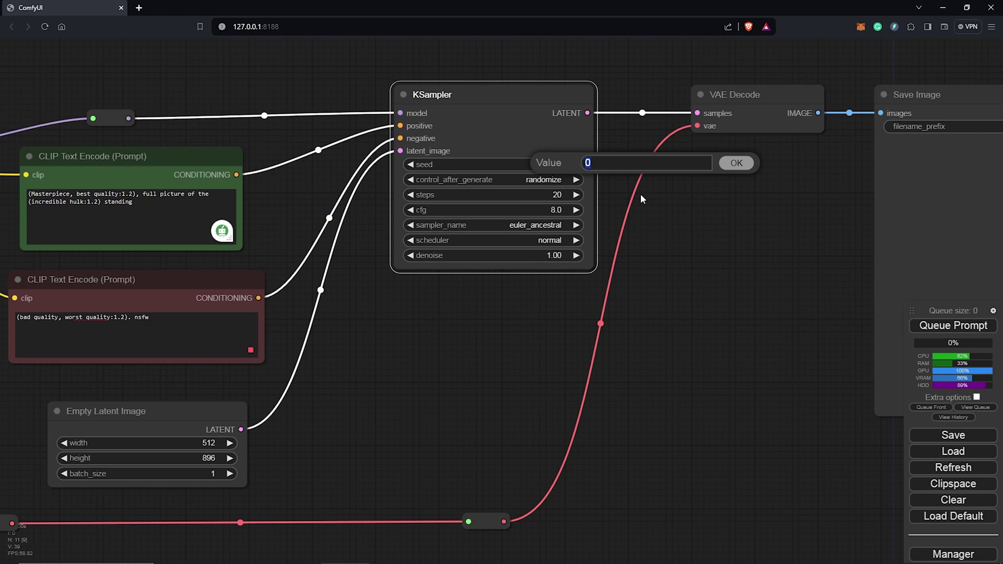
type("50")
left_click(737, 163)
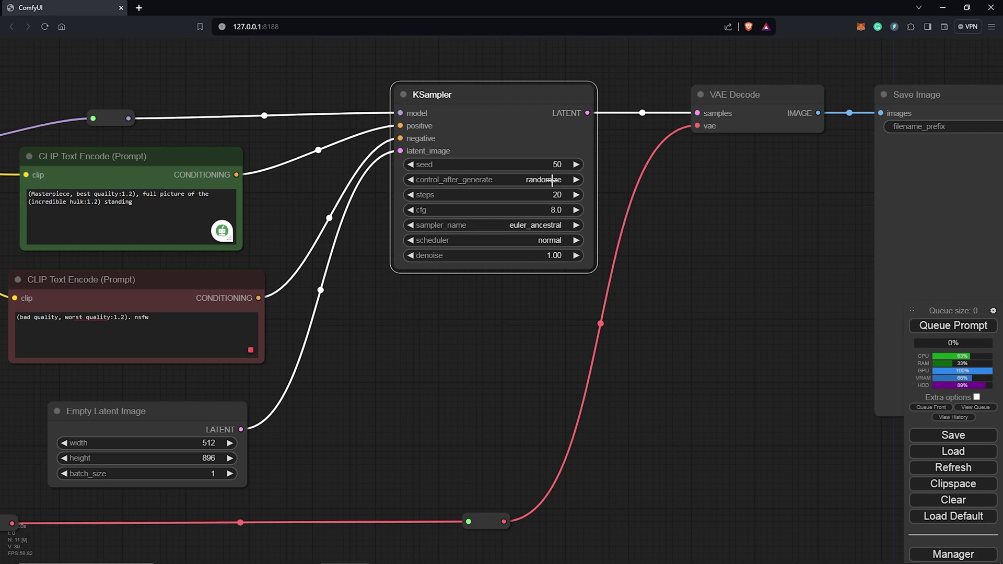
left_click(552, 180)
left_click(611, 174)
left_click(668, 256)
Queue the assembled text-to-image workflow to generate a test image
scroll(682, 294, "down", 6)
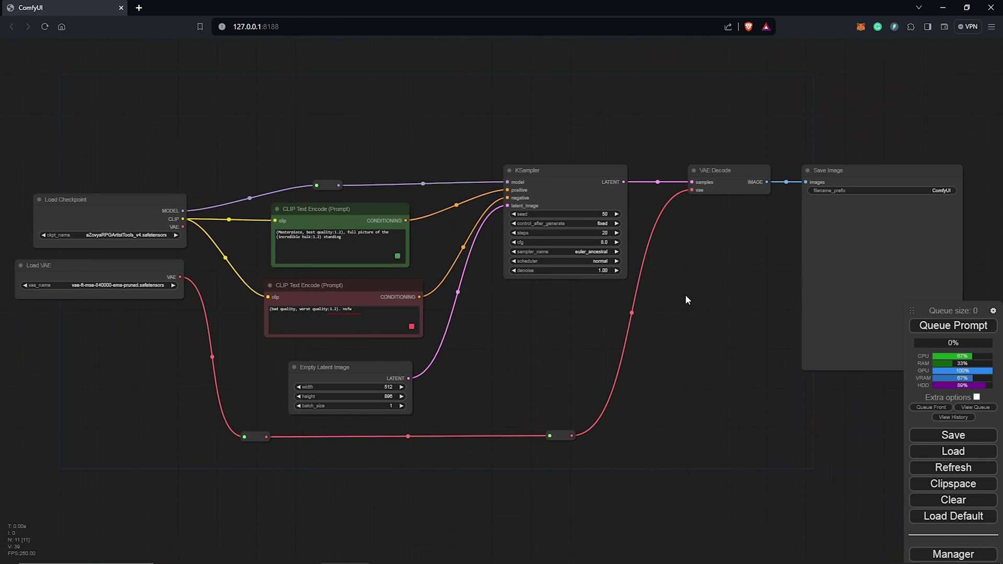
left_click_drag(700, 296, 626, 253)
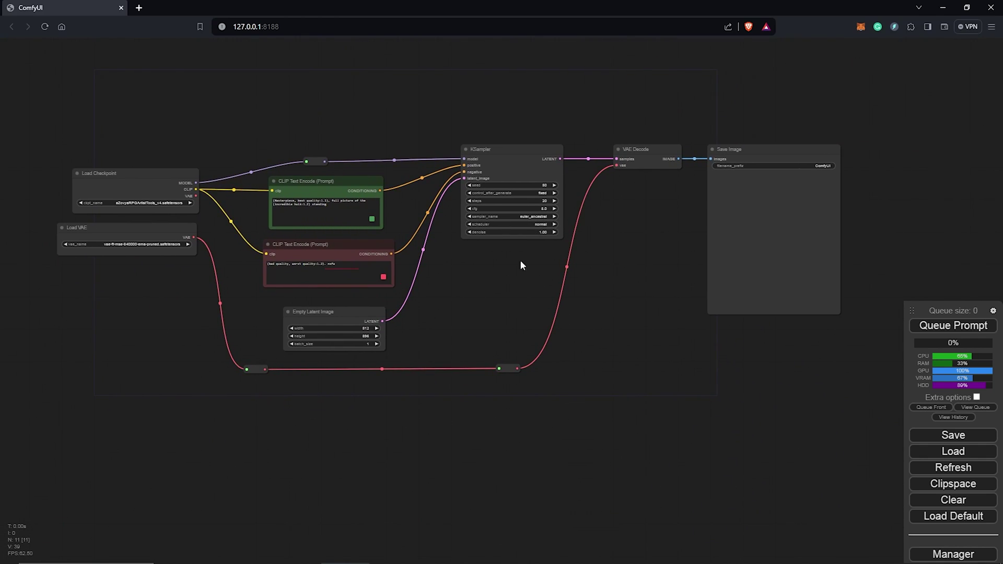
left_click(930, 327)
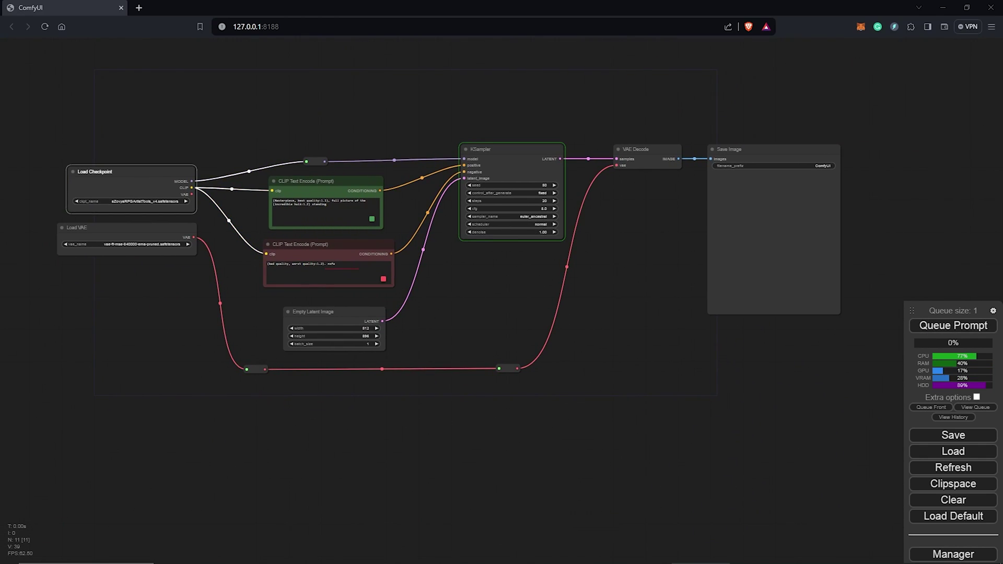
Examine the generated image in the Save Image node up close
scroll(584, 130, "up", 7)
left_click_drag(585, 130, 395, 111)
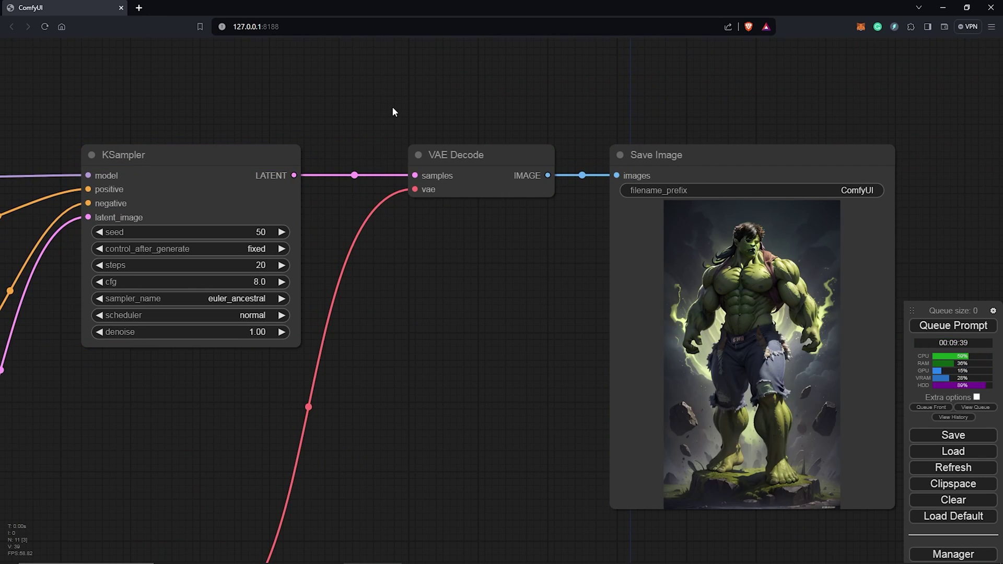
left_click_drag(551, 311, 280, 256)
scroll(456, 272, "up", 2)
scroll(460, 269, "up", 1)
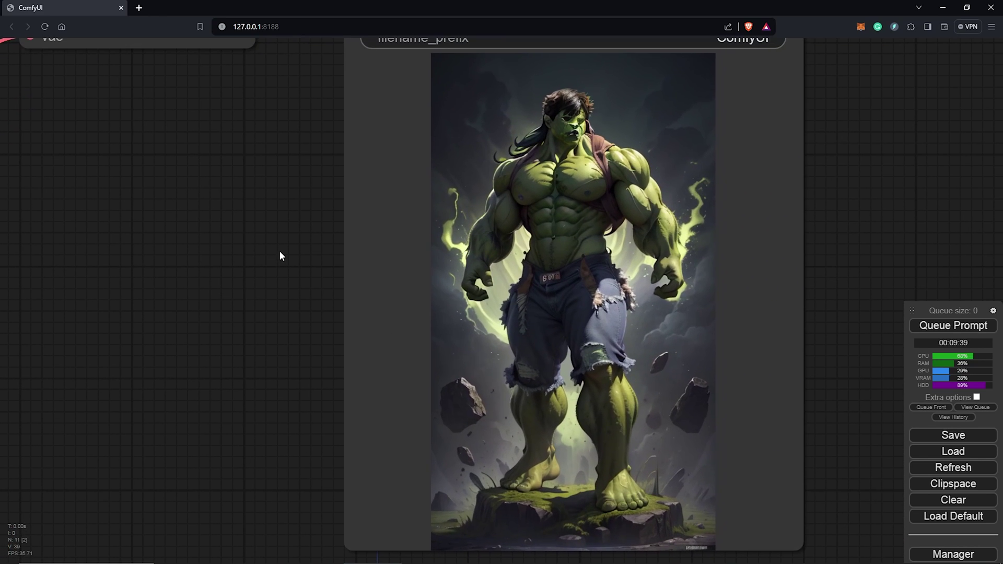
scroll(293, 252, "down", 11)
left_click_drag(238, 291, 633, 259)
scroll(638, 261, "down", 2)
Add a group titled "Text To Video" above the Load Checkpoint node
right_click(49, 120)
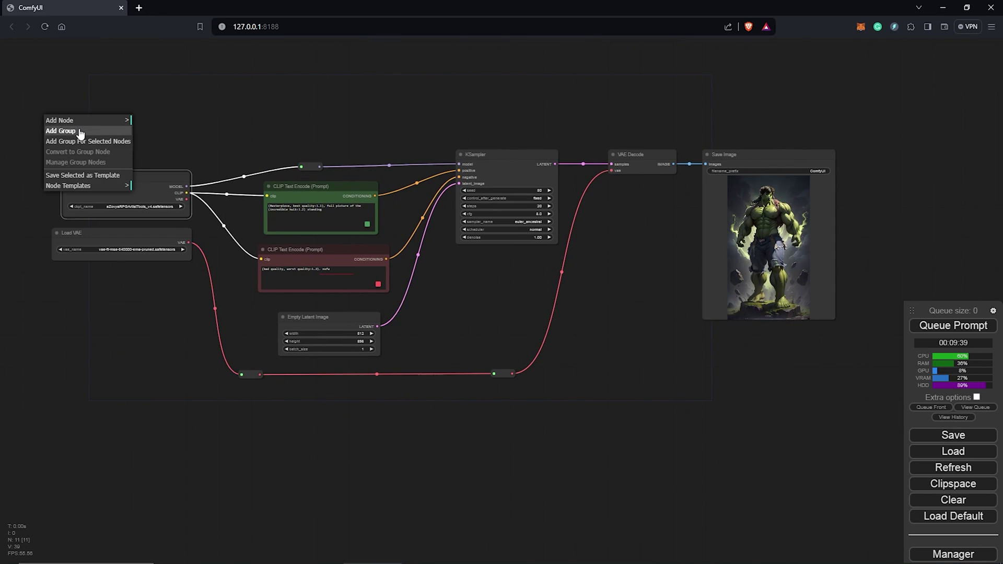
left_click(80, 132)
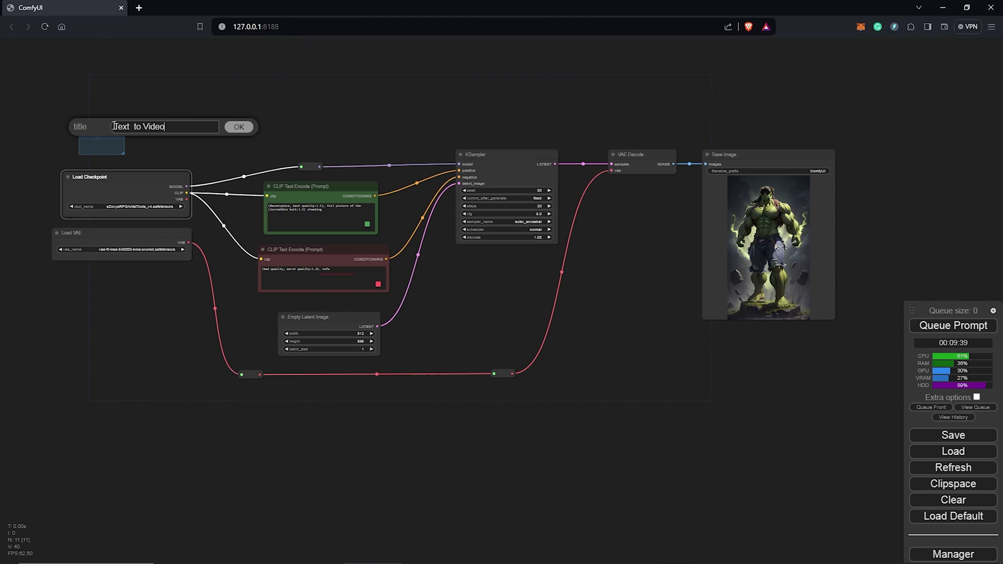
left_click(238, 127)
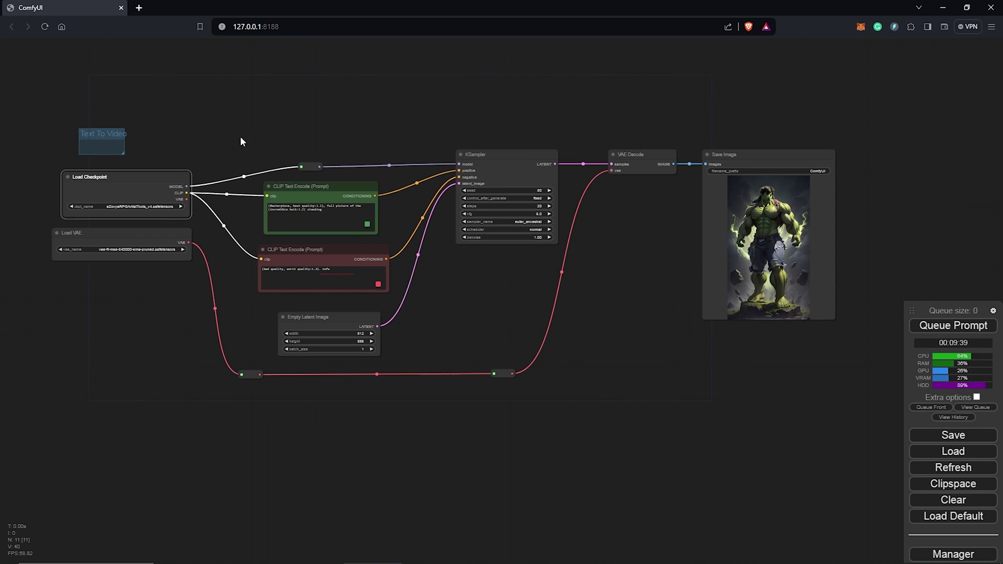
Position and stretch the Text To Video group so it encloses all the nodes of the text-to-image chain
left_click_drag(123, 154, 198, 166)
left_click_drag(138, 133, 88, 133)
left_click_drag(159, 171, 877, 398)
scroll(714, 417, "down", 3)
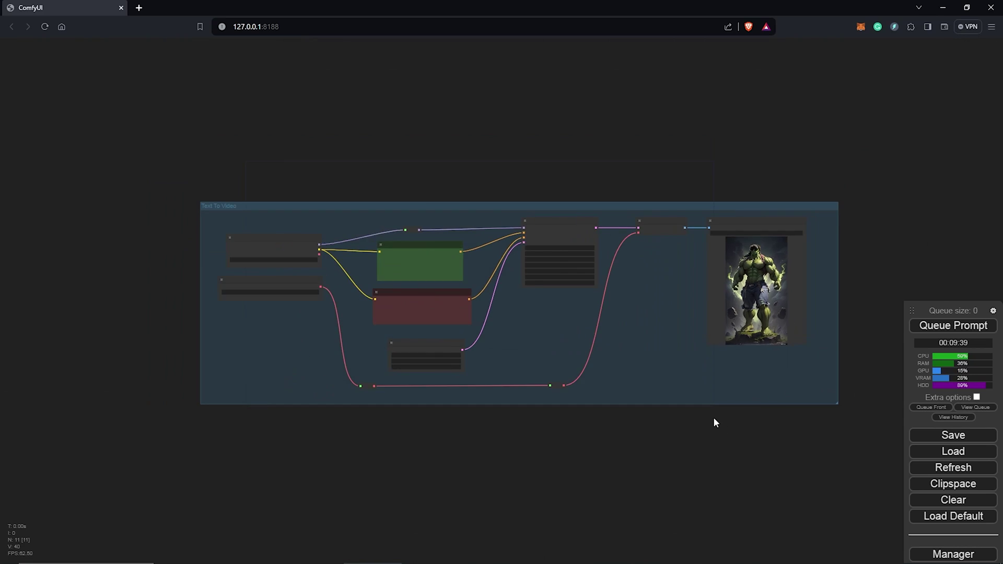
scroll(713, 417, "up", 1)
left_click_drag(597, 186, 564, 259)
scroll(379, 182, "up", 8)
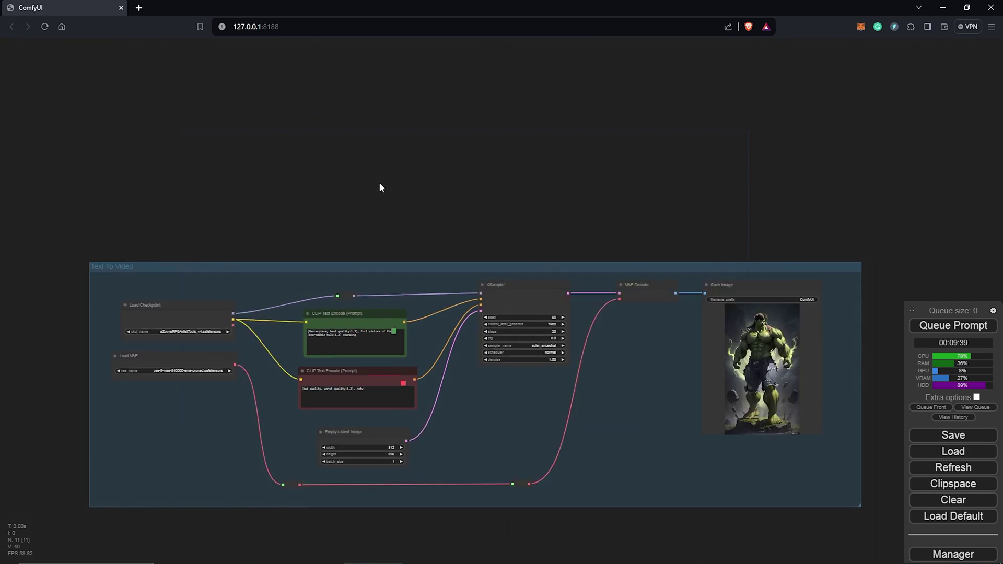
left_click_drag(395, 194, 592, 282)
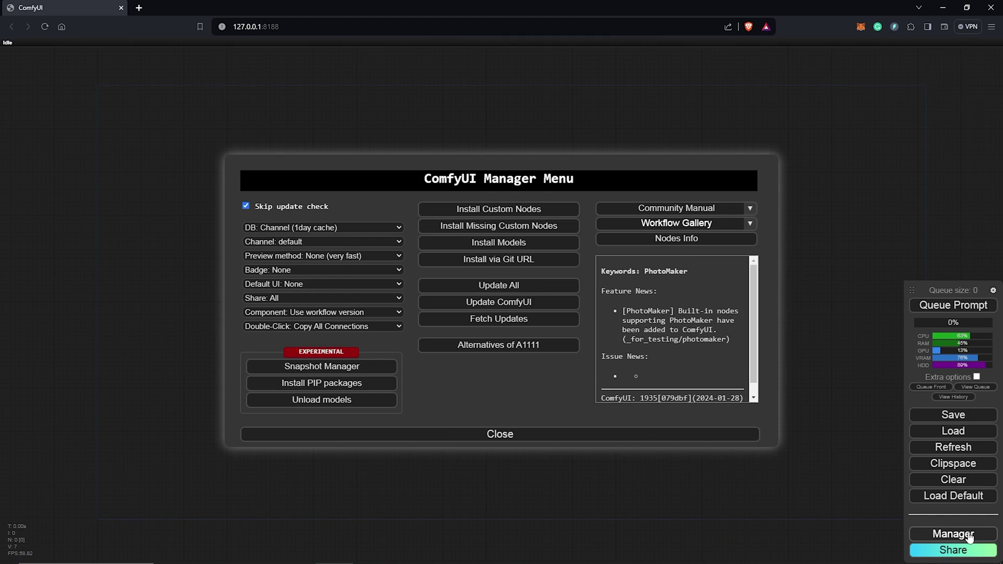
Search the installable custom nodes for Animatediff and check the install status of the AnimateDiff Evolved entry
left_click(497, 209)
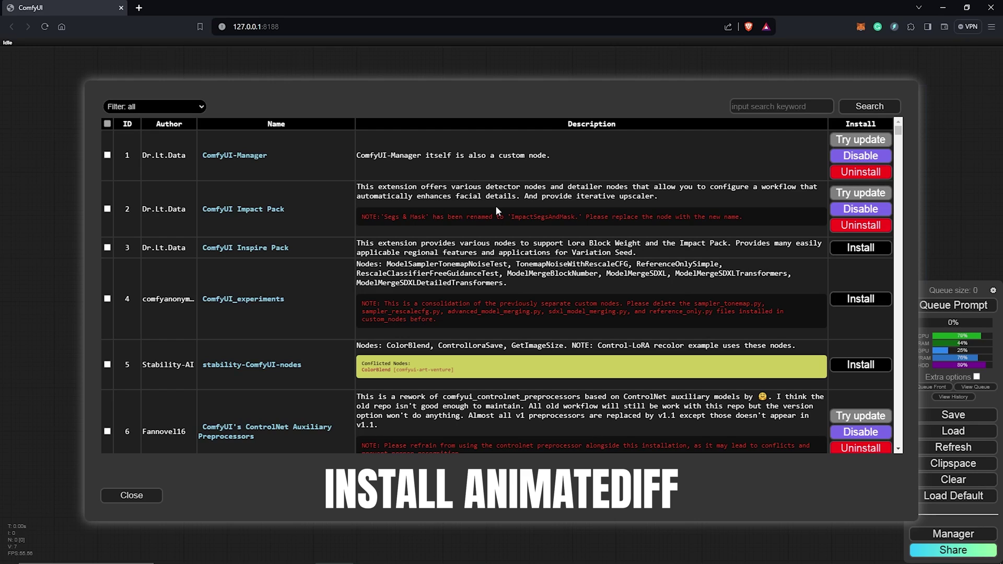
left_click(763, 107)
type("An")
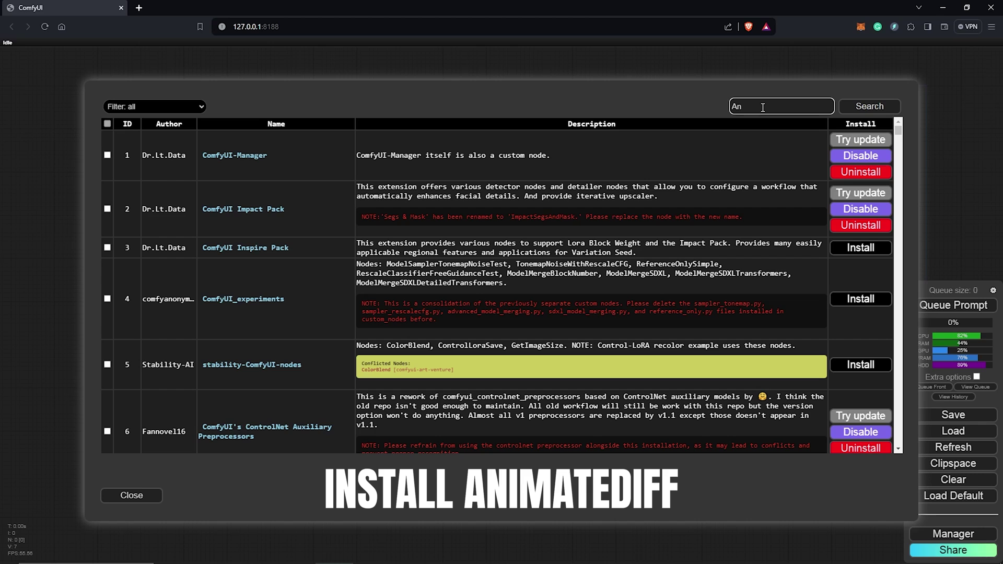
type("imatediff")
left_click(870, 106)
left_click_drag(285, 259, 145, 263)
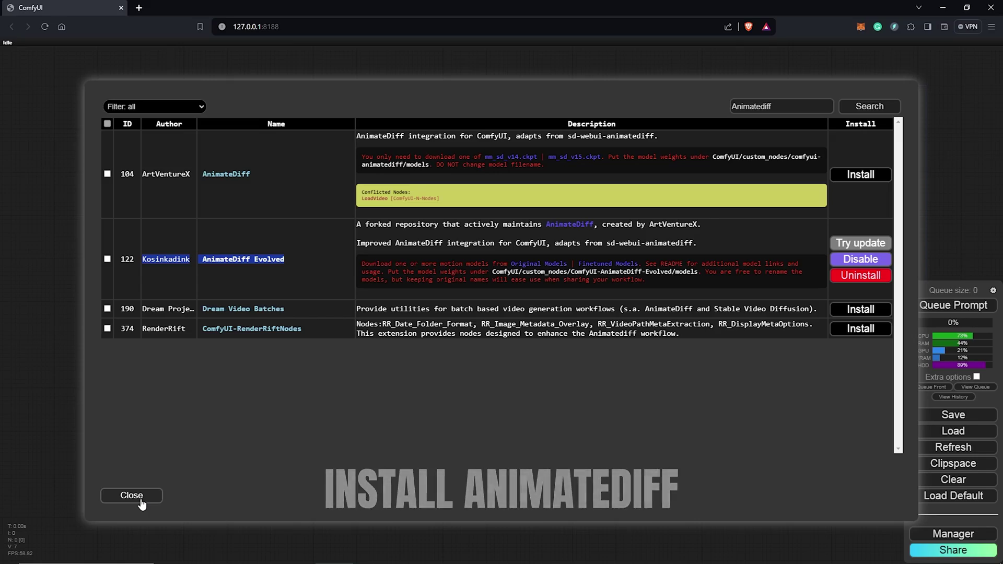
left_click(110, 512)
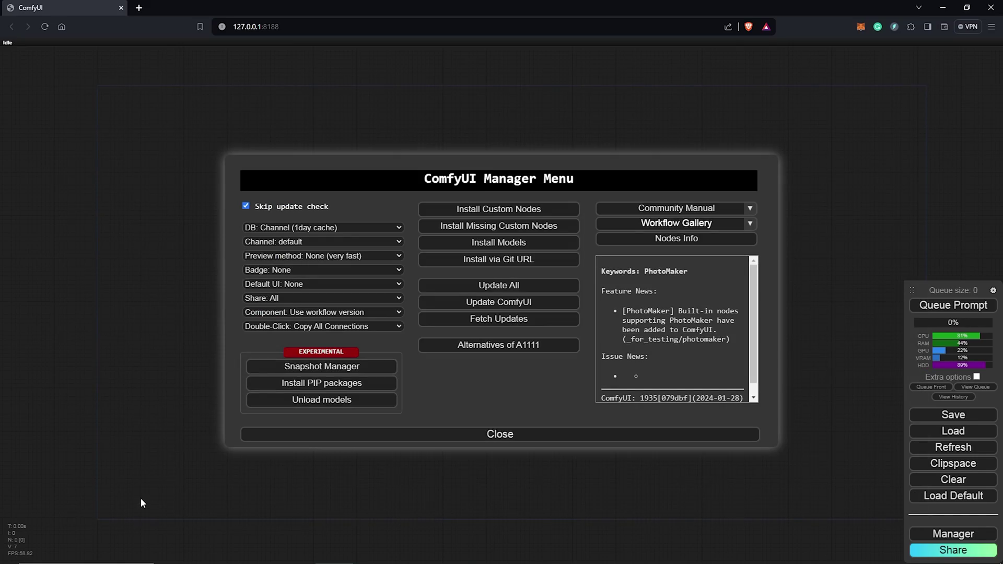
Search the installable models for Animatediff and review which motion models are available
left_click(512, 243)
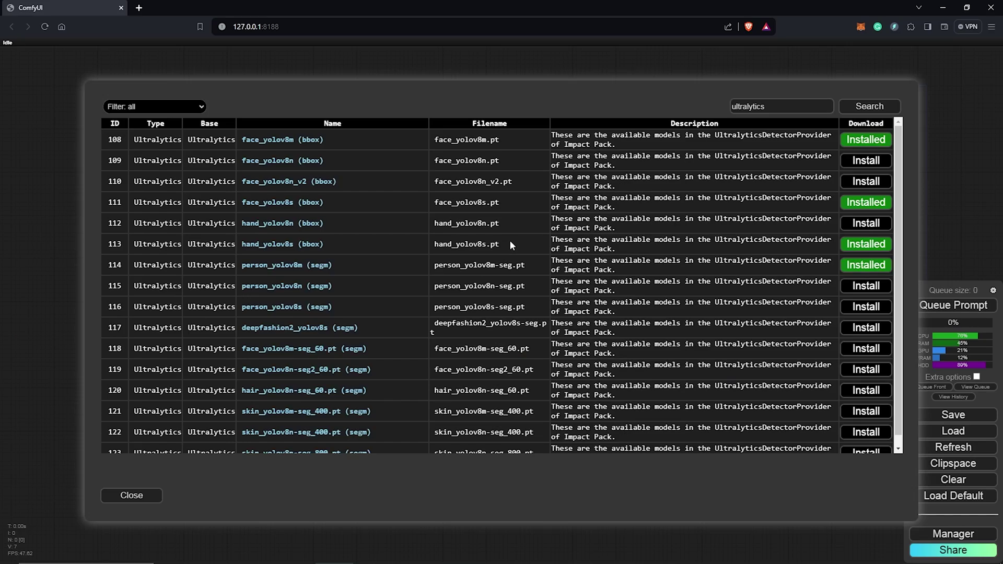
double_click(732, 106)
type("Animatediff")
left_click(870, 107)
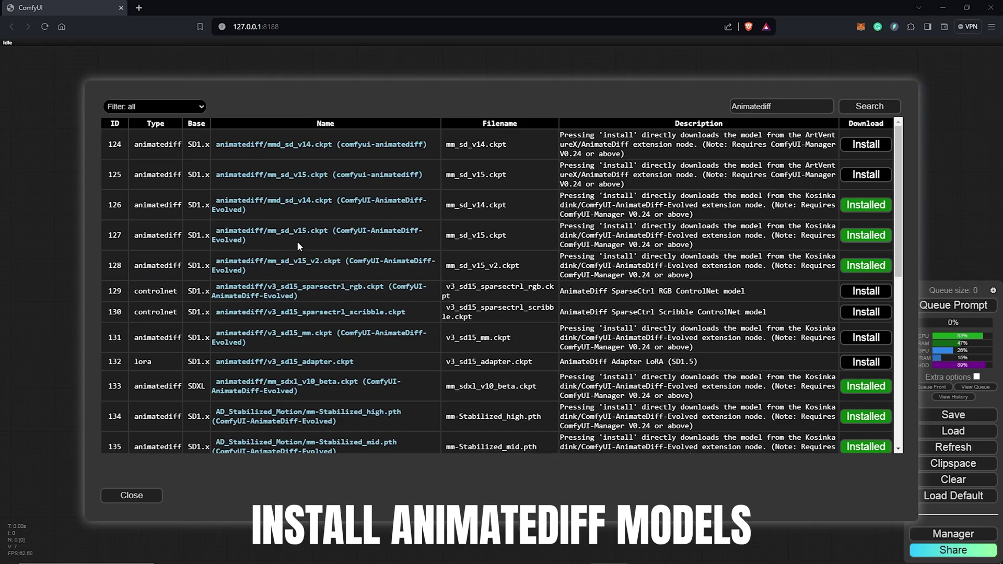
left_click(130, 496)
Run the update of ComfyUI and all its extensions, and dismiss the result message
left_click(504, 286)
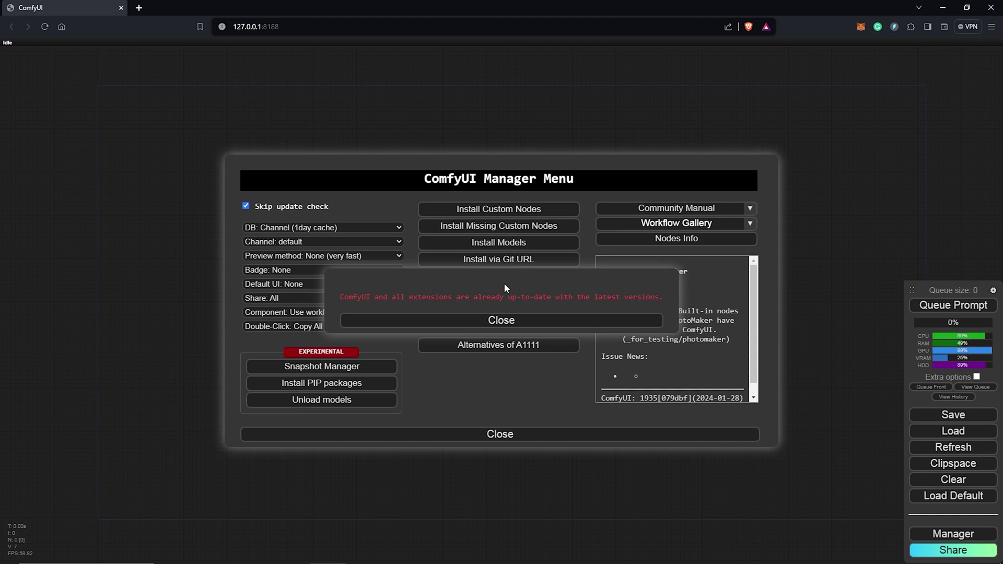
left_click(503, 320)
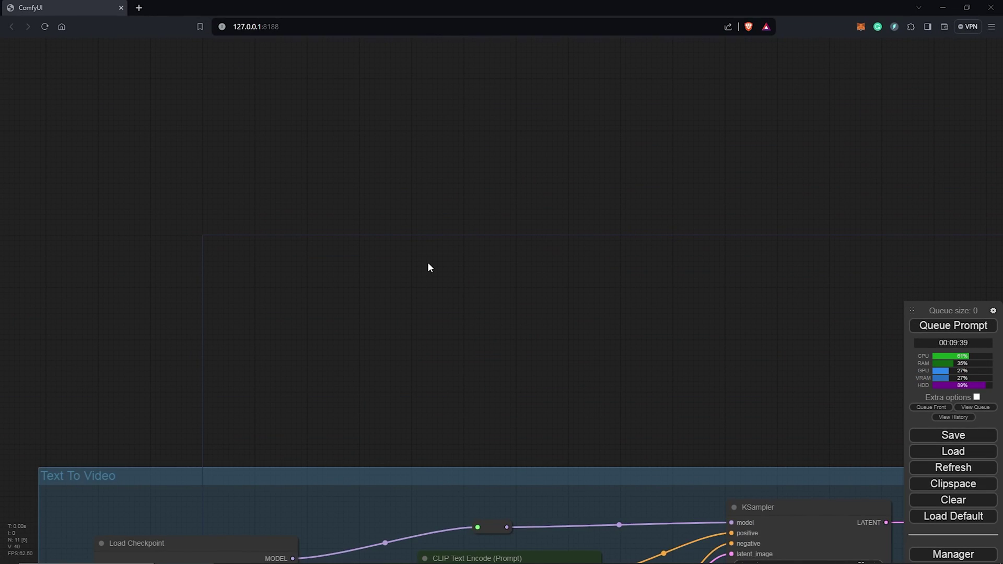
Add an AnimateDiff Loader node above the Text To Video group
right_click(428, 210)
left_click(444, 209)
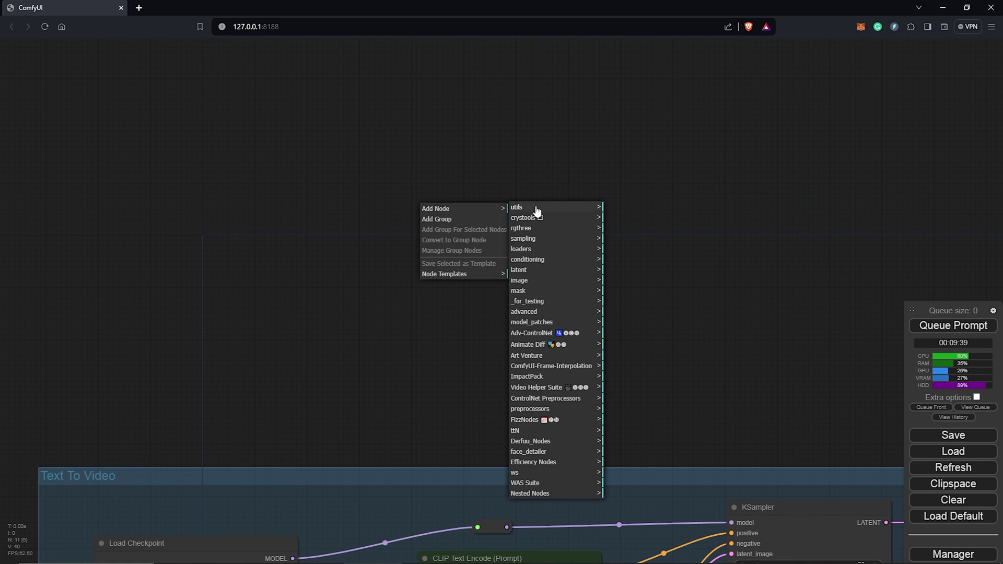
left_click(557, 346)
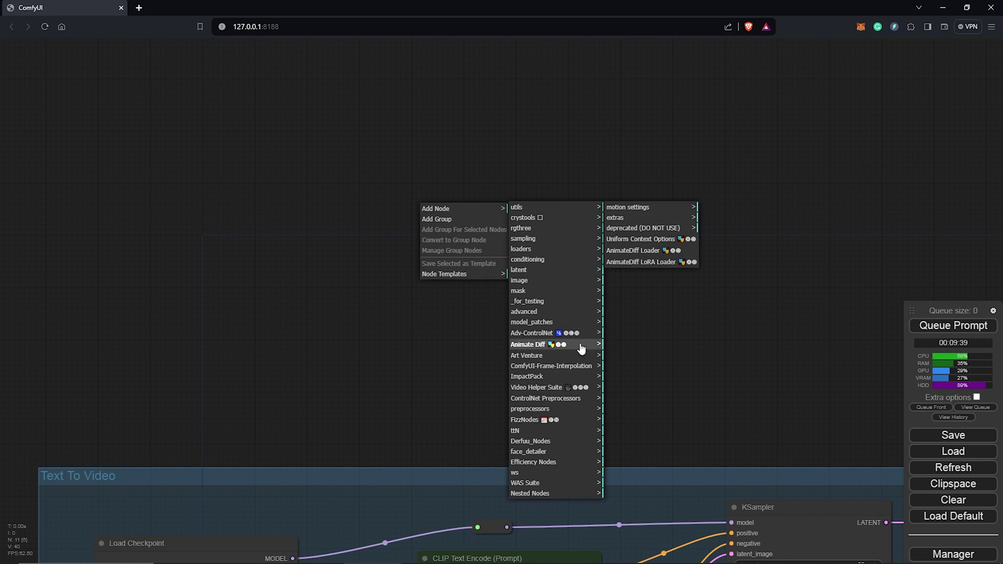
left_click(648, 251)
Colour the AnimateDiff Loader node yellow and move it slightly closer to the Text To Video group
right_click(541, 201)
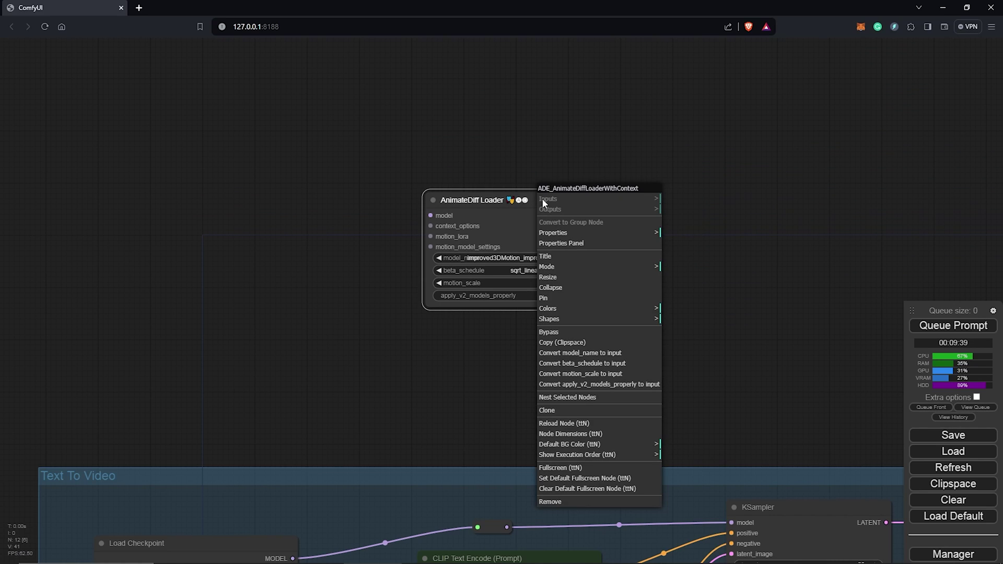
left_click(597, 310)
left_click(703, 393)
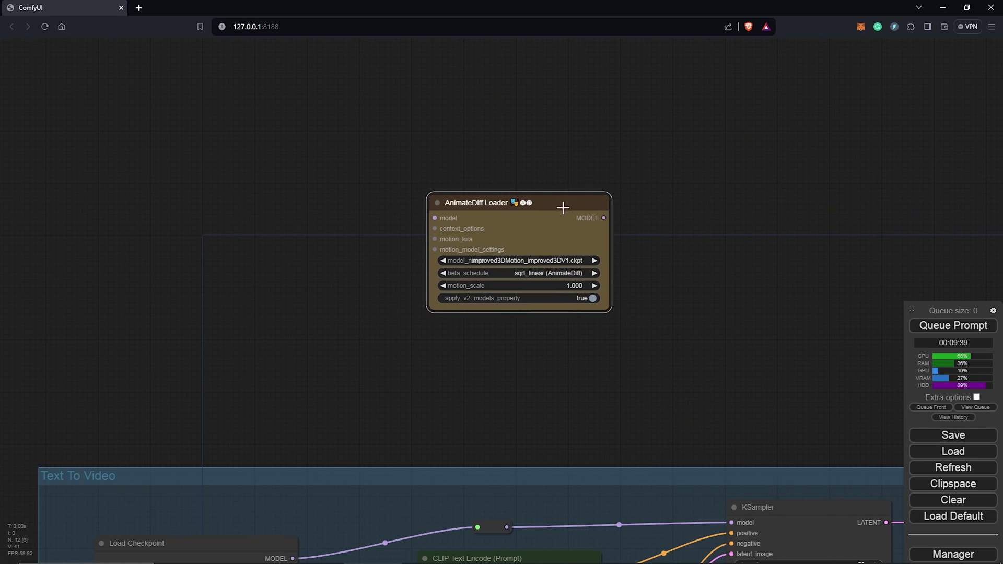
left_click_drag(560, 204, 579, 242)
Add a Uniform Context Options node and place it to the left of the AnimateDiff Loader
right_click(291, 273)
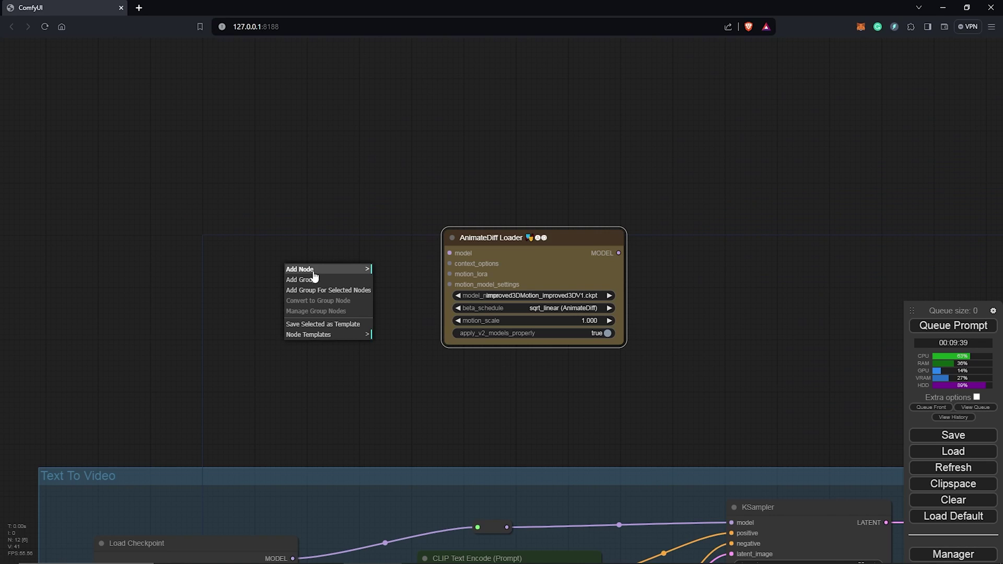
left_click(314, 271)
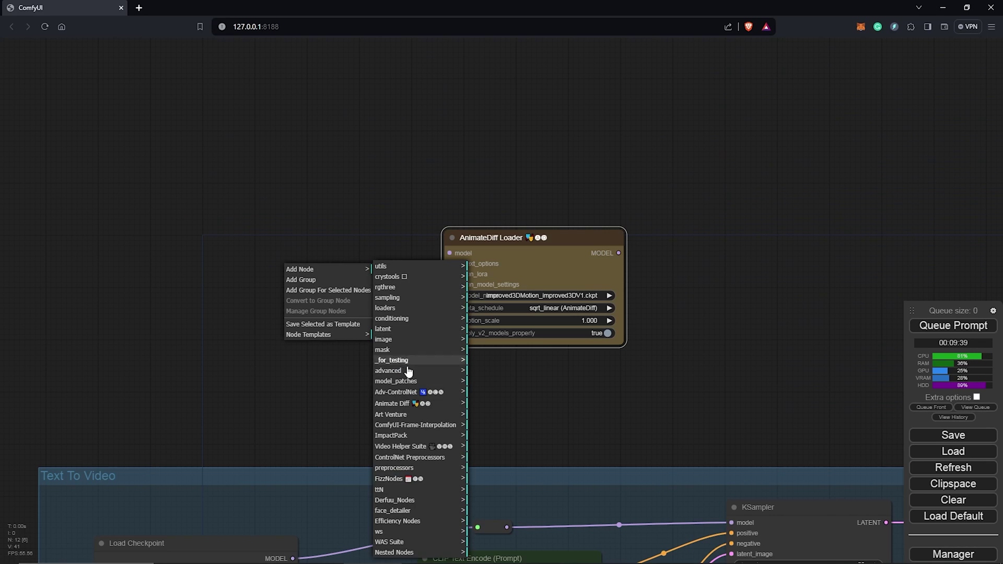
left_click(421, 405)
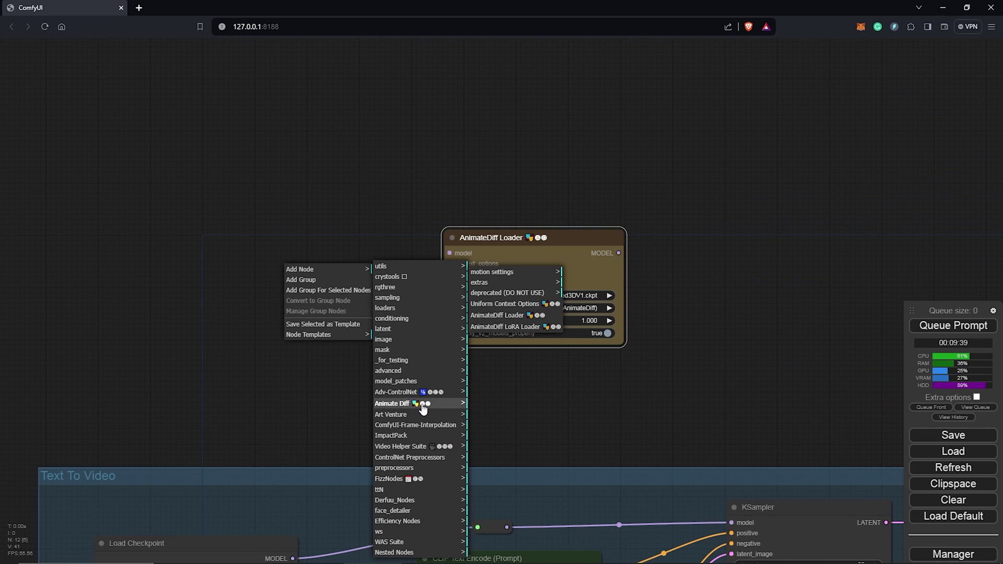
left_click(500, 303)
left_click_drag(355, 267, 302, 253)
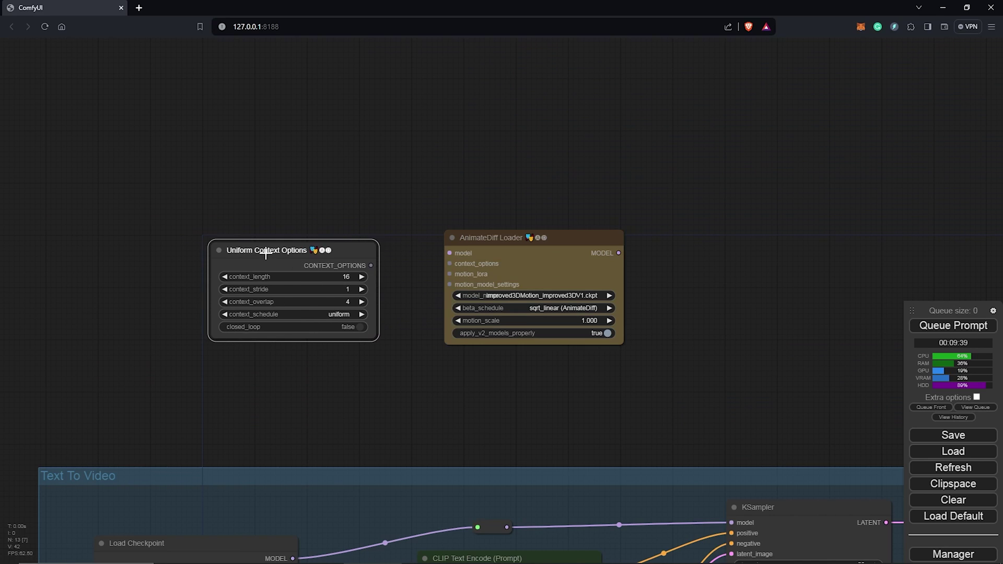
Connect Uniform Context Options to the AnimateDiff Loader's context_options input and space the two nodes apart side by side
left_click_drag(461, 269, 541, 269)
left_click_drag(398, 262, 525, 266)
left_click_drag(321, 243, 346, 246)
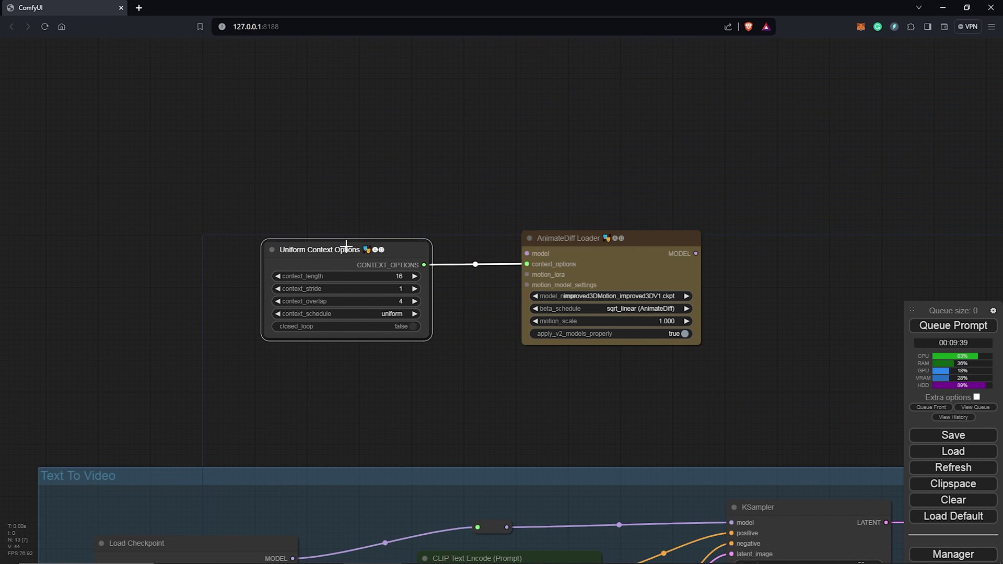
Colour the Uniform Context Options node yellow and adjust its position beside the AnimateDiff Loader
scroll(439, 317, "up", 1)
right_click(405, 195)
left_click(491, 311)
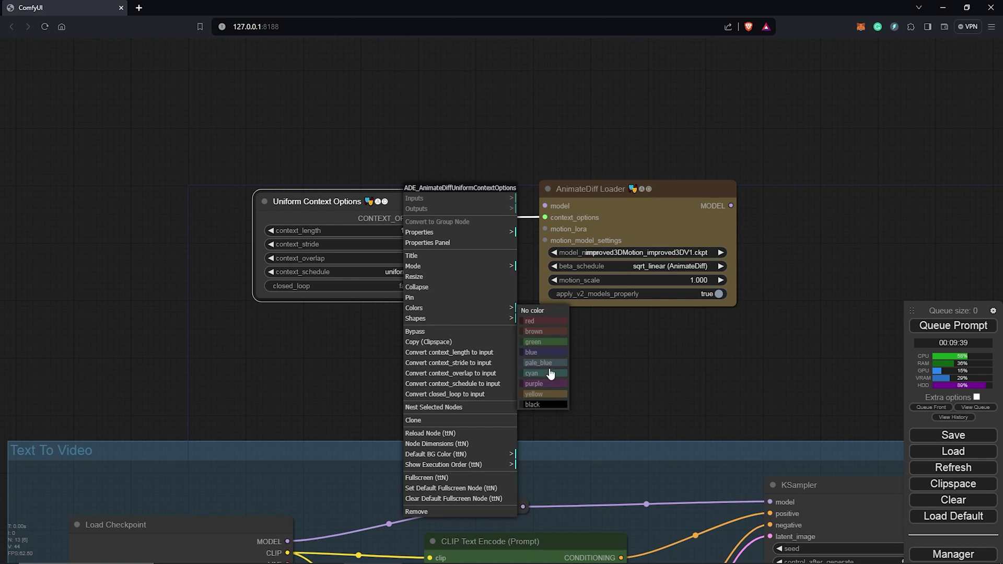
left_click(544, 397)
left_click(595, 375)
left_click_drag(343, 202, 367, 202)
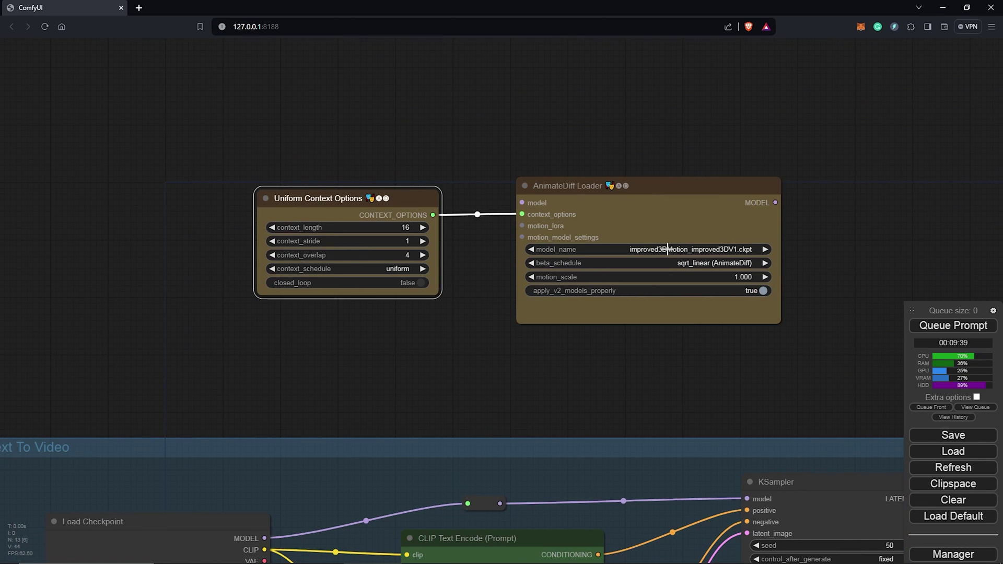
Set the AnimateDiff Loader's model_name to mm_sd_v14.ckpt
left_click(668, 250)
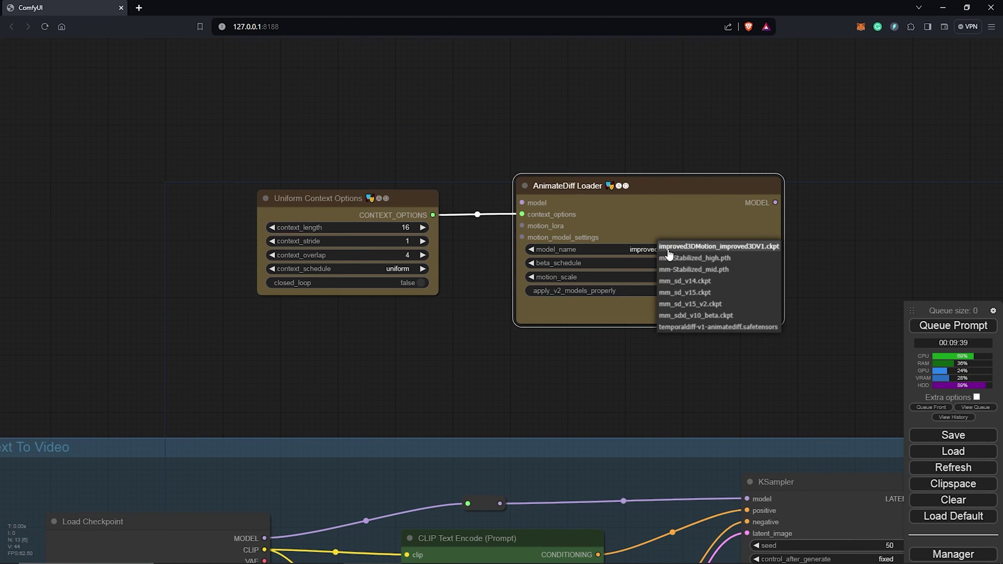
left_click(716, 282)
scroll(804, 338, "down", 2)
left_click_drag(804, 337, 549, 237)
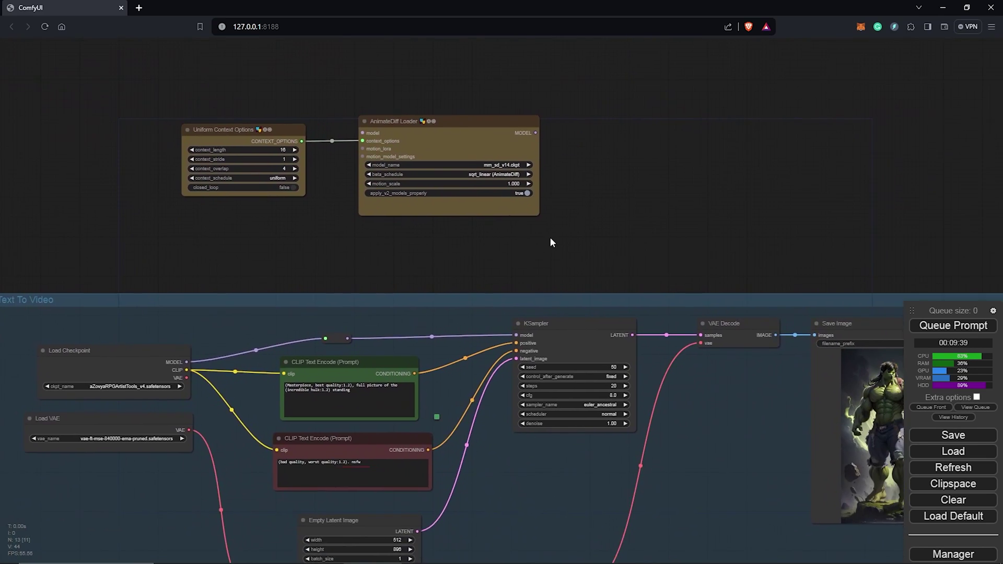
Narrow the AnimateDiff Loader node, shift it left, and move Uniform Context Options further left to keep a gap between them
scroll(550, 237, "down", 1)
left_click_drag(666, 201, 683, 201)
left_click_drag(530, 180, 494, 186)
left_click_drag(450, 101, 425, 102)
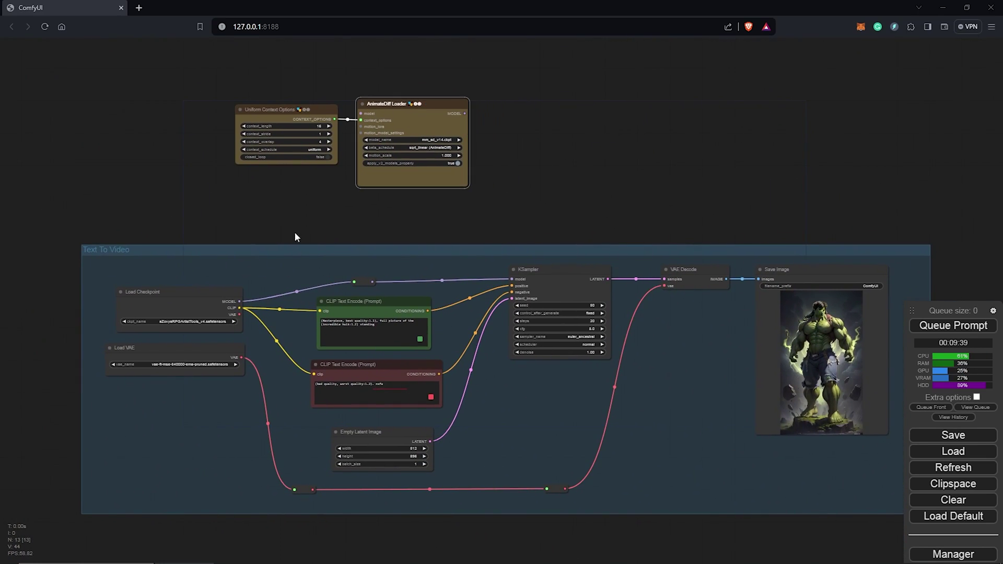
scroll(286, 222, "up", 2)
left_click_drag(299, 216, 334, 220)
left_click_drag(304, 92, 259, 93)
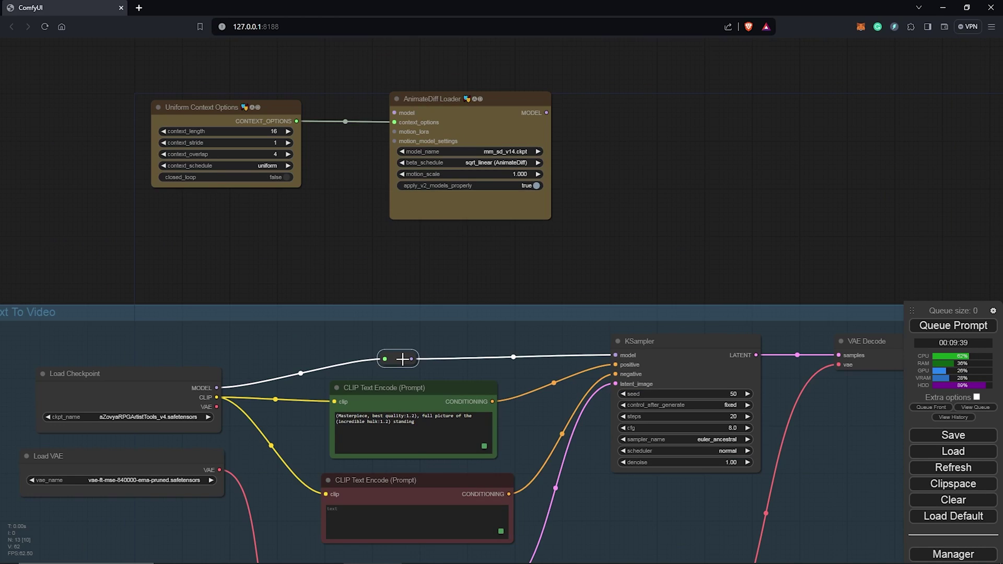
Delete the model Reroute and route Load Checkpoint's MODEL output through the AnimateDiff Loader into the KSampler's model input
key("Delete")
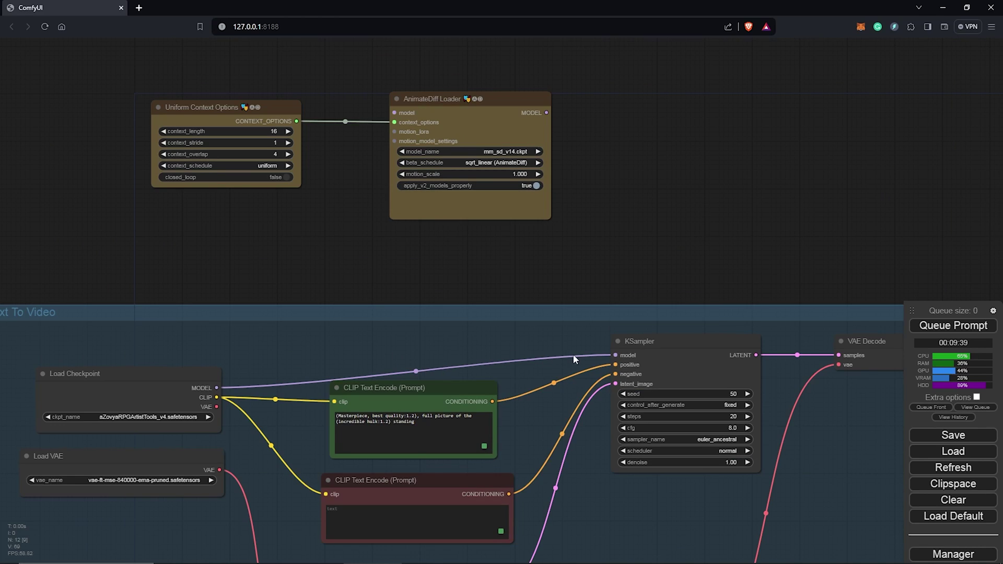
left_click_drag(609, 357, 395, 113)
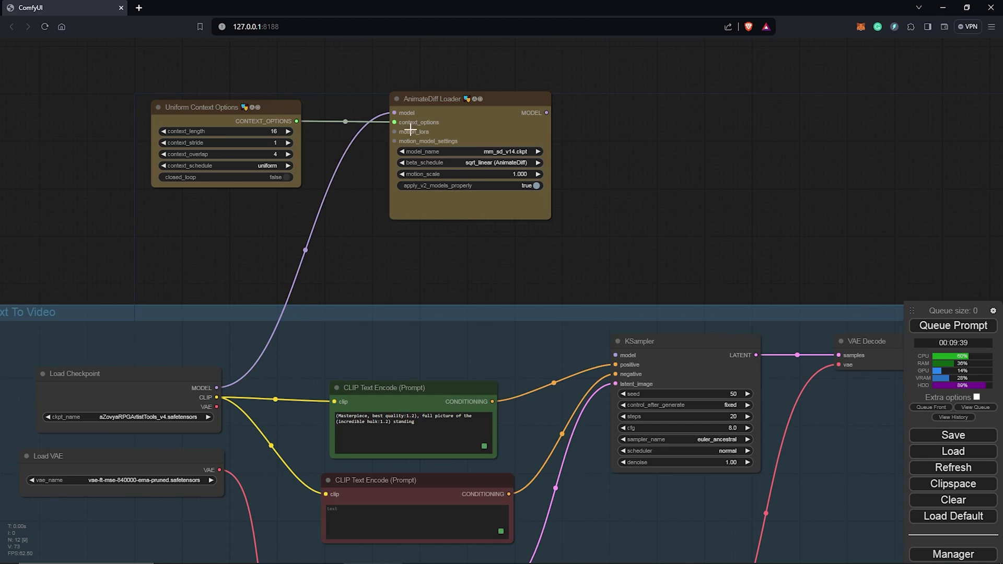
left_click_drag(546, 112, 616, 355)
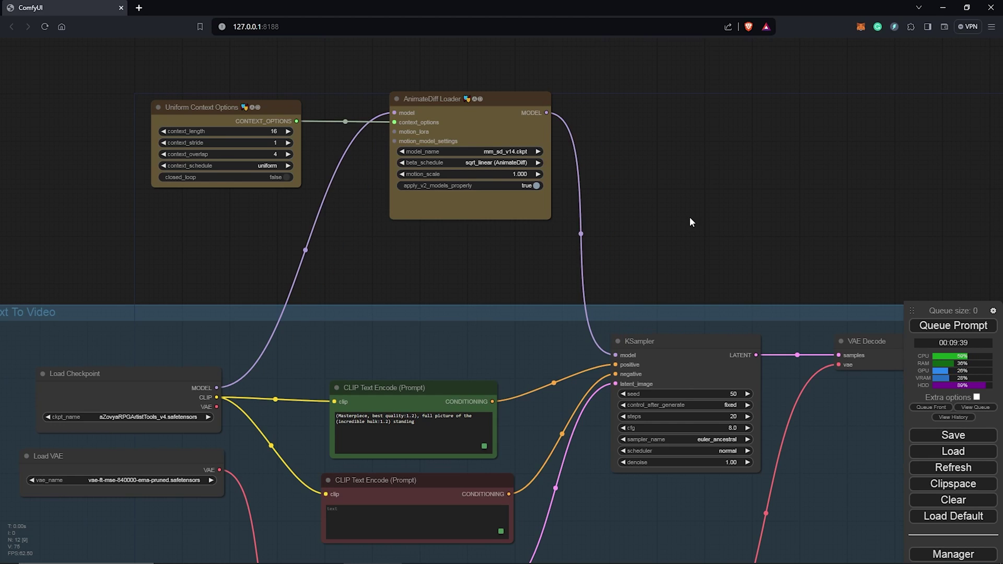
Queue the workflow to generate with the AnimateDiff Loader in the model path
scroll(689, 222, "down", 4)
left_click_drag(629, 179, 585, 131)
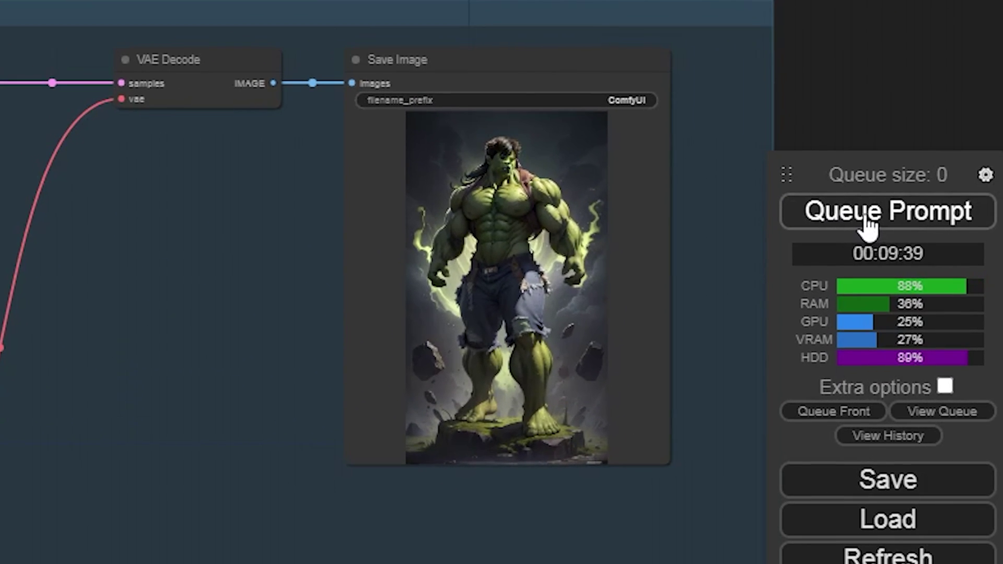
left_click(946, 328)
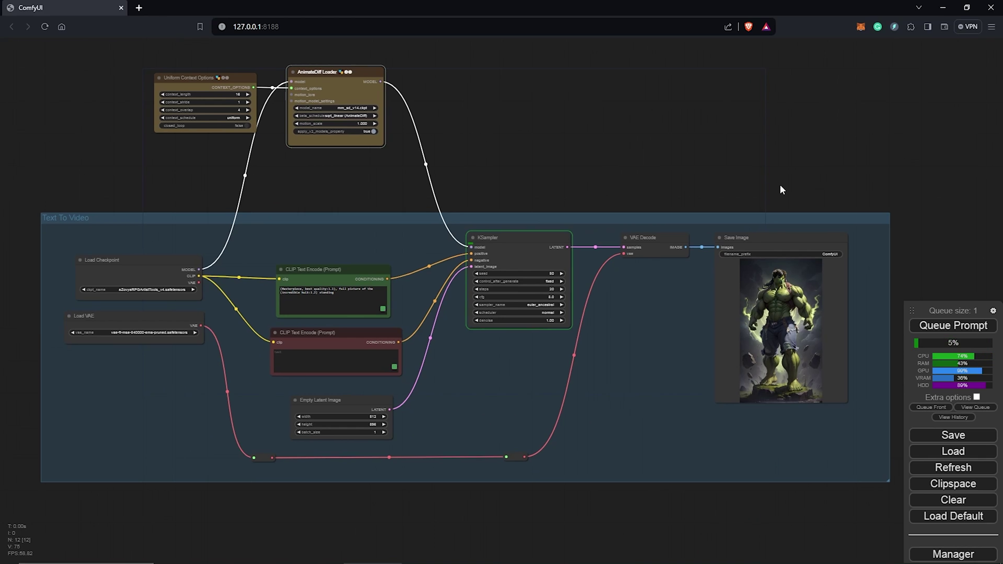
Watch the generation run and examine the resulting image in the Save Image node
left_click_drag(781, 185, 641, 154)
scroll(797, 222, "up", 5)
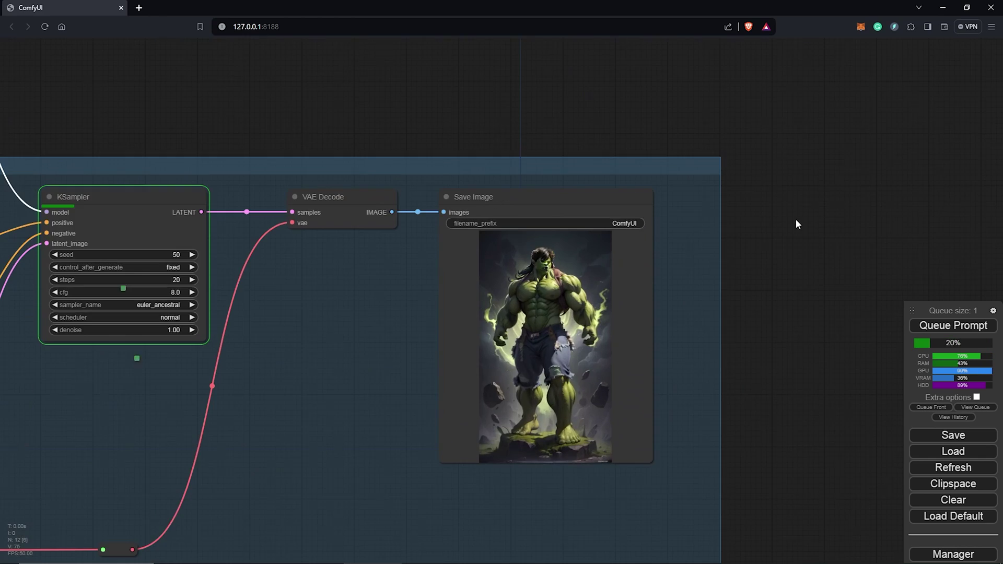
left_click_drag(556, 134, 718, 78)
scroll(909, 195, "up", 2)
left_click_drag(894, 202, 930, 181)
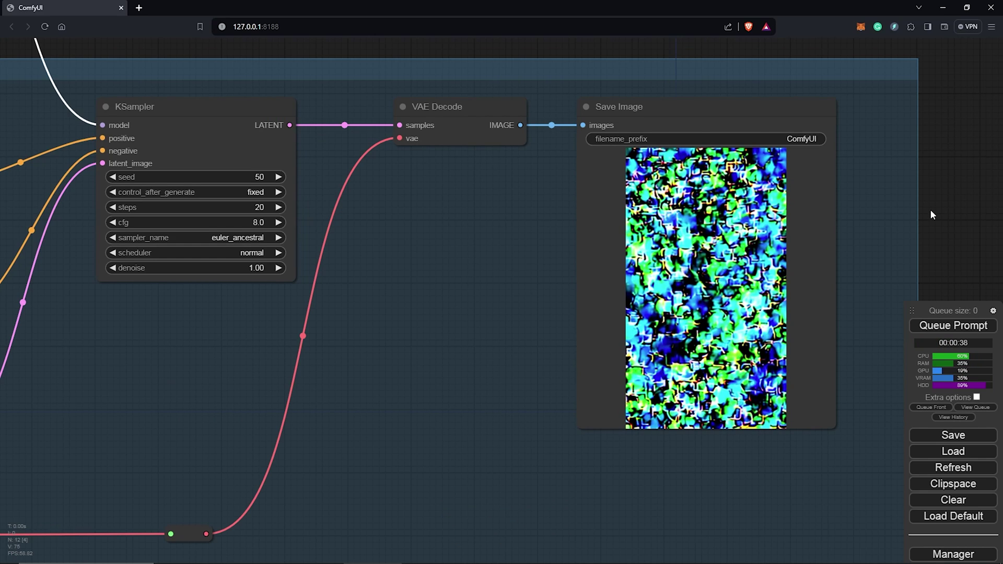
left_click_drag(930, 209, 930, 192)
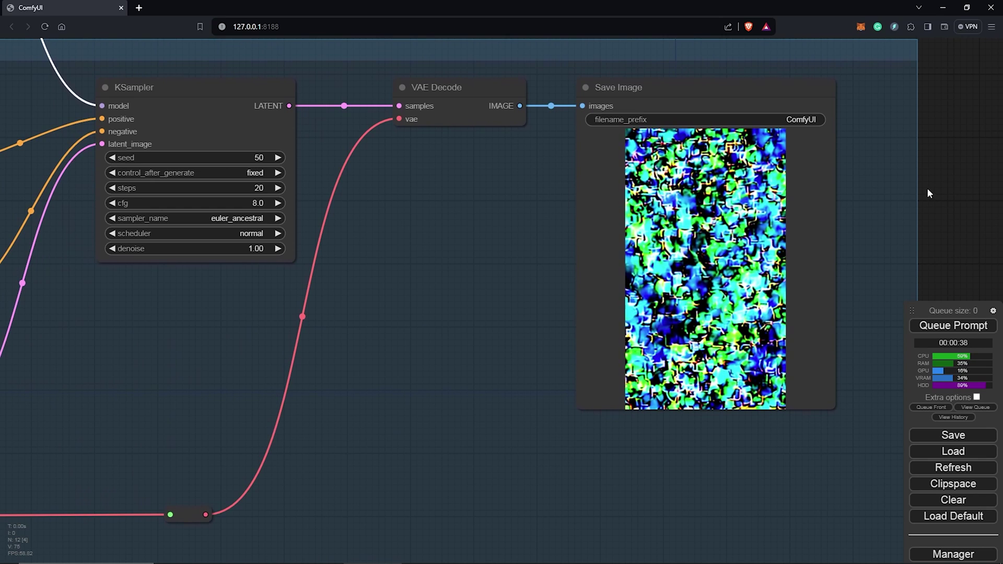
scroll(927, 187, "down", 8)
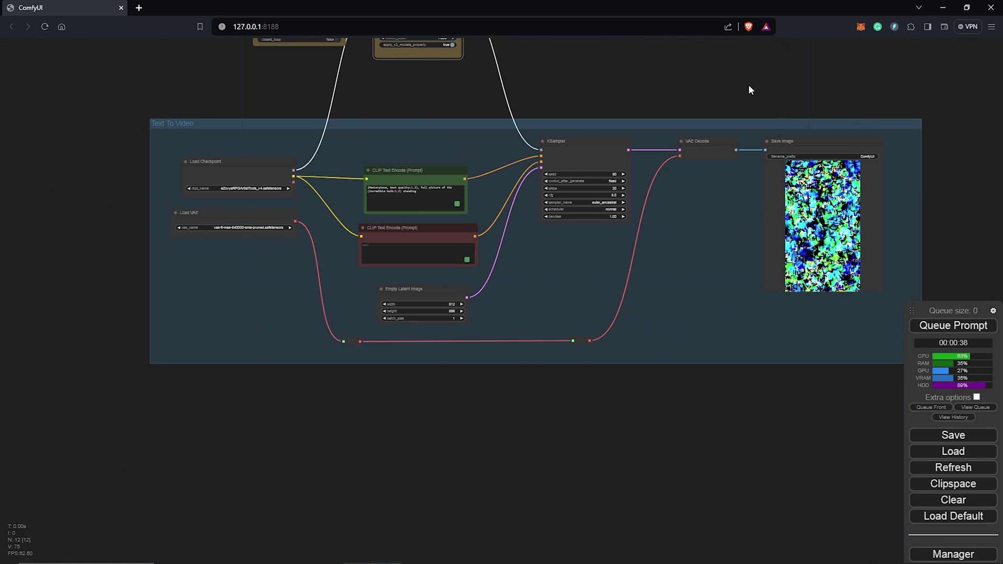
Set the Empty Latent Image node's batch_size to 30
left_click_drag(750, 90, 641, 173)
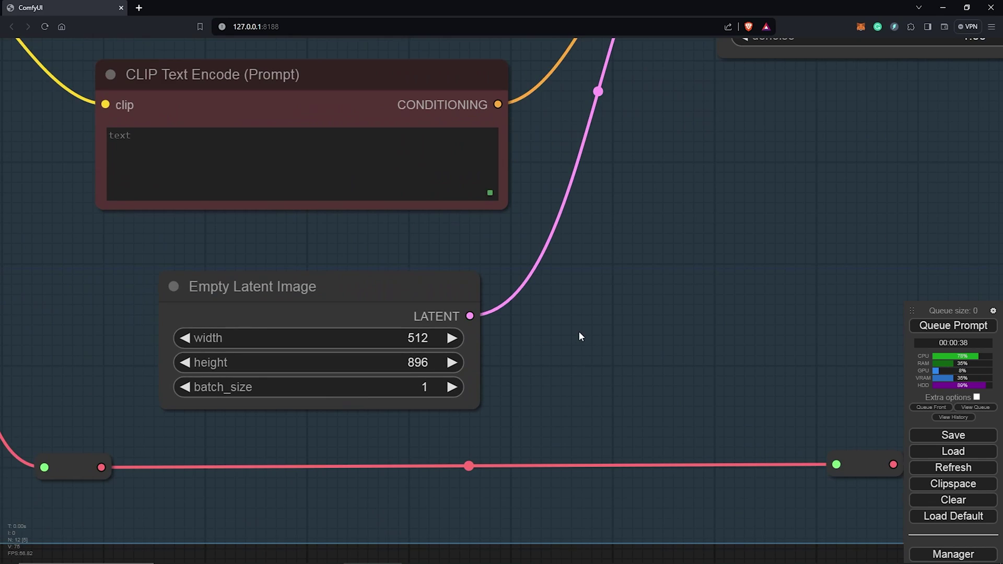
left_click_drag(595, 328, 750, 293)
scroll(547, 341, "up", 3)
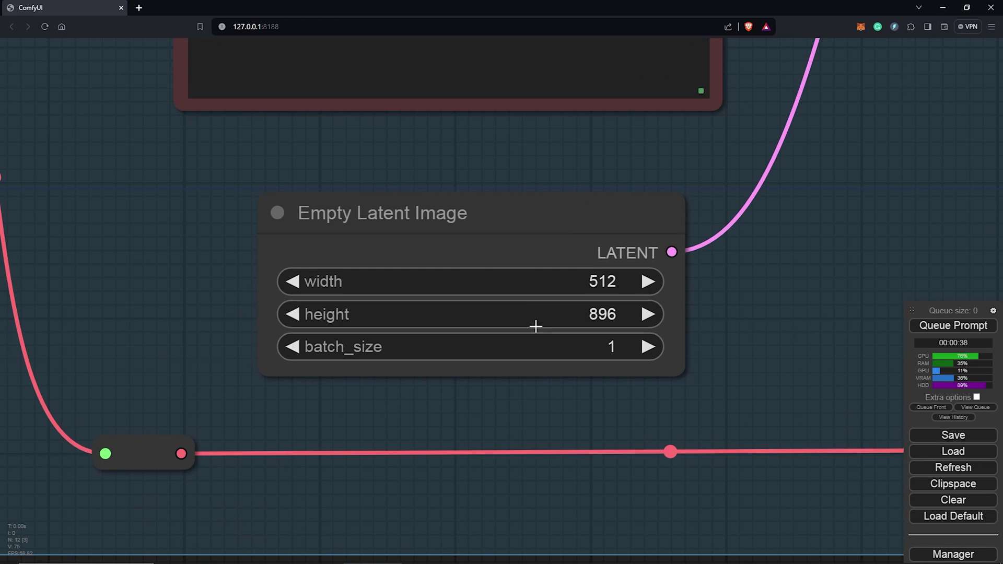
left_click(611, 351)
type("3")
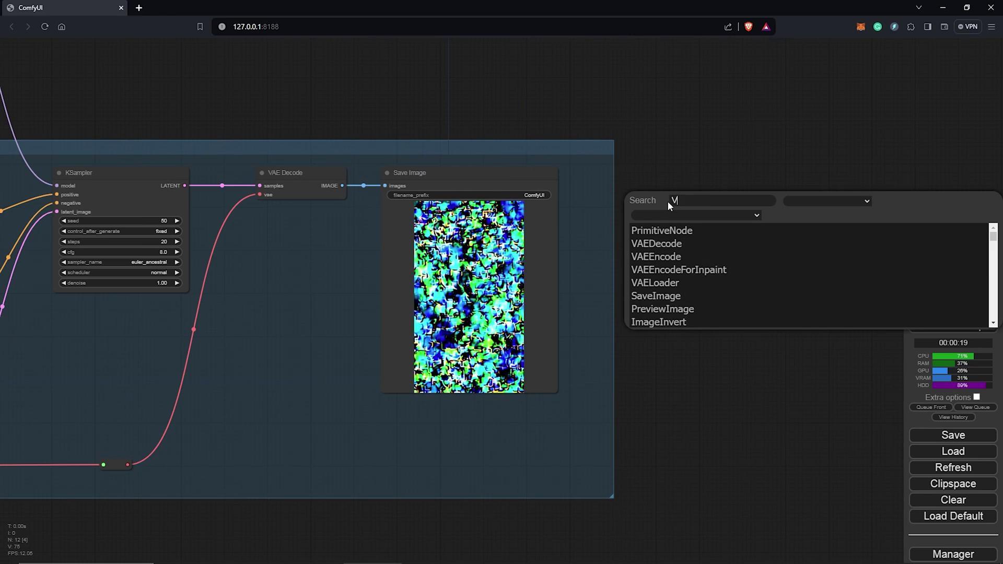
Replace the Save Image node with a VHS Video Combine node fed by VAE Decode's IMAGE output
type("HS")
left_click(701, 226)
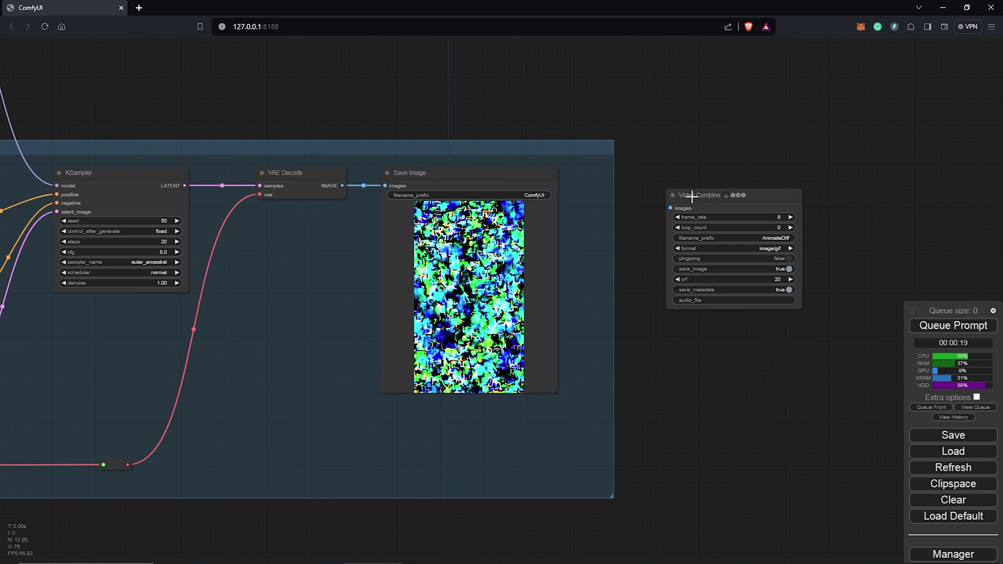
left_click(517, 174)
left_click_drag(692, 196, 440, 175)
key("Delete")
left_click_drag(343, 186, 414, 186)
Queue the workflow to render the animation and follow the KSampler's progress
scroll(465, 208, "down", 4)
left_click_drag(435, 150, 685, 238)
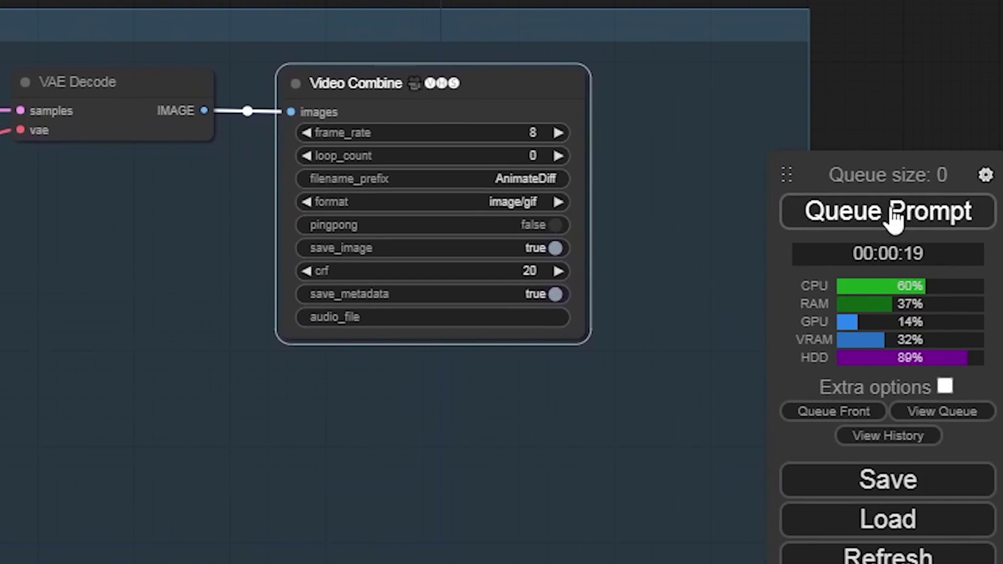
left_click(955, 327)
left_click_drag(442, 418, 409, 366)
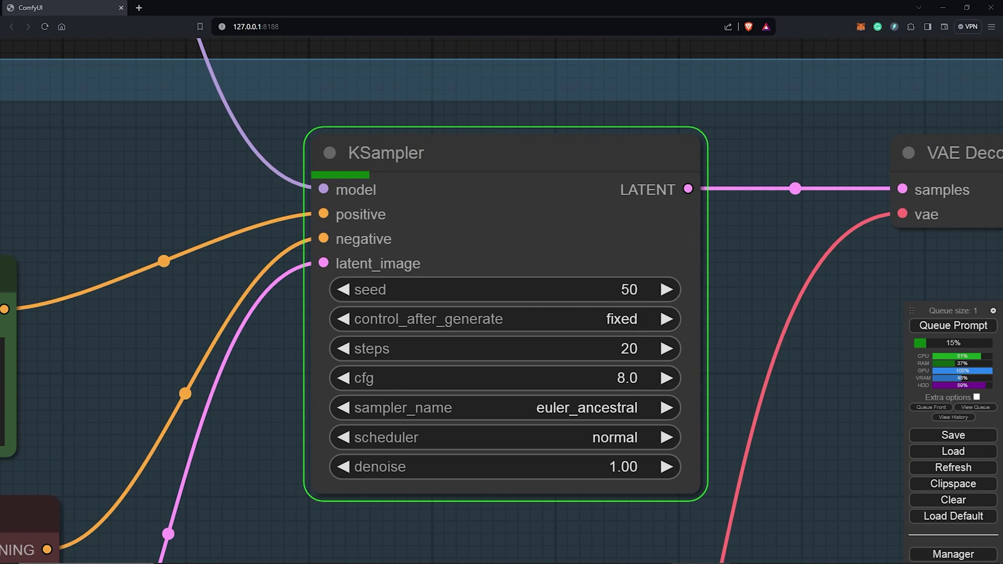
scroll(772, 281, "down", 10)
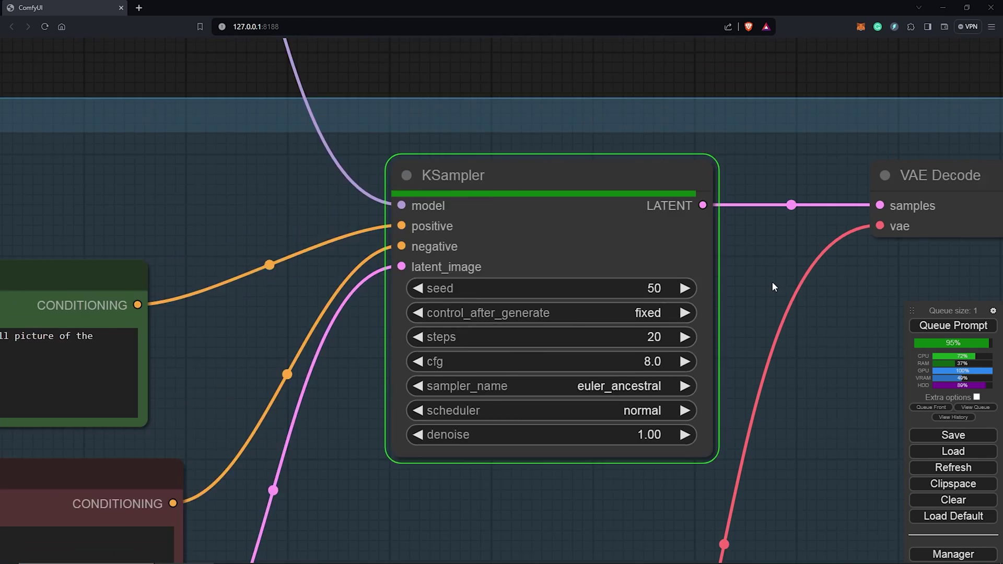
Examine the rendered animation in the Video Combine preview, especially the face
scroll(494, 325, "up", 4)
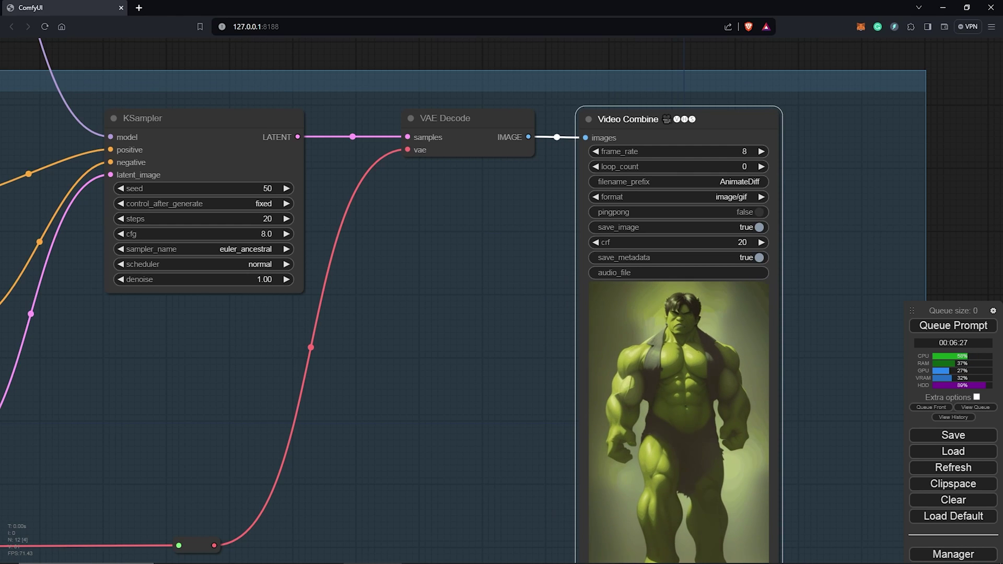
scroll(695, 272, "up", 6)
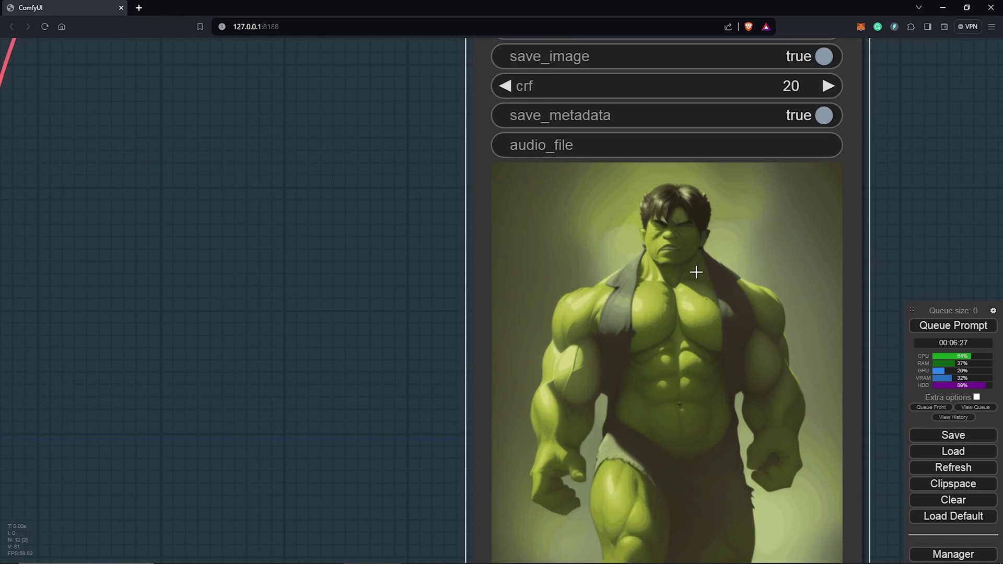
scroll(644, 270, "up", 1)
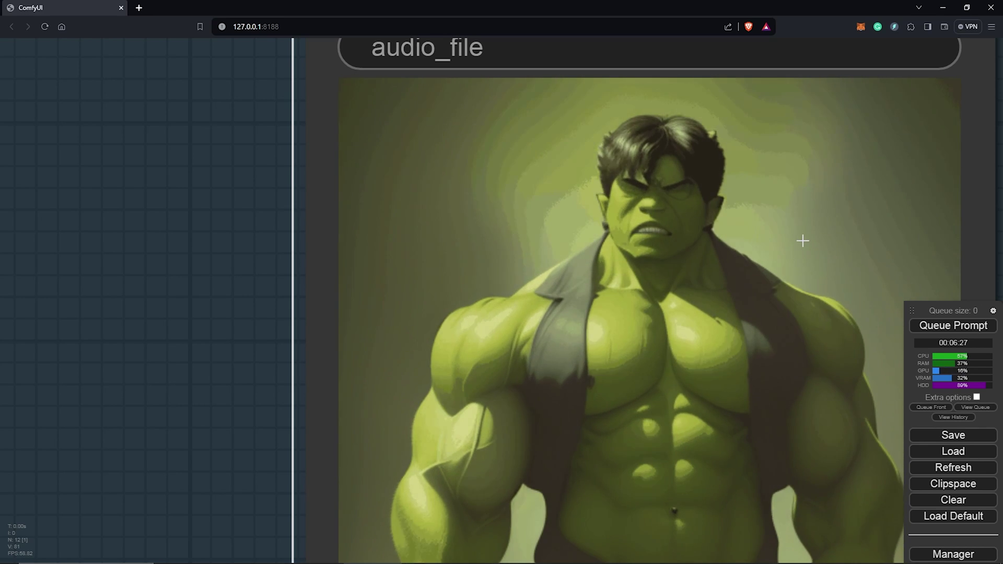
scroll(802, 240, "down", 10)
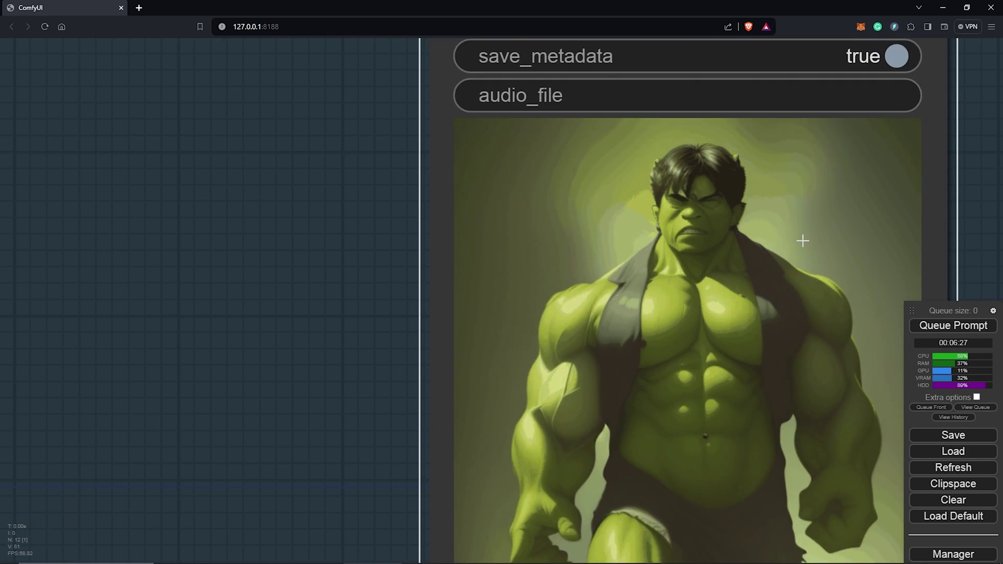
scroll(803, 241, "down", 3)
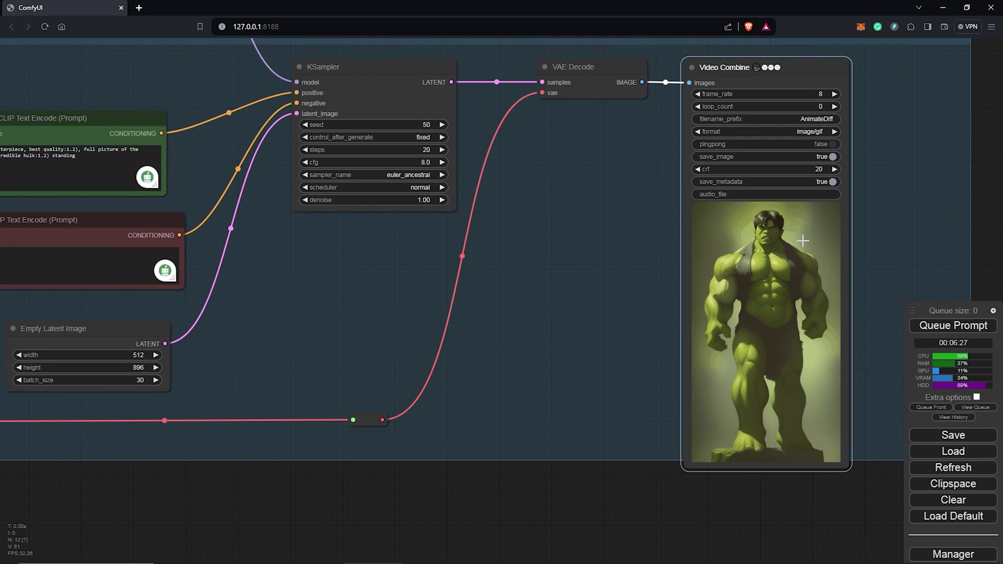
scroll(626, 452, "down", 4)
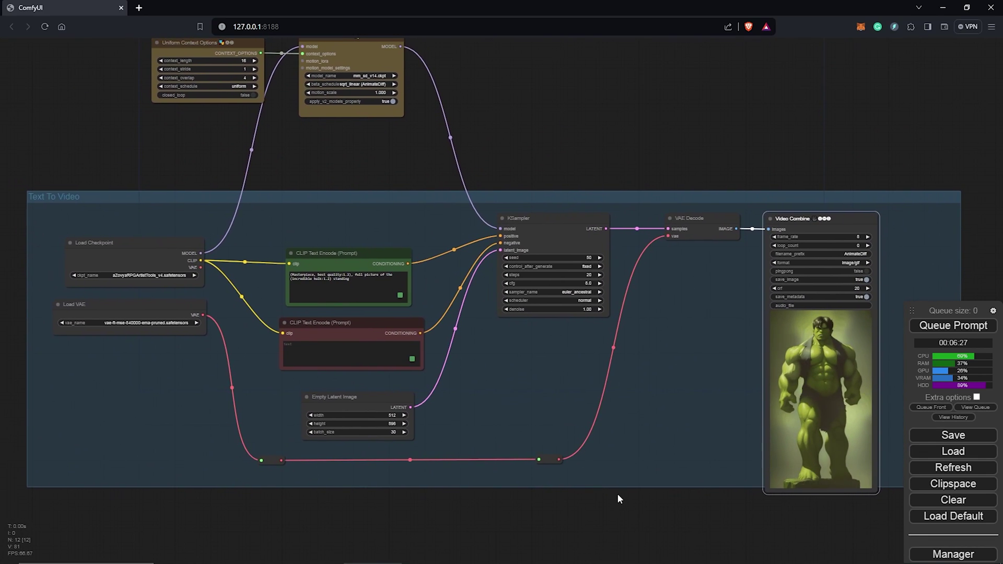
Add a group titled Animatediff at the Uniform Context Options node, above the Text To Video group
scroll(618, 499, "down", 1)
left_click_drag(569, 181, 593, 259)
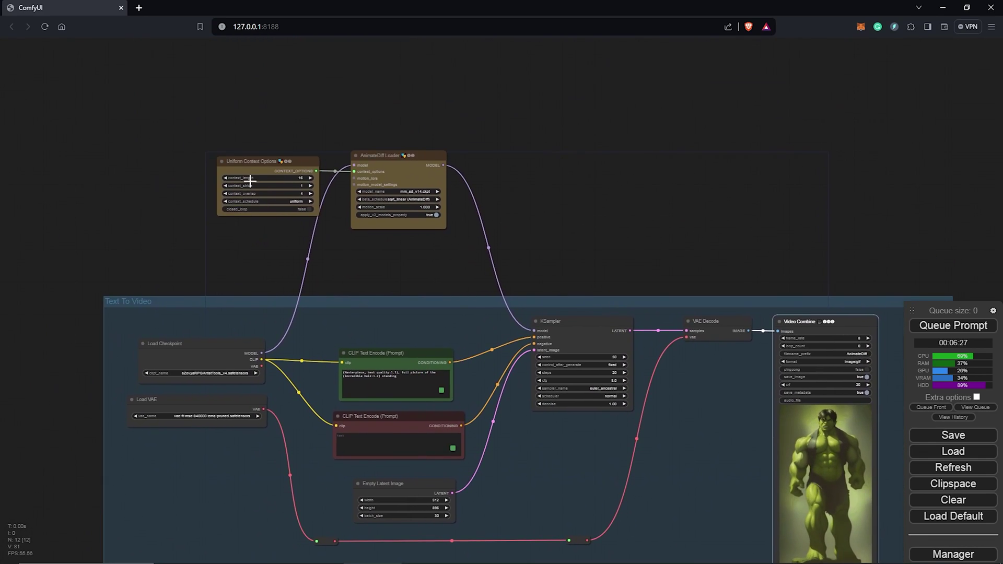
right_click(186, 135)
left_click(201, 140)
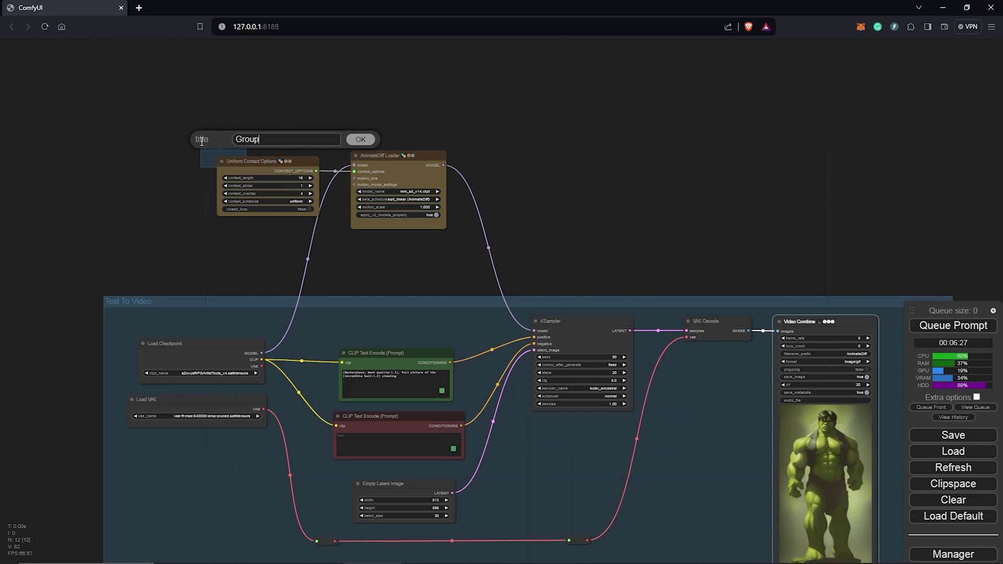
left_click(356, 140)
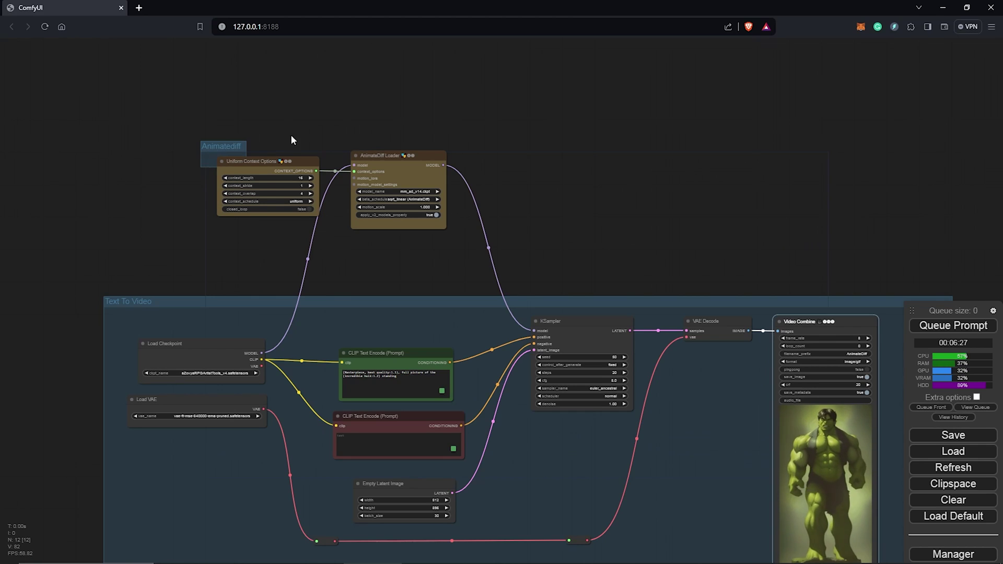
Enlarge the Animatediff group to enclose the Uniform Context Options and AnimateDiff Loader nodes, and colour it yellow
left_click_drag(242, 160, 239, 188)
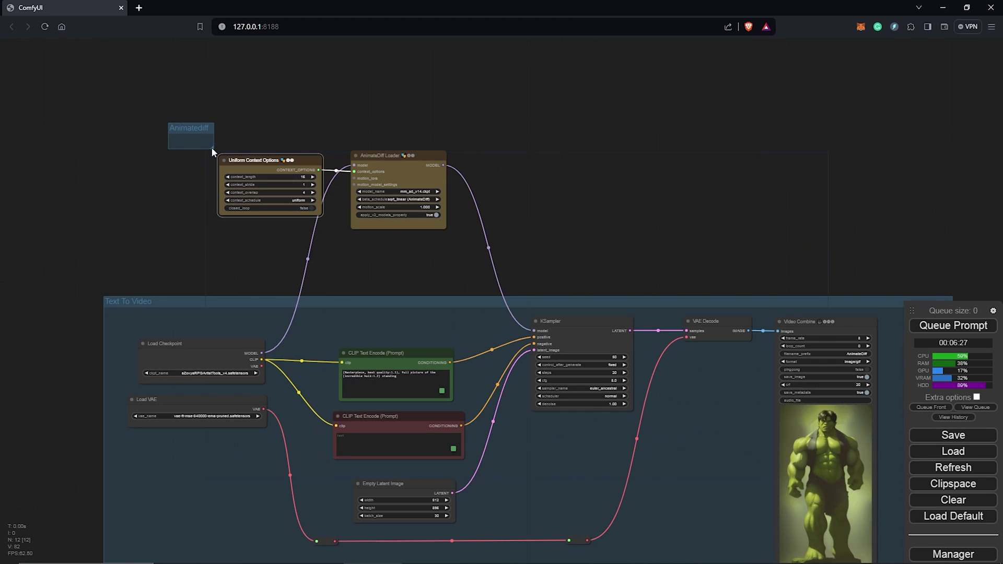
left_click_drag(213, 150, 506, 253)
right_click(183, 135)
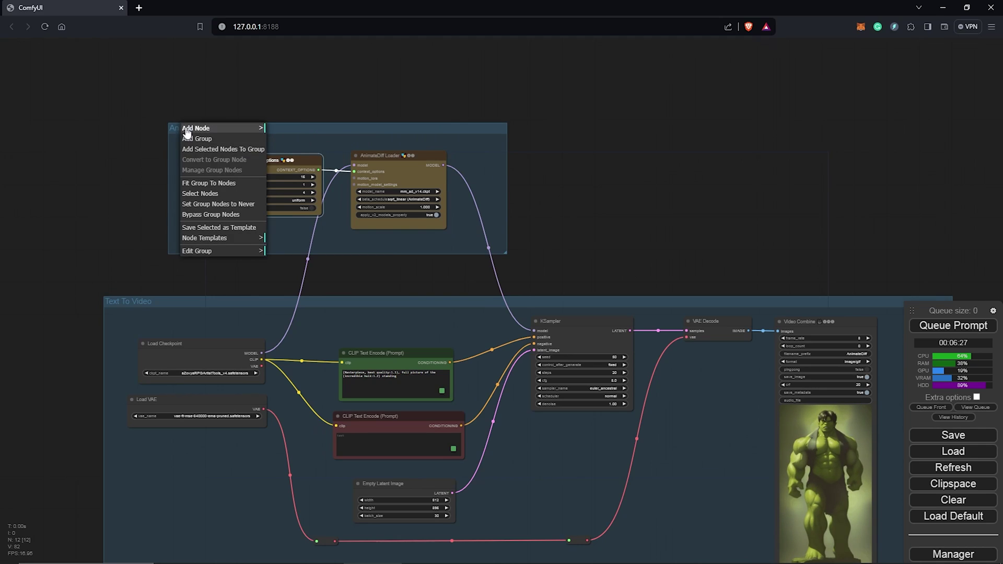
left_click(222, 251)
left_click(277, 260)
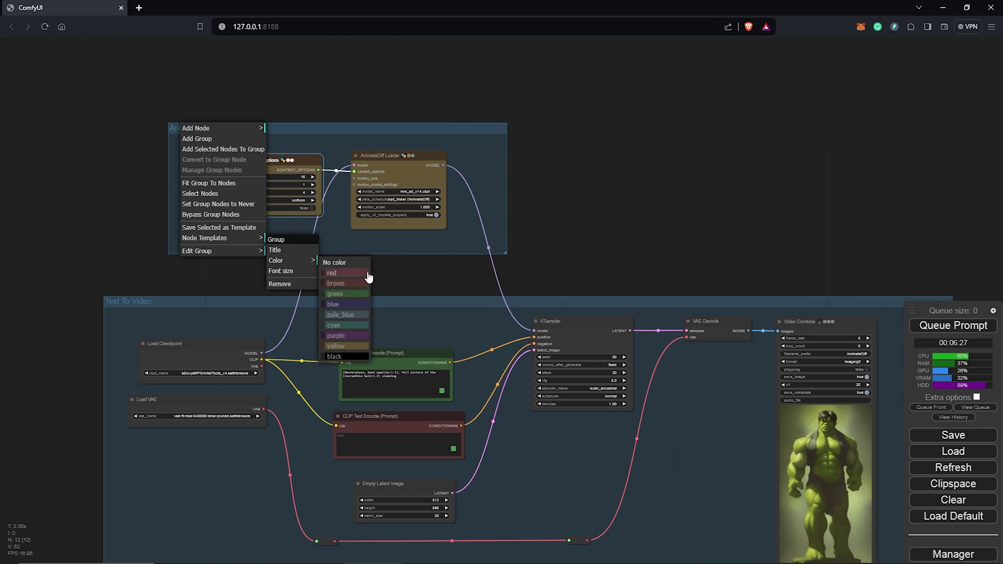
left_click(341, 347)
Add an ImpactPack UltralyticsDetectorProvider node below the Text To Video group with model_name bbox/face_yolov8m.pt
scroll(567, 231, "down", 1)
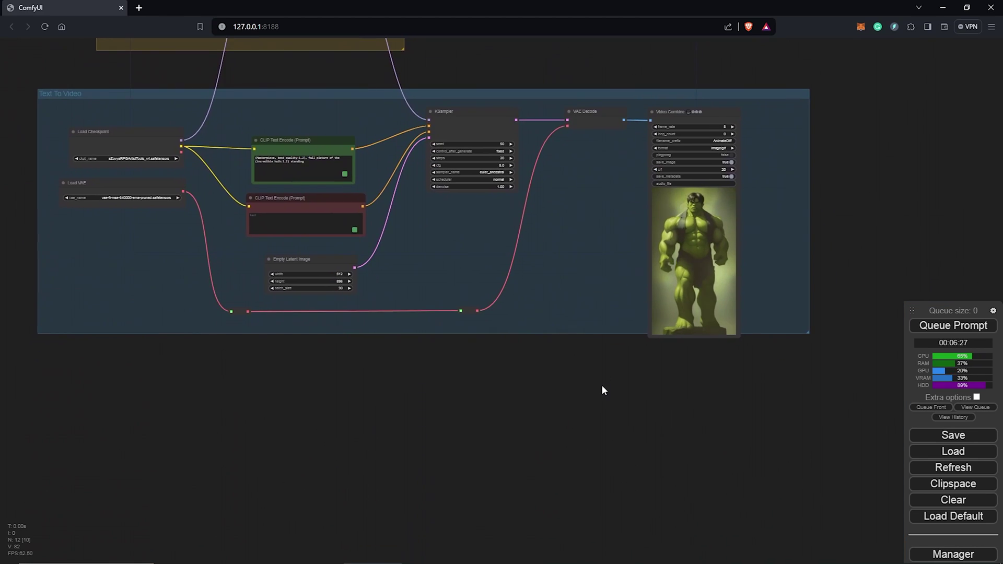
left_click_drag(602, 386, 592, 289)
scroll(591, 289, "up", 5)
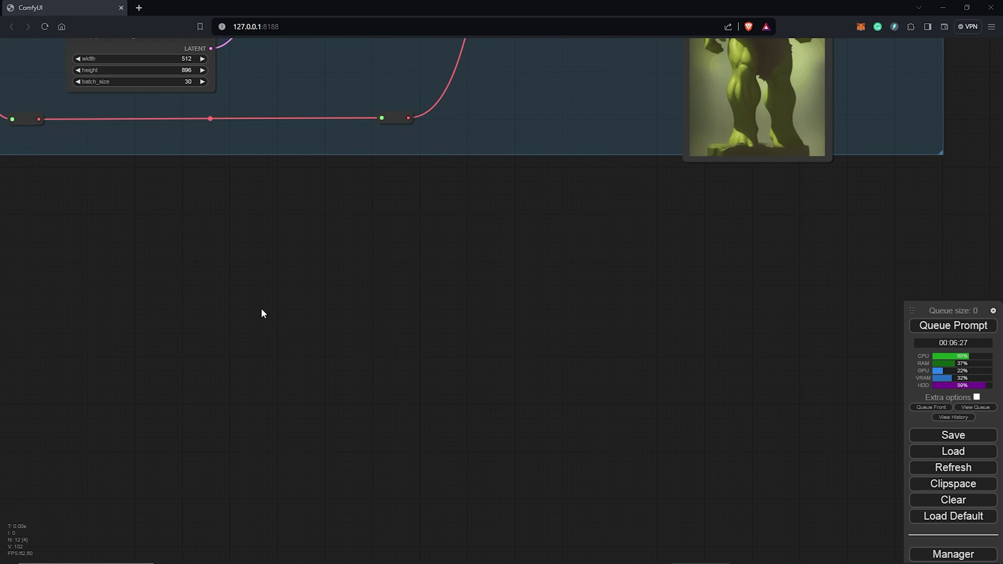
right_click(263, 313)
left_click(288, 314)
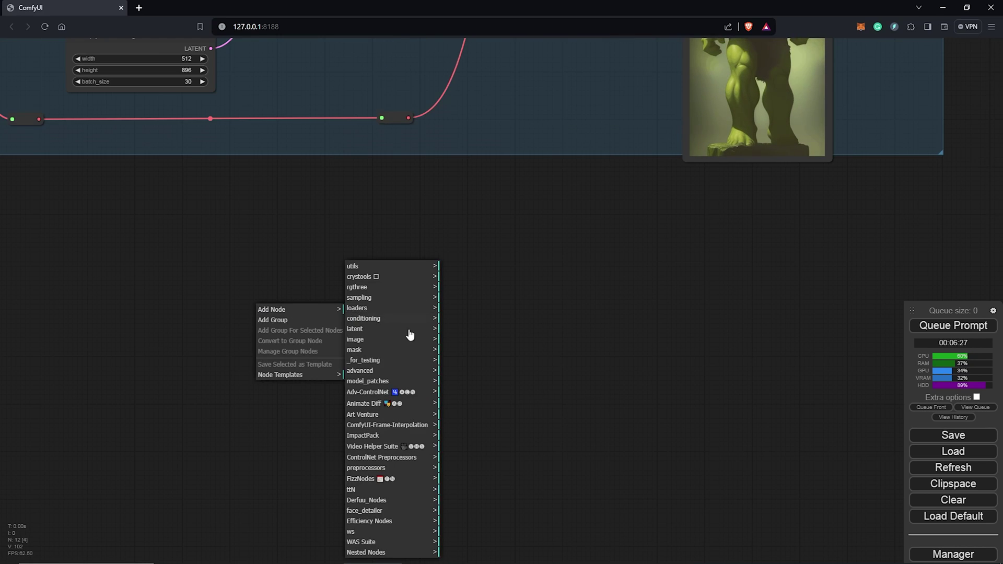
left_click(397, 436)
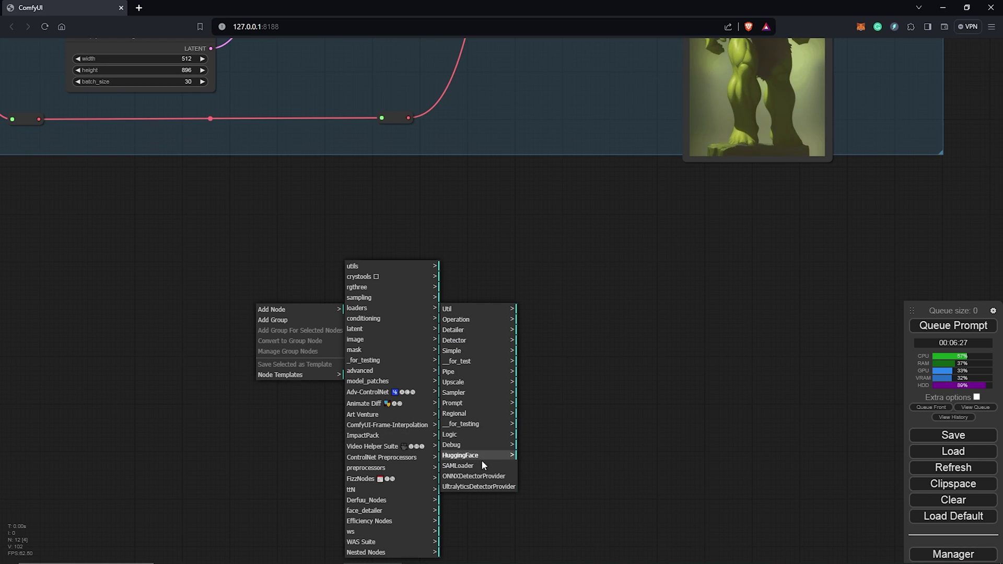
left_click(480, 488)
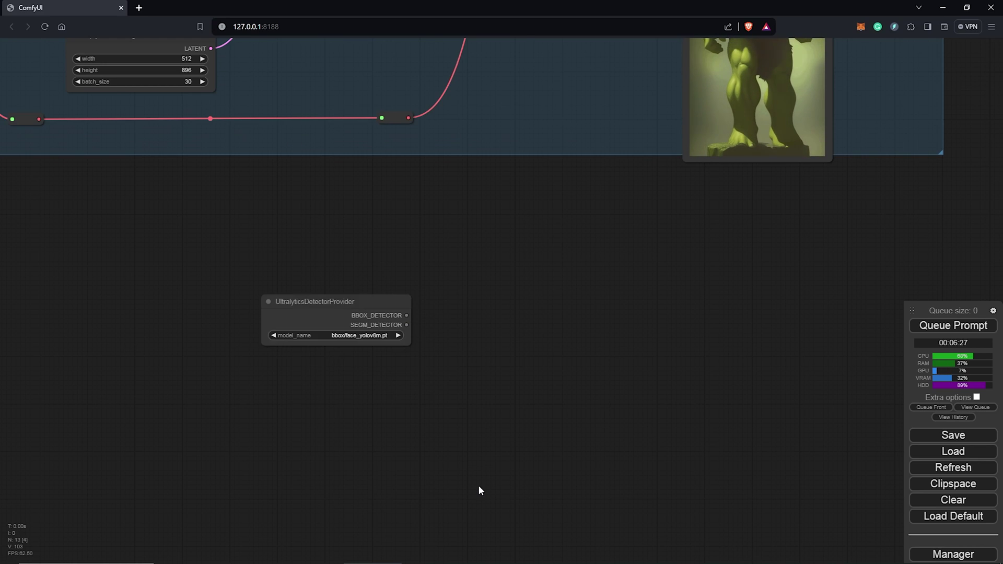
left_click(362, 335)
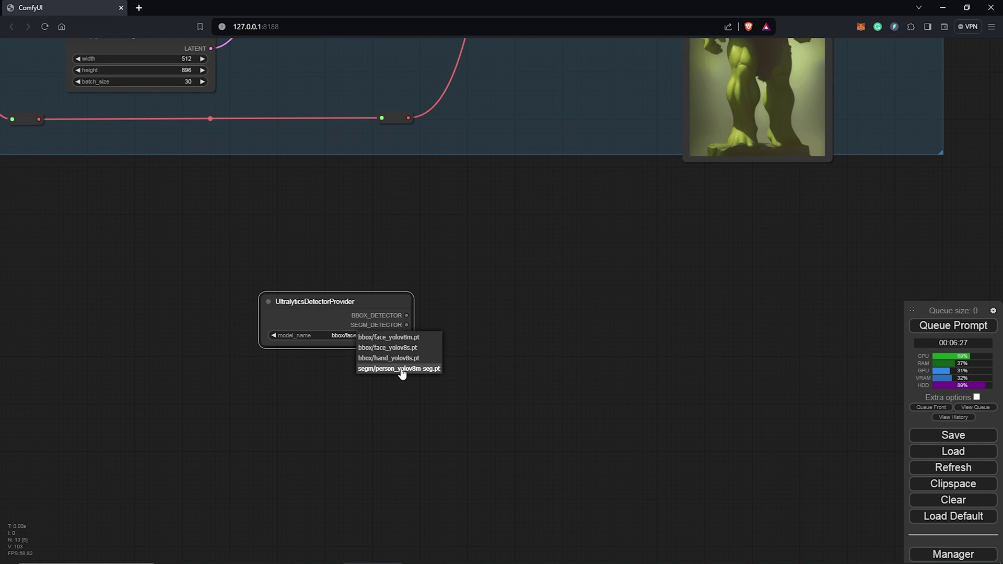
left_click(377, 337)
Add a Simple Detector for AnimateDiff (SEGS) node and connect UltralyticsDetectorProvider's BBOX_DETECTOR output to its bbox_detector input
left_click_drag(470, 339, 426, 343)
right_click(433, 303)
left_click(450, 300)
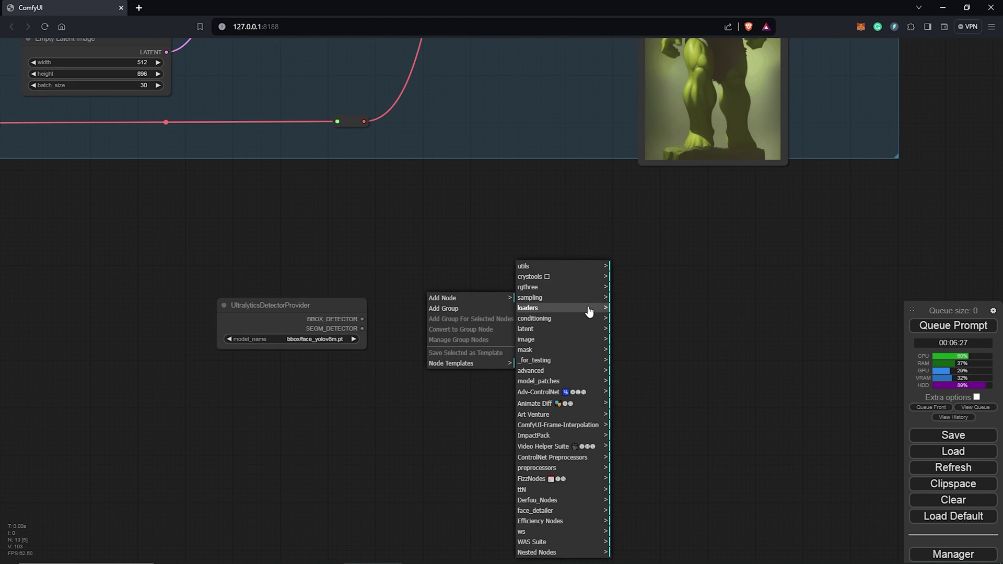
left_click(562, 437)
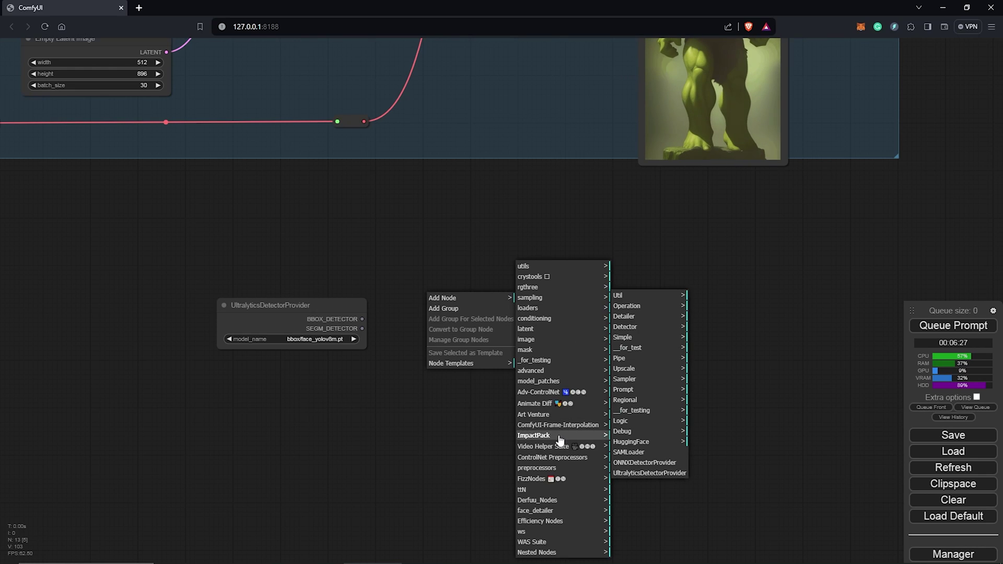
left_click(650, 328)
left_click(649, 329)
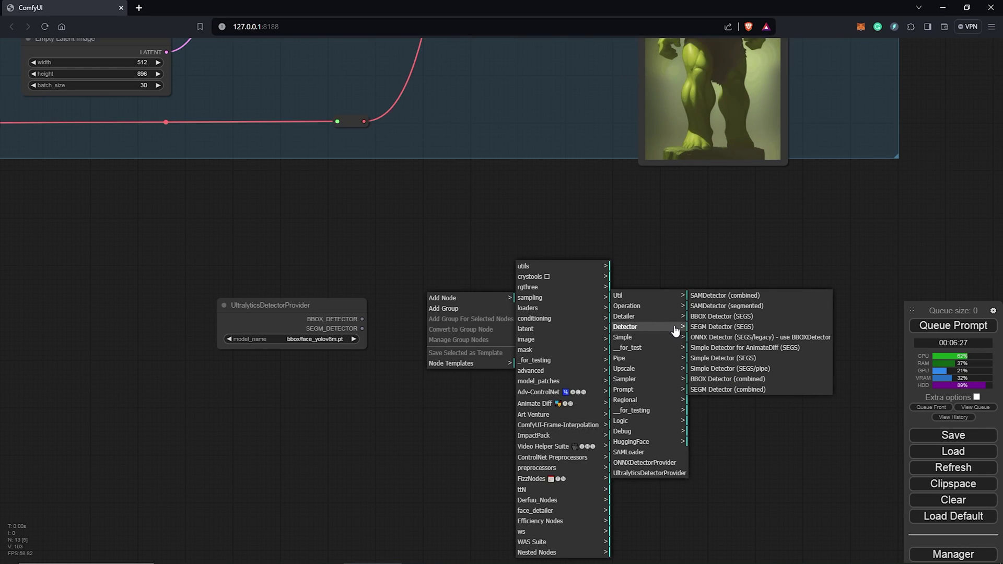
left_click(725, 349)
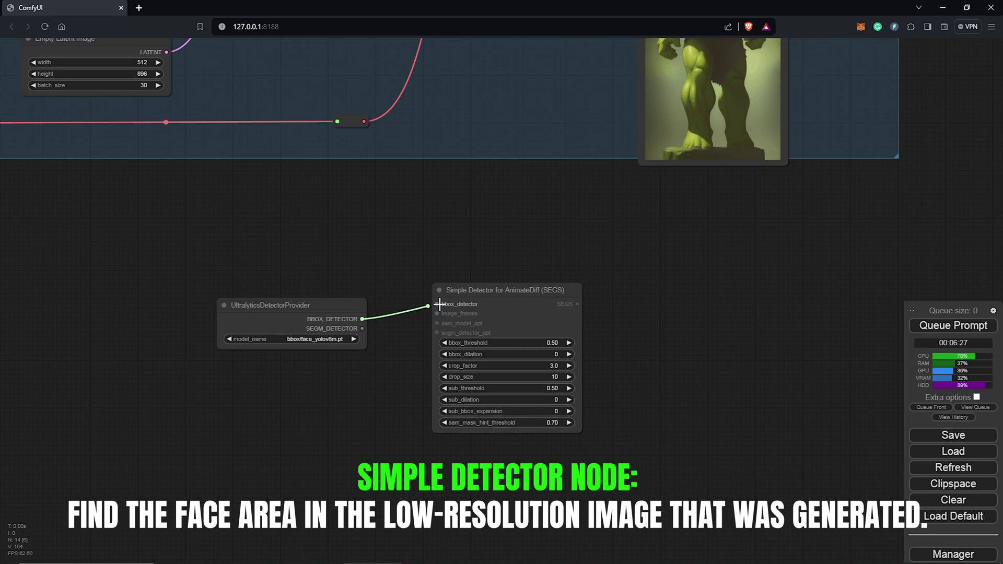
left_click_drag(440, 304, 441, 304)
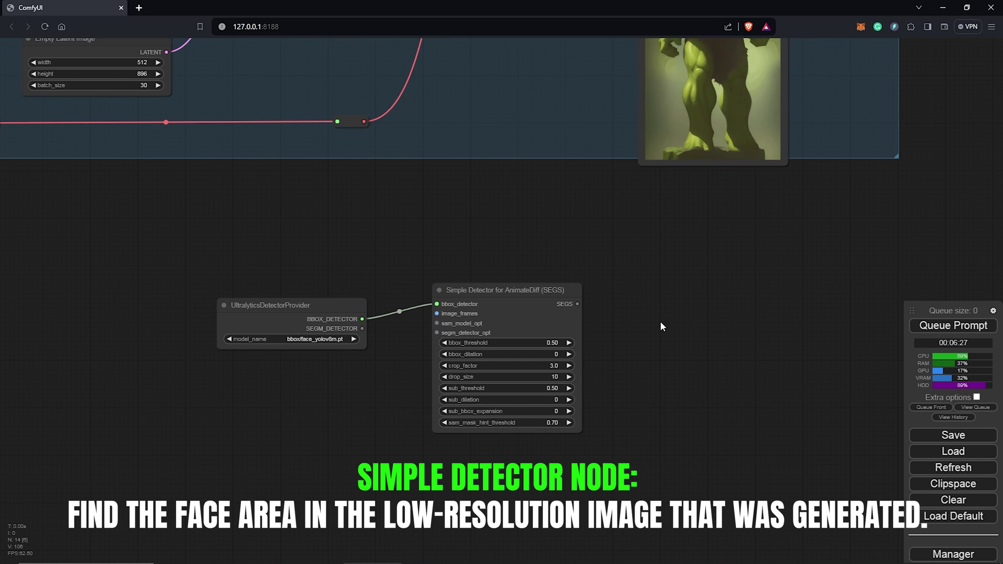
Add an ImpactPack SAMLoader node below UltralyticsDetectorProvider and connect its SAM_MODEL output to the Simple Detector's sam_model_opt input
left_click_drag(664, 323, 577, 299)
right_click(538, 270)
left_click(560, 272)
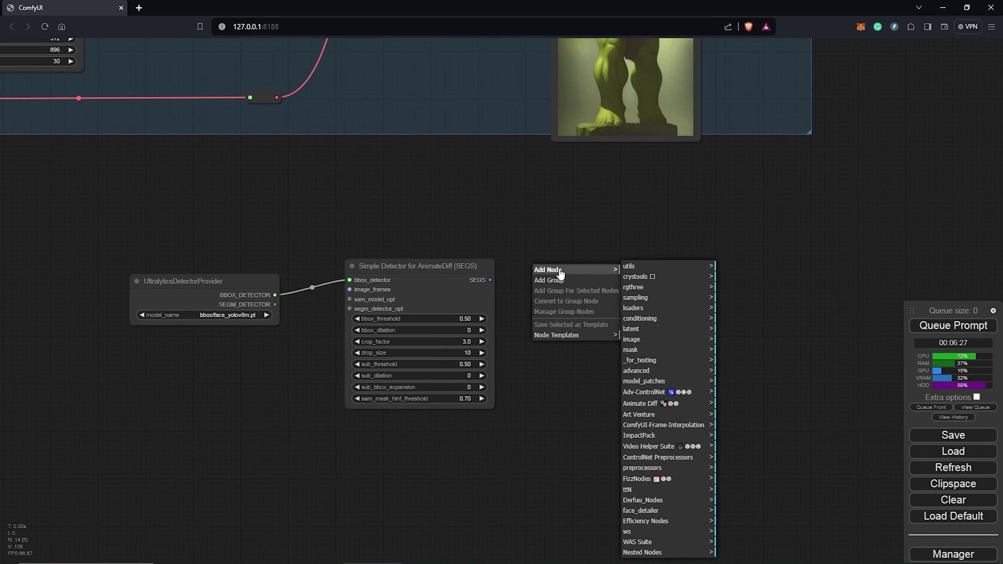
left_click(660, 437)
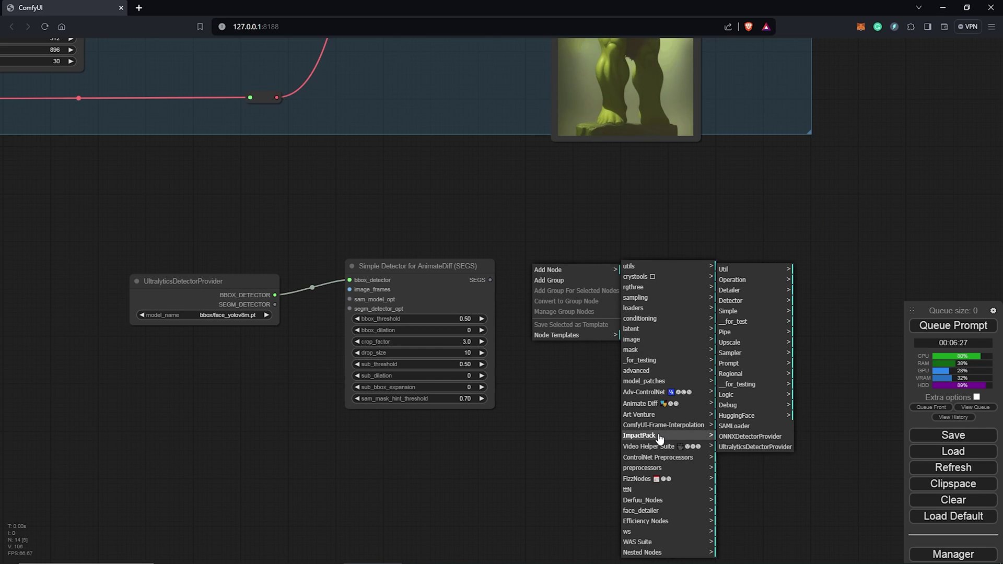
left_click(748, 428)
left_click_drag(606, 261, 189, 353)
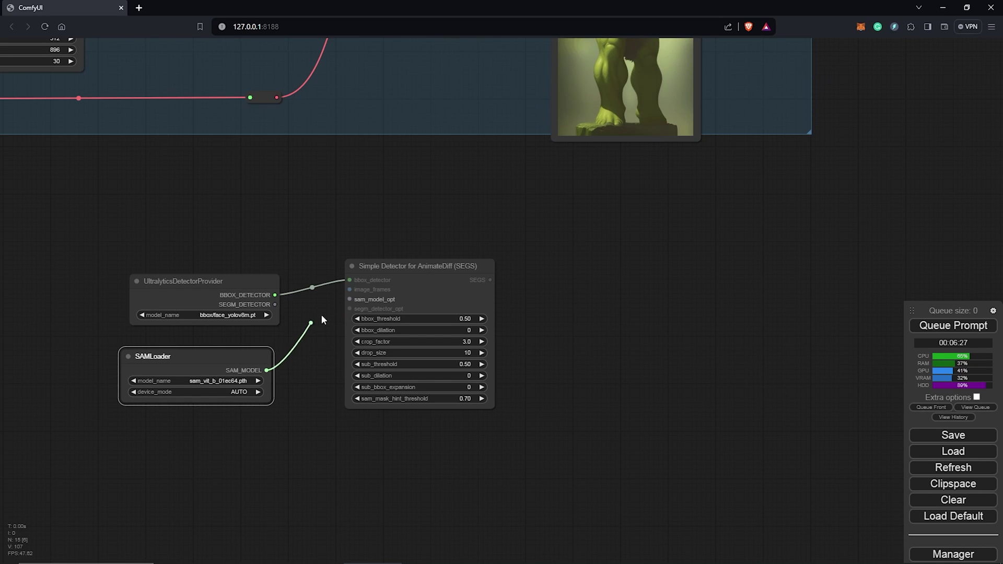
left_click_drag(349, 298, 349, 299)
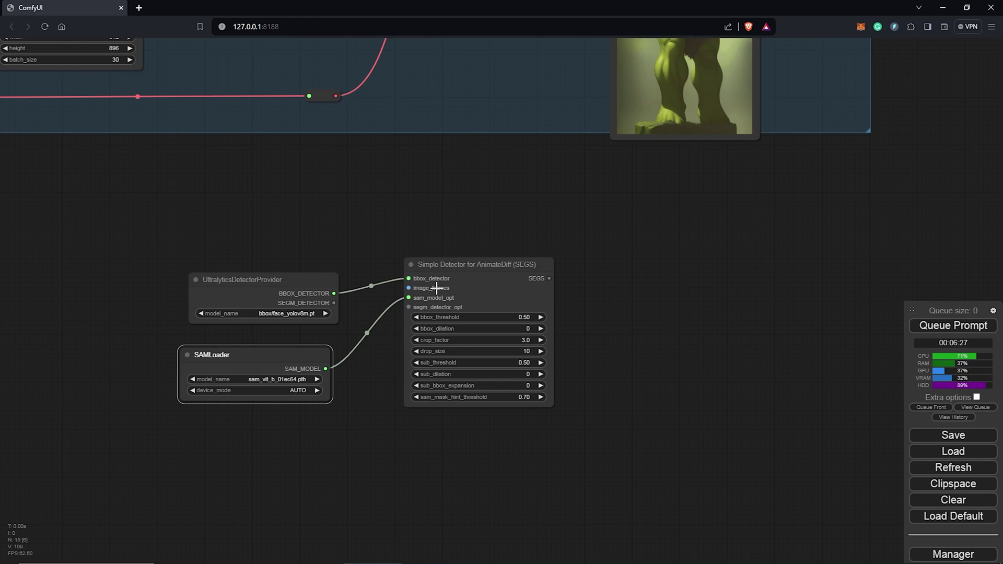
Add a Detailer For AnimateDiff (SEGS/pipe) node beside the Simple Detector and connect the detector's SEGS output to its segs input
left_click_drag(599, 319, 515, 331)
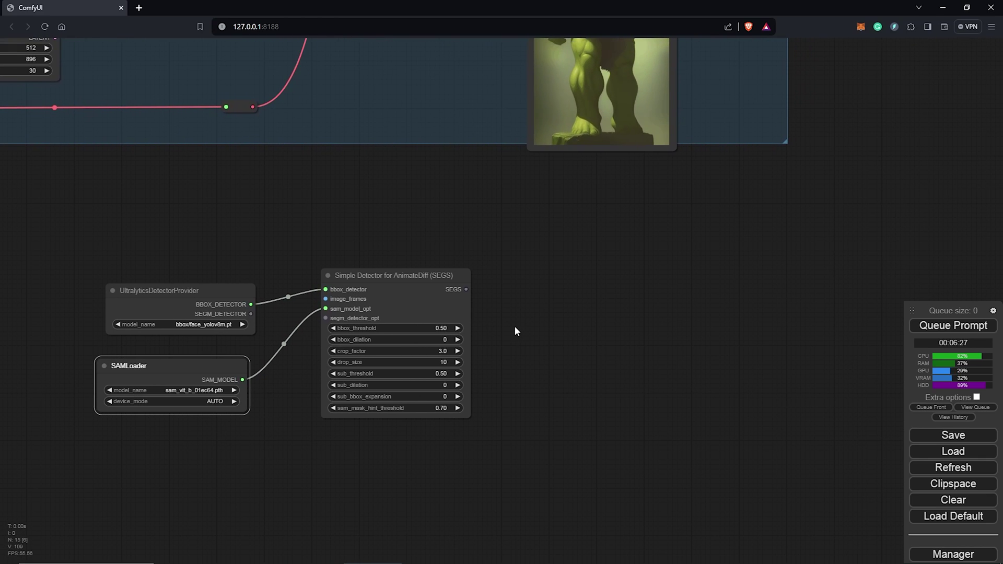
right_click(541, 282)
left_click(554, 281)
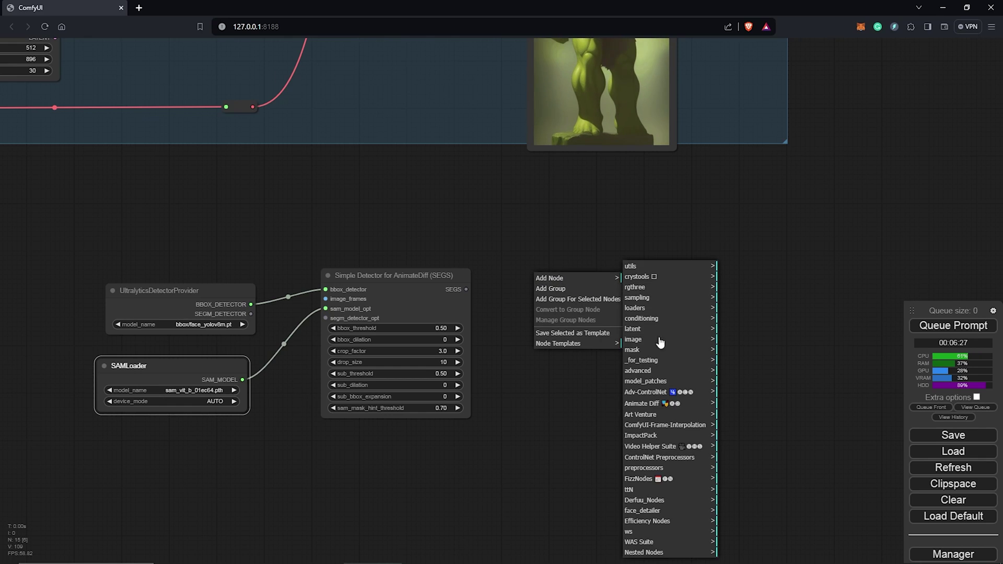
left_click(653, 437)
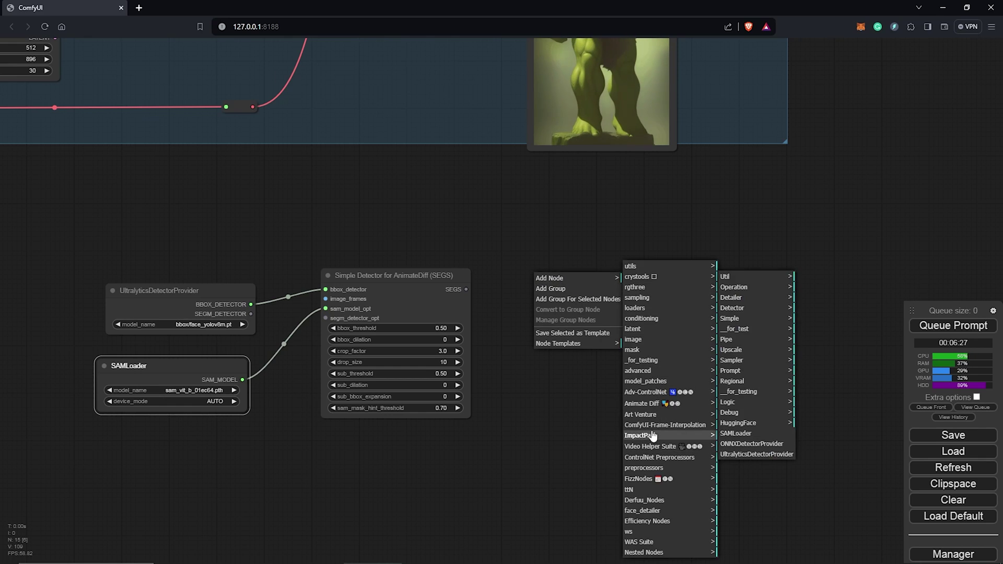
left_click(761, 302)
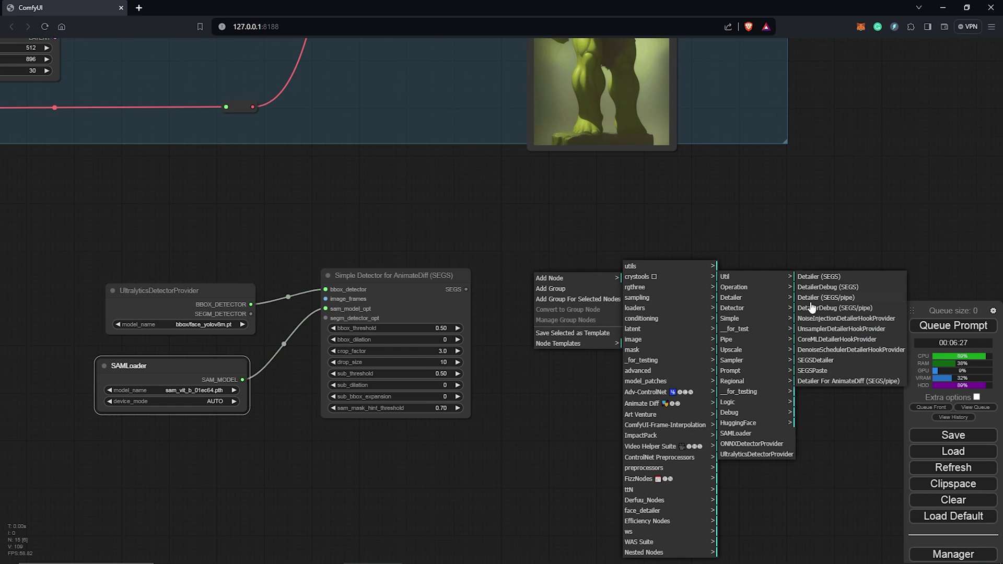
left_click(829, 383)
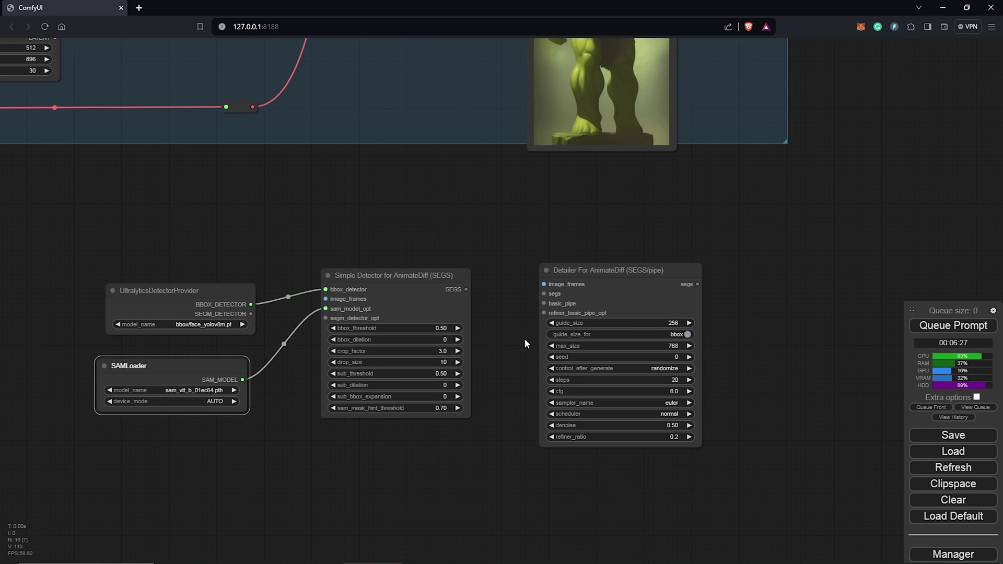
left_click_drag(466, 290, 466, 289)
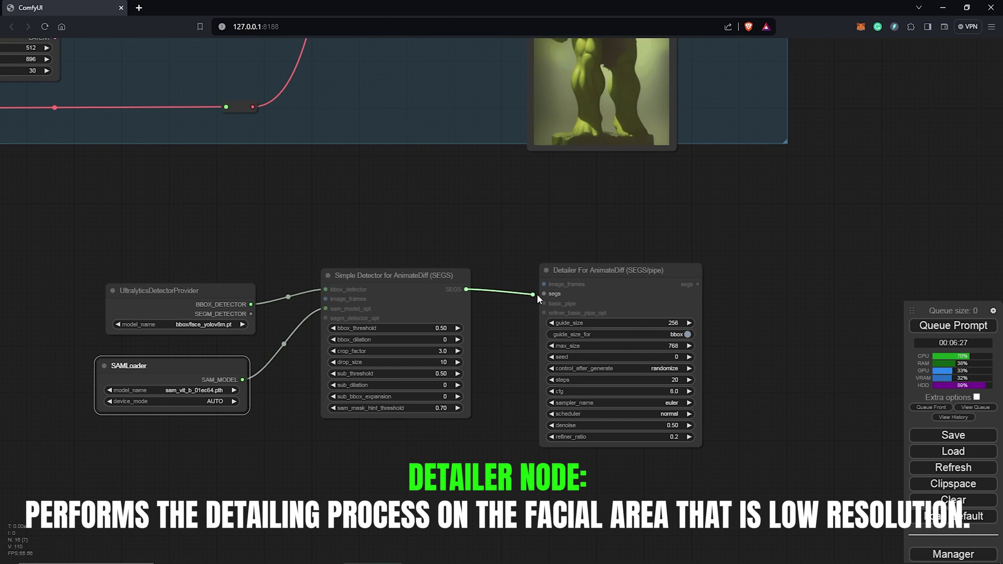
left_click_drag(544, 293, 544, 294)
left_click_drag(593, 270, 560, 267)
Add an ImpactPack SEGSPaste node beside the Detailer and connect the Detailer's segs output to its segs input
left_click_drag(702, 282, 581, 274)
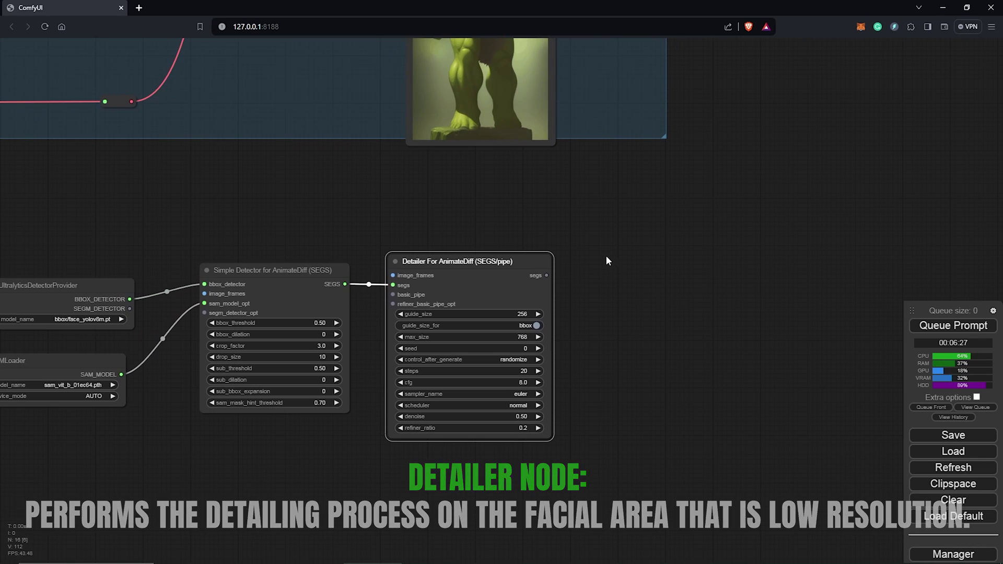
right_click(599, 254)
left_click(614, 258)
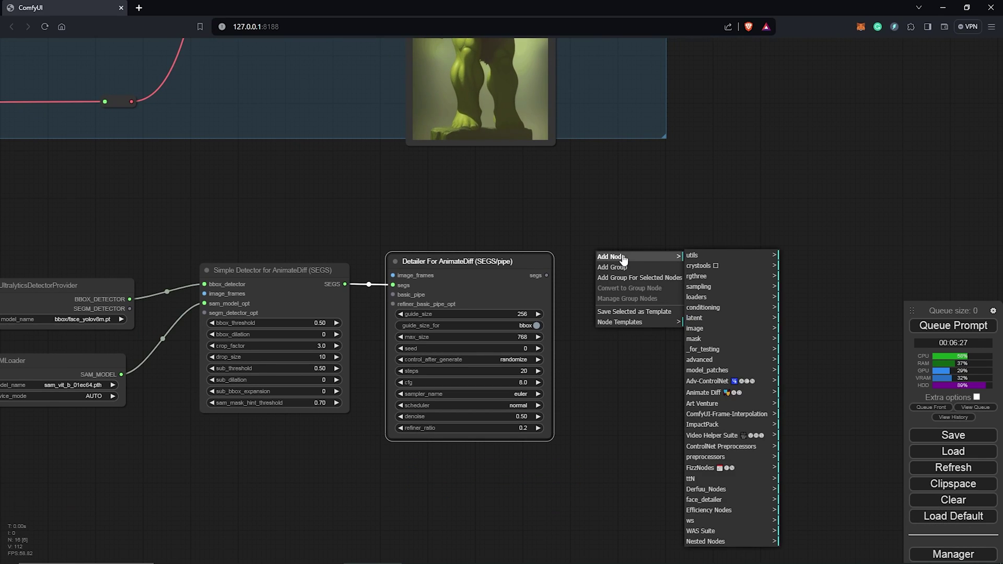
left_click(725, 425)
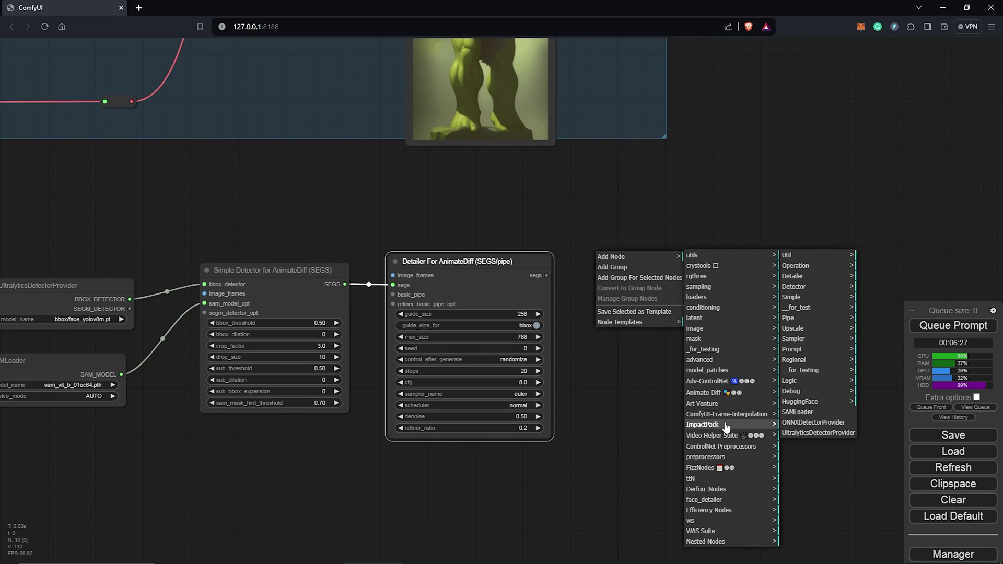
left_click(794, 279)
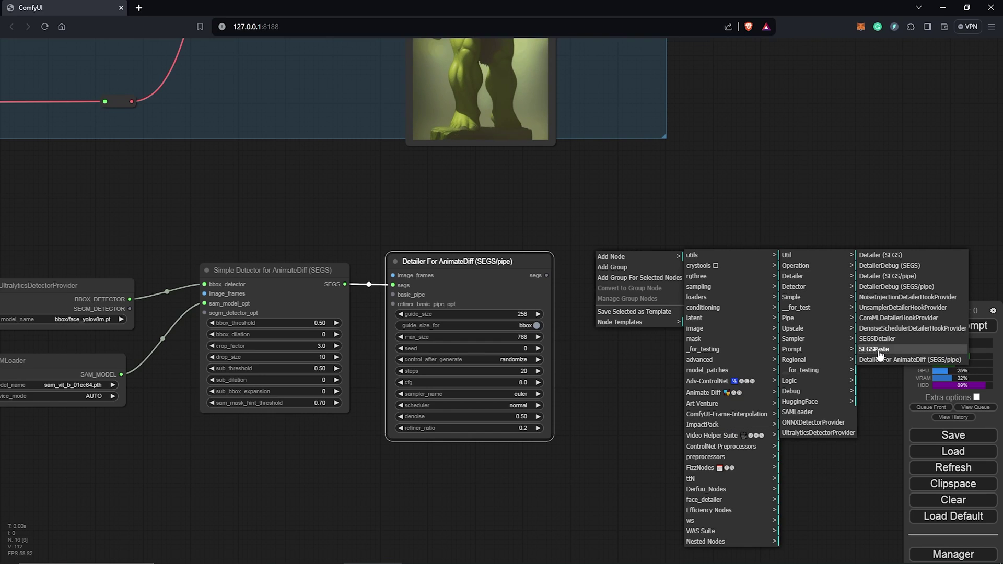
left_click(879, 350)
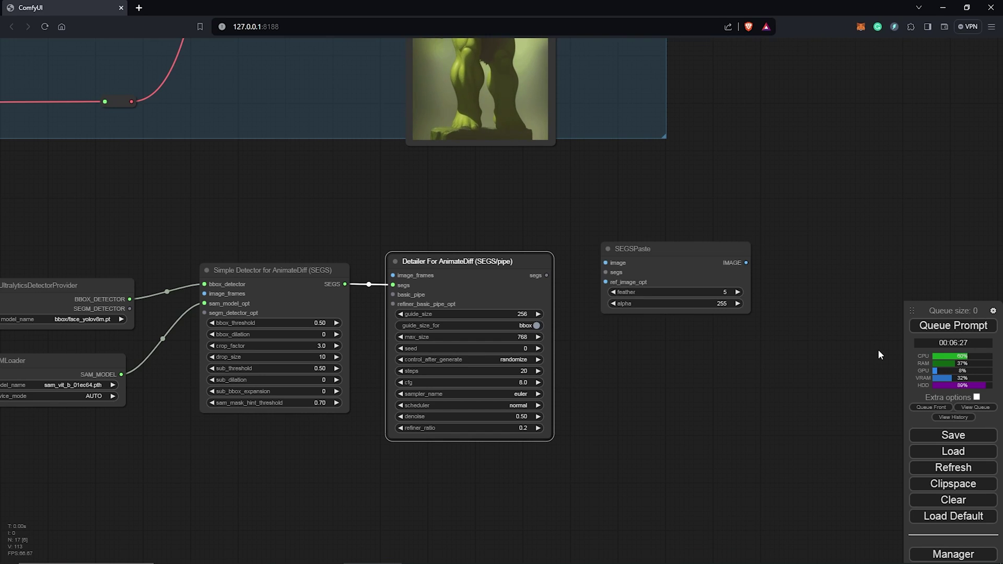
left_click_drag(547, 275, 656, 278)
Add a VHS_VideoCombine node fed by SEGSPaste's IMAGE output
scroll(652, 346, "down", 4)
left_click_drag(747, 259, 599, 348)
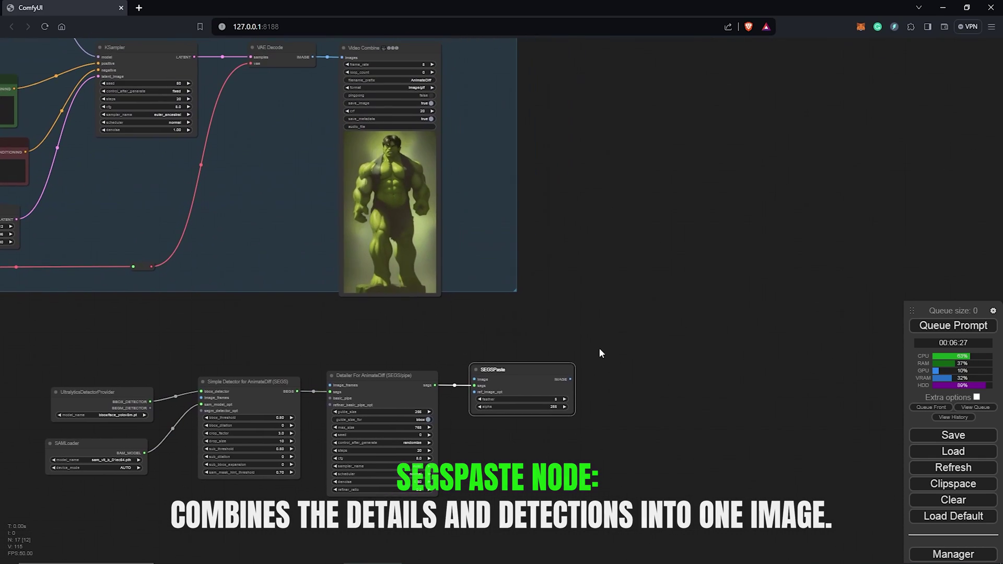
left_click_drag(569, 379, 570, 379)
left_click_drag(548, 261, 560, 271)
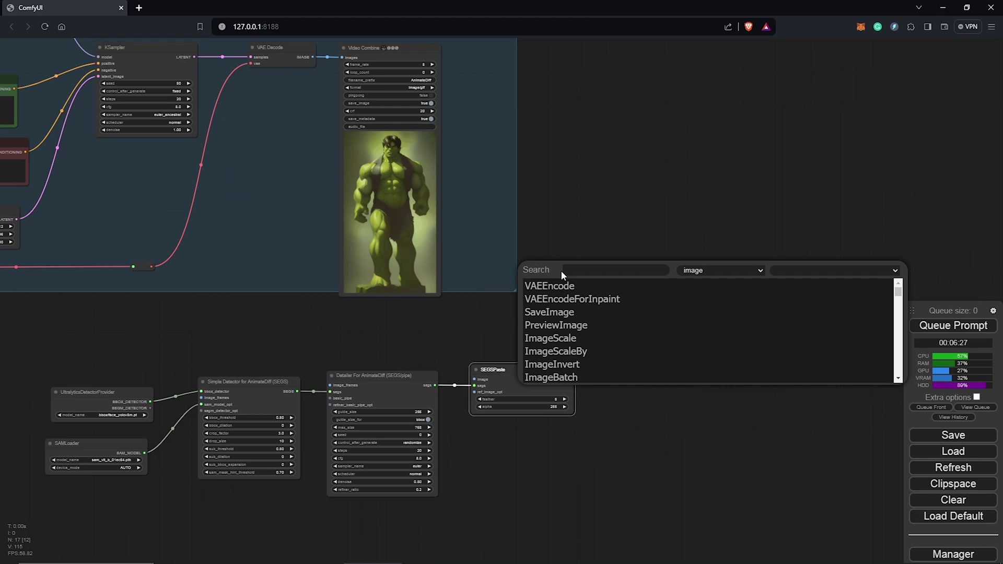
type("vhs")
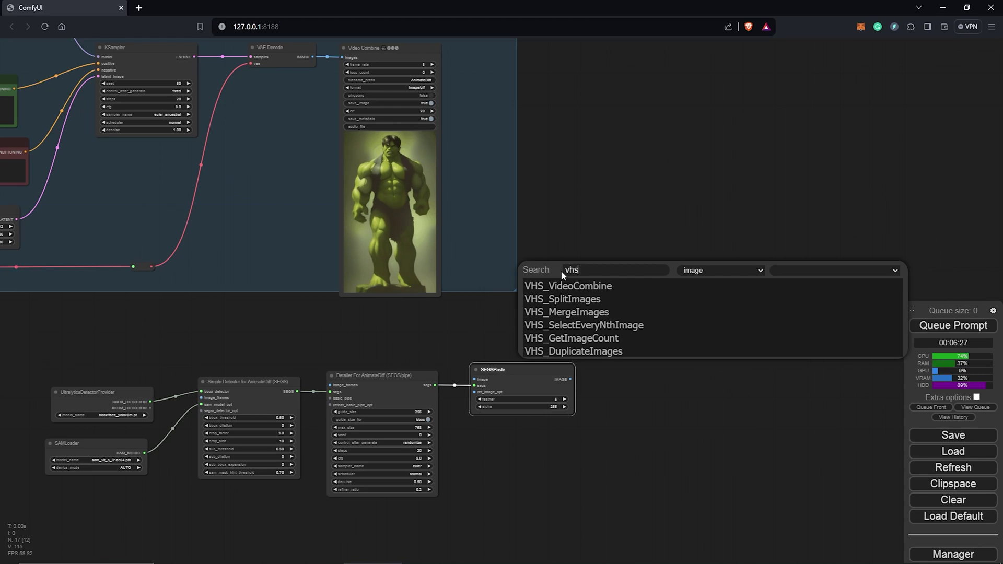
left_click(561, 286)
Narrow the Text To Video group to end after VAE Decode and place both Video Combine nodes side by side outside it
left_click_drag(588, 267, 586, 64)
left_click_drag(534, 200, 505, 272)
left_click_drag(559, 136, 652, 123)
left_click_drag(337, 120, 528, 109)
left_click_drag(487, 361, 302, 358)
left_click_drag(513, 107, 339, 102)
left_click_drag(637, 121, 460, 104)
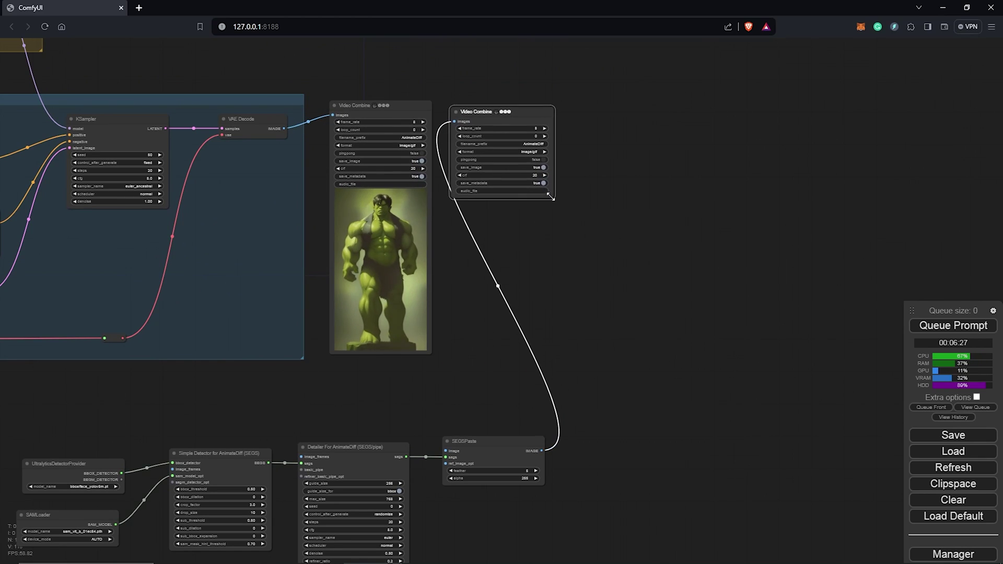
Remove the Text To Video group while keeping its nodes
left_click_drag(543, 203, 780, 170)
left_click_drag(540, 382, 603, 360)
scroll(515, 369, "down", 2)
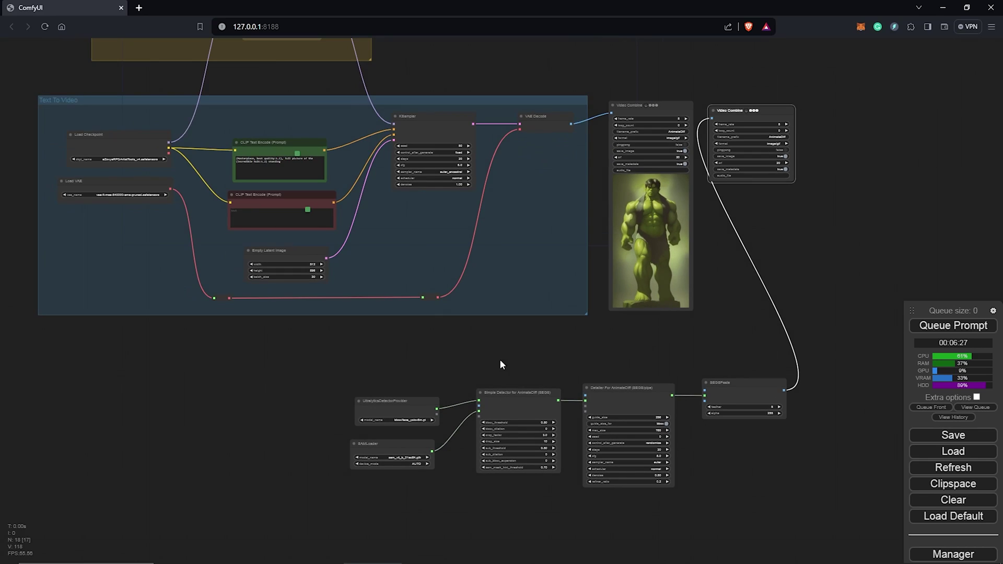
left_click_drag(399, 349, 530, 359)
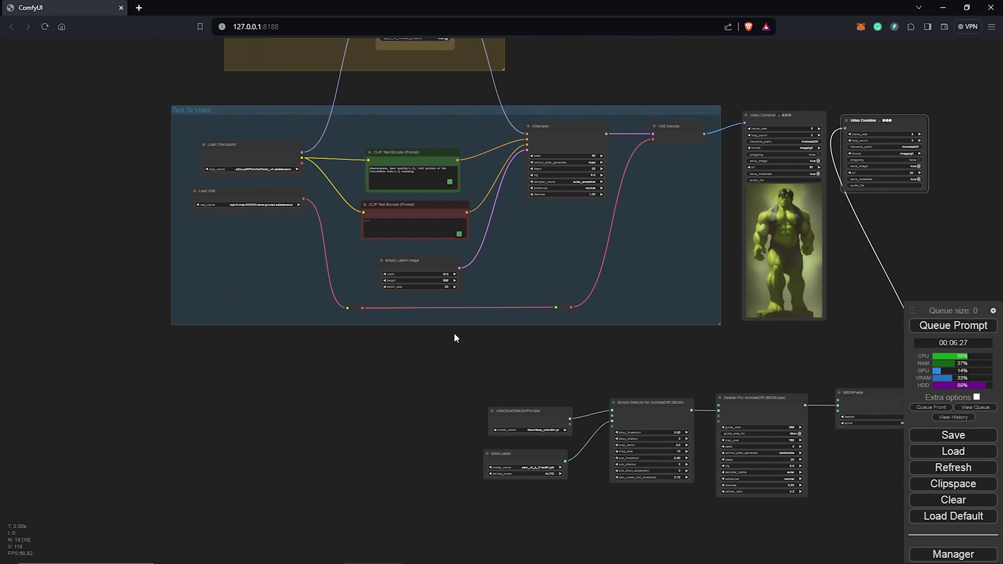
right_click(194, 110)
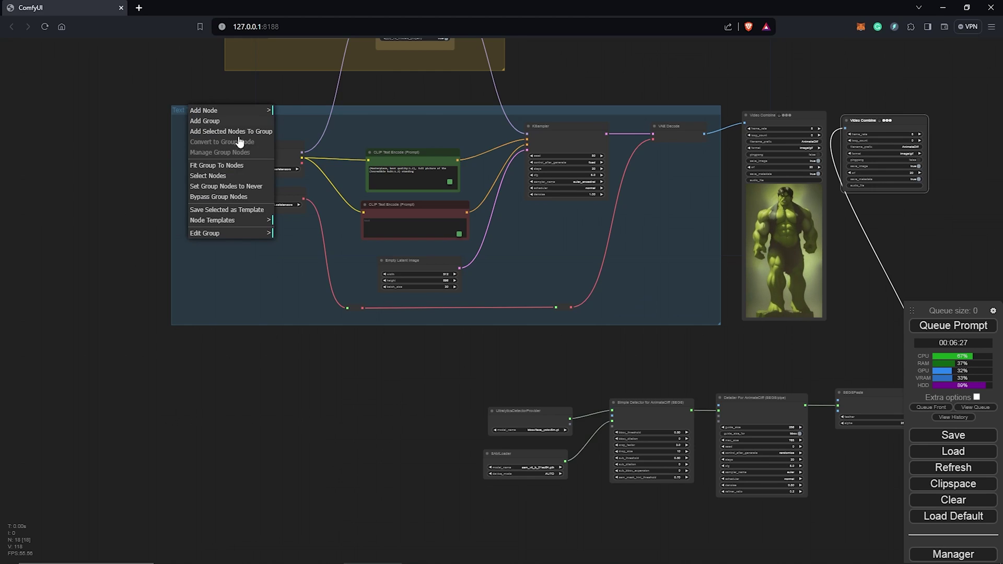
left_click(250, 234)
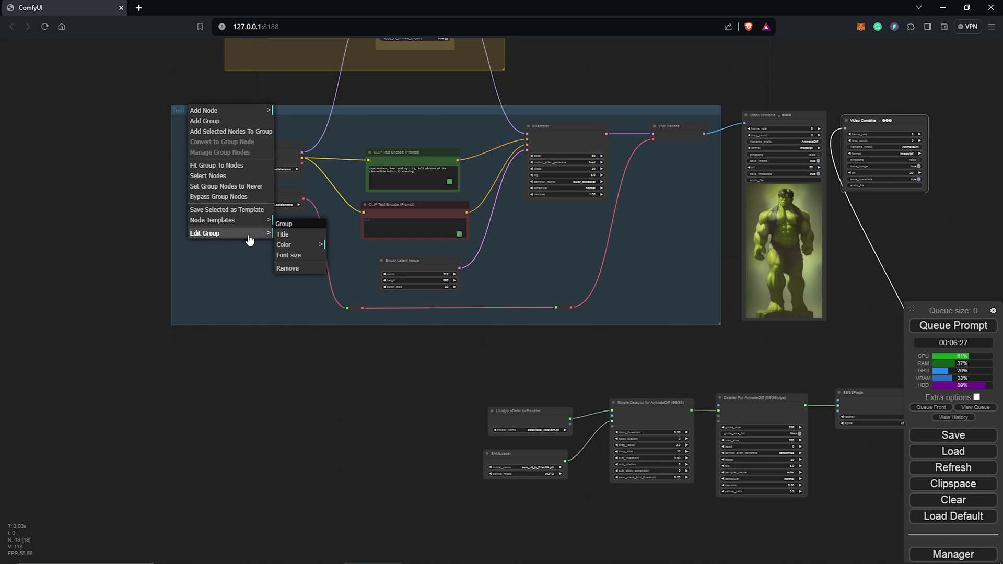
left_click(295, 265)
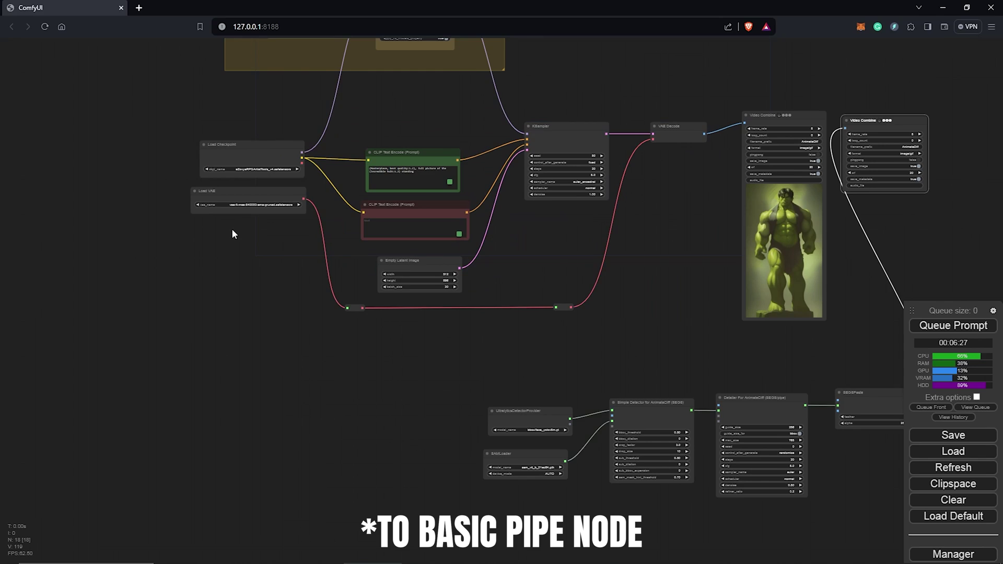
Move the Load Checkpoint, Load VAE, both prompt, Empty Latent Image and first reroute nodes together farther away from the KSampler
left_click_drag(231, 228, 250, 232)
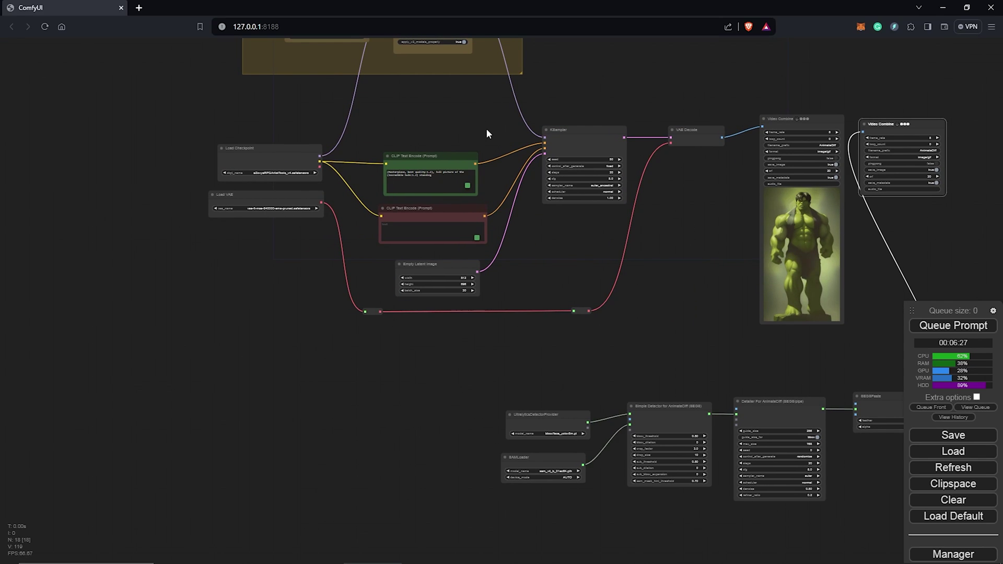
left_click_drag(483, 124, 249, 343)
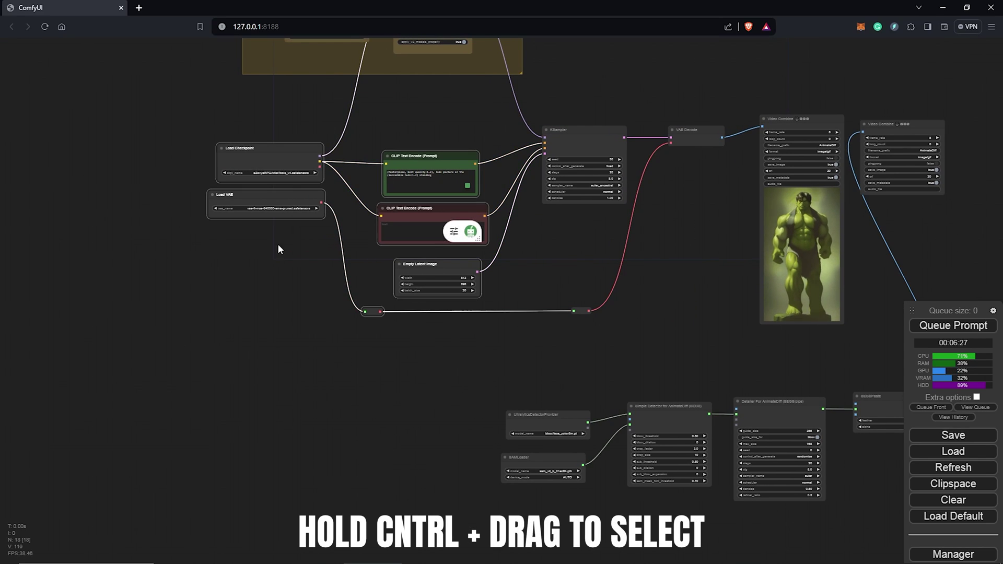
left_click_drag(280, 152, 128, 128)
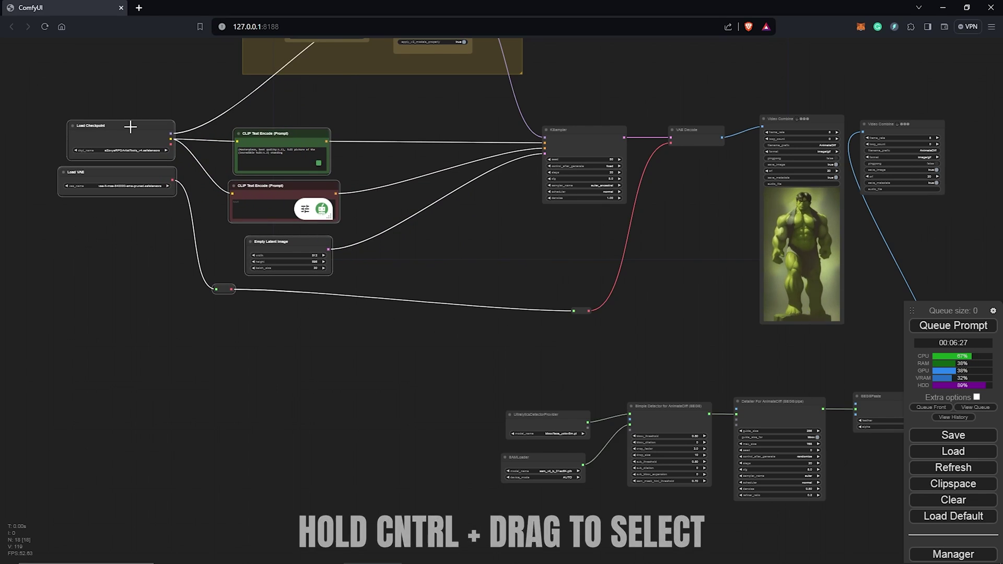
Add an ImpactPack ToBasicPipe node and place it between the CLIP Text Encode nodes and the KSampler
left_click_drag(401, 244, 458, 250)
right_click(459, 250)
left_click(483, 257)
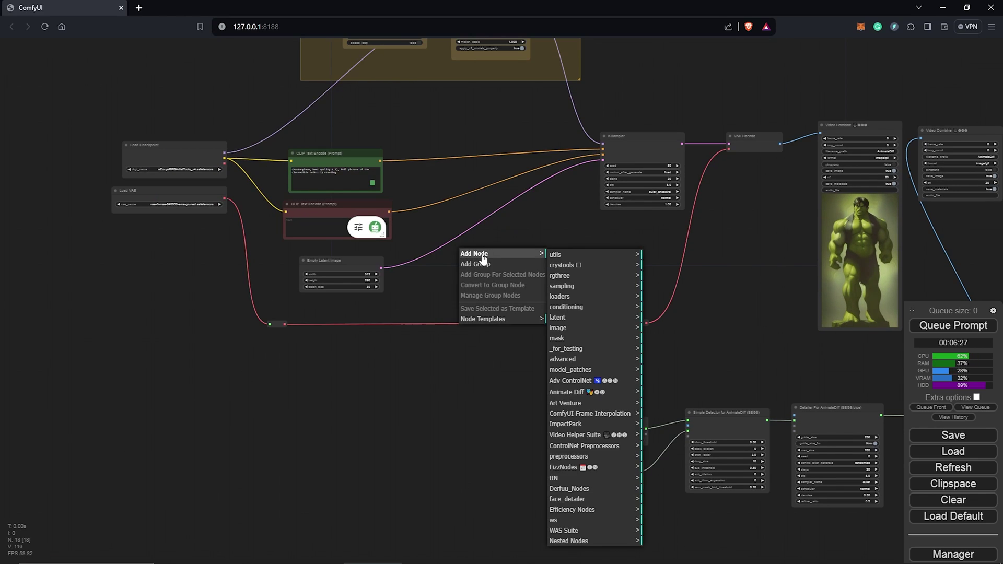
left_click(577, 425)
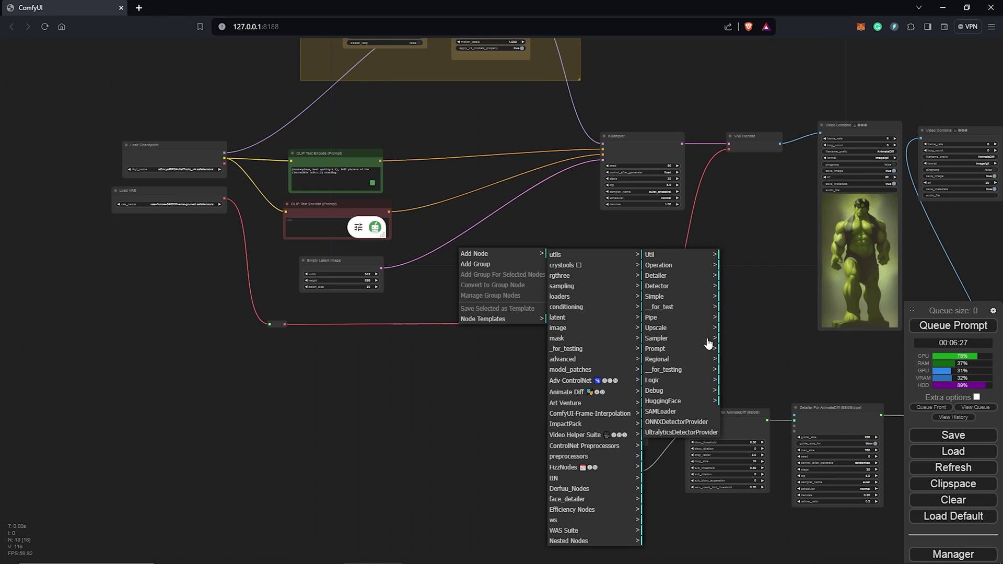
left_click(697, 319)
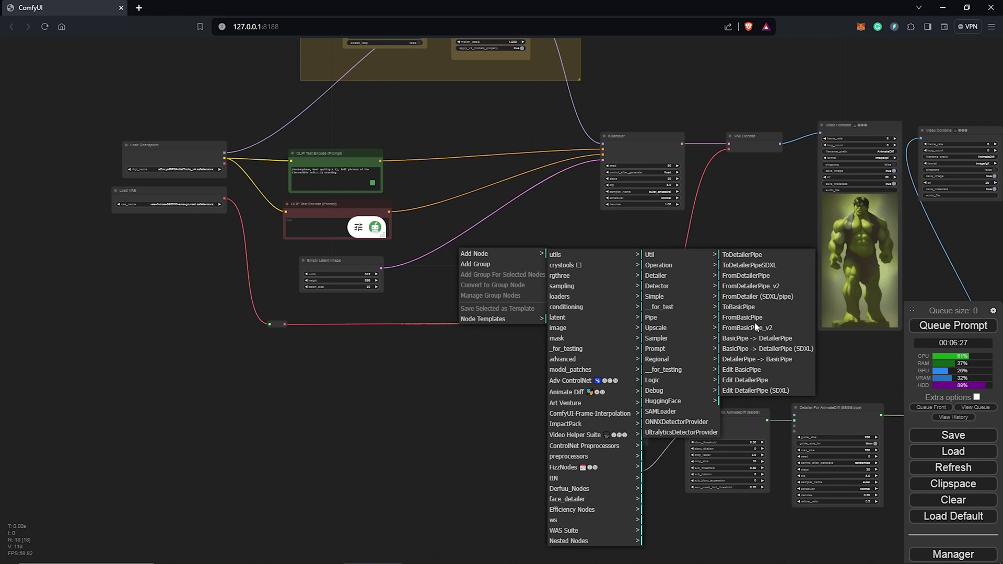
left_click(733, 307)
scroll(362, 291, "up", 5)
scroll(462, 291, "down", 4)
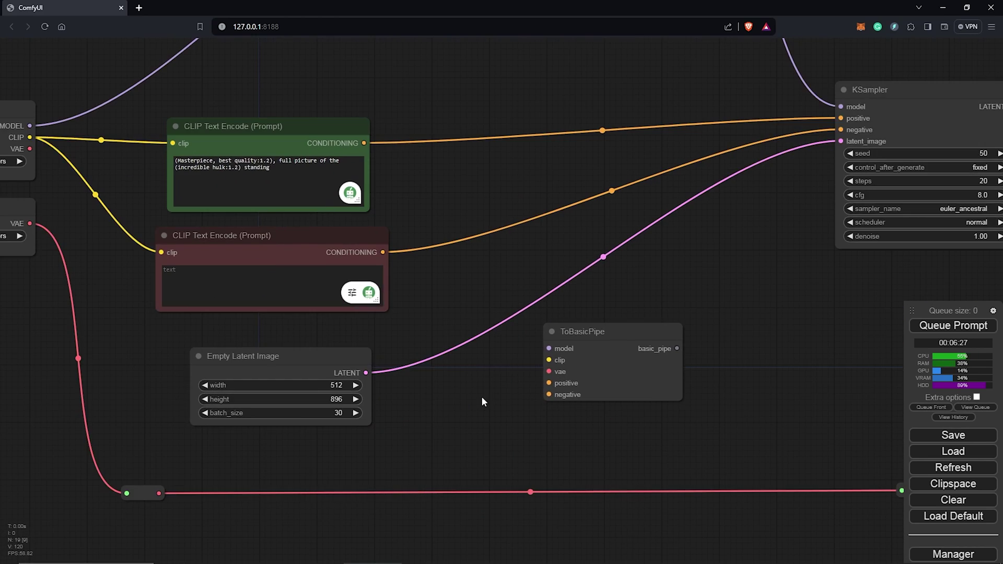
left_click_drag(627, 407, 590, 244)
left_click_drag(644, 290, 653, 306)
left_click_drag(606, 246, 606, 273)
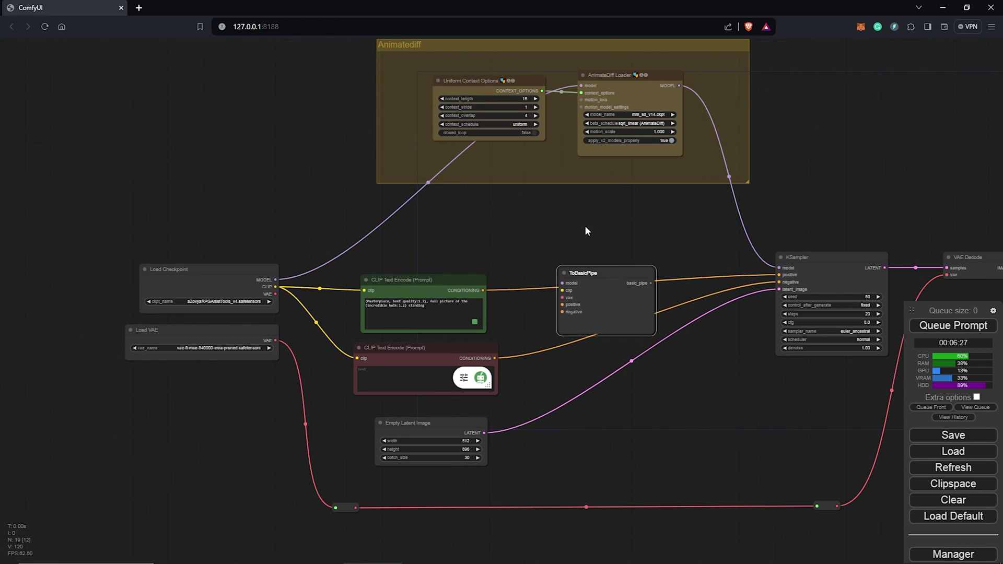
left_click_drag(584, 225, 583, 281)
Move the Animatediff group, the loader, prompt, latent and ToBasicPipe nodes, and the first VAE reroute farther from the KSampler
left_click_drag(567, 103, 342, 105)
scroll(549, 293, "up", 2)
scroll(517, 228, "down", 2)
left_click_drag(558, 293, 541, 212)
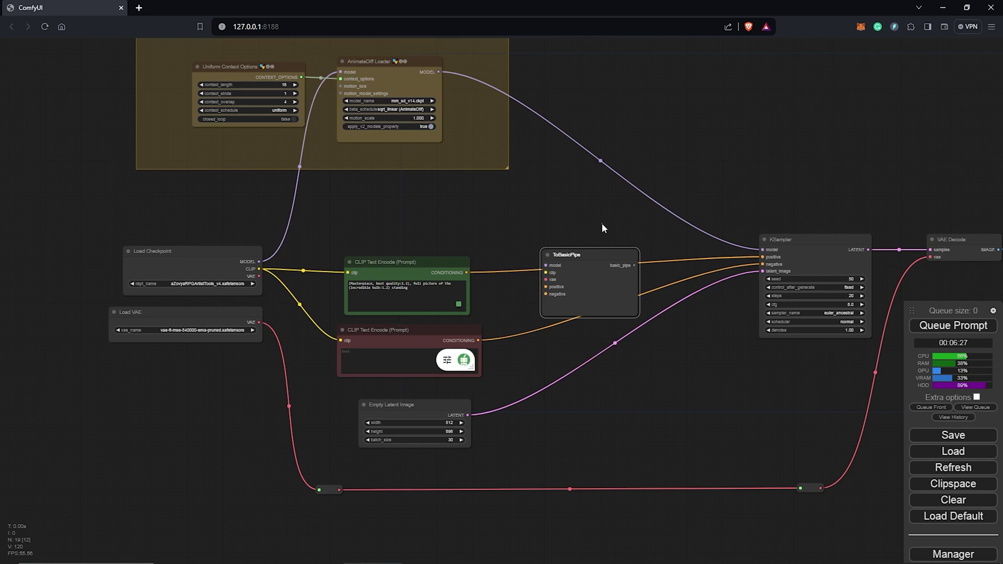
left_click_drag(601, 222, 110, 460, "ctrl")
left_click_drag(426, 258, 359, 262, "shift")
left_click_drag(329, 491, 267, 495)
left_click_drag(427, 64, 423, 64)
Disconnect the KSampler's model, positive, negative and latent_image inputs, and connect AnimateDiff Loader's MODEL output to ToBasicPipe's model input
left_click_drag(763, 250, 740, 266)
left_click(733, 249)
left_click(712, 255)
left_click(717, 259)
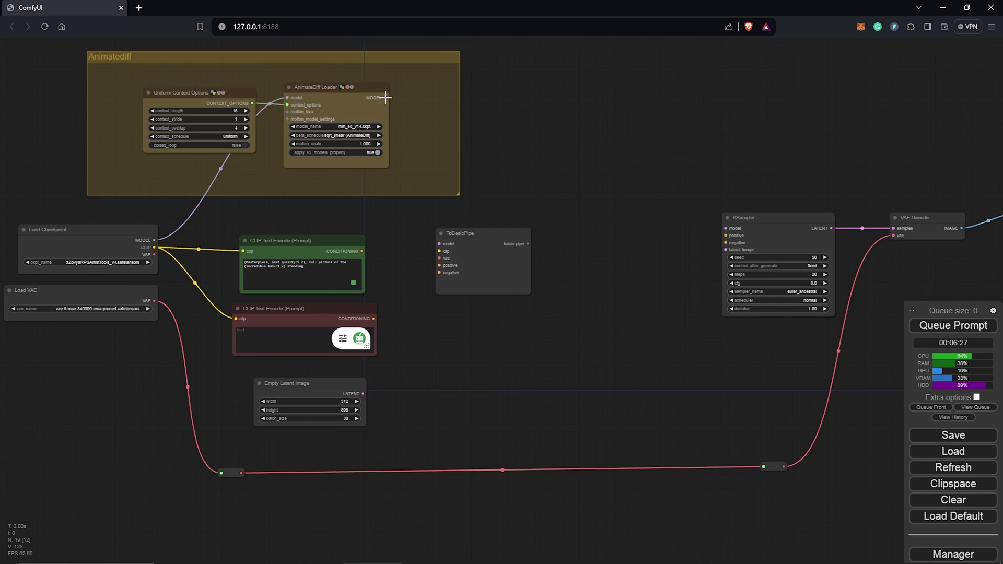
left_click_drag(385, 98, 418, 181)
left_click_drag(437, 244, 439, 244)
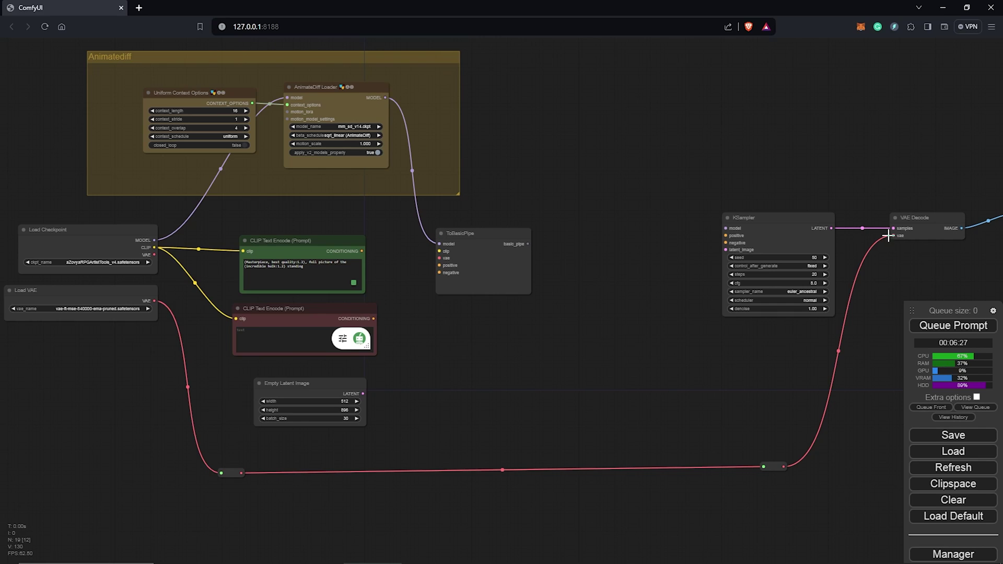
Remove both VAE reroute nodes and move the Empty Latent Image node lower
right_click(774, 467)
left_click(784, 505)
left_click_drag(309, 391, 291, 409)
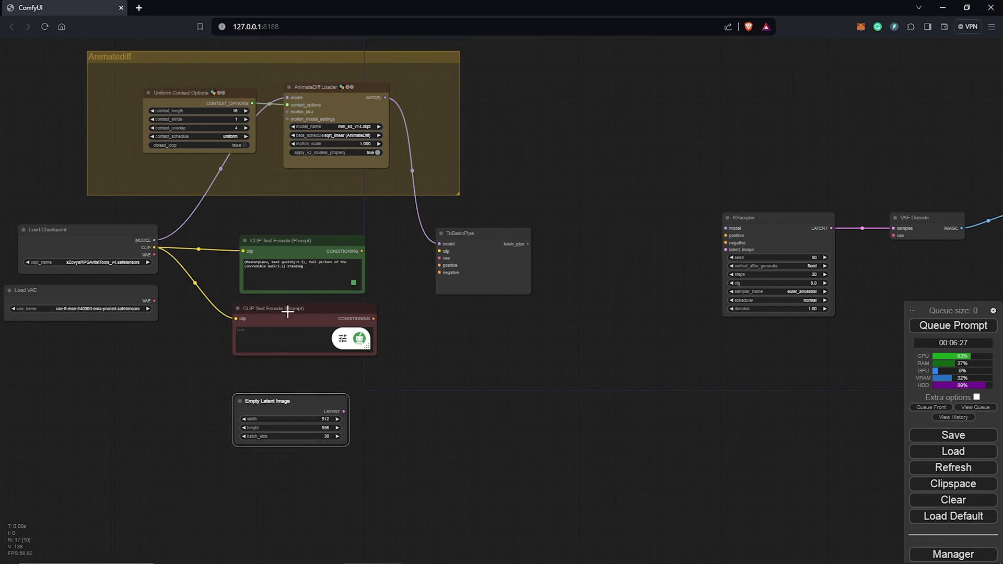
Lower both CLIP Text Encode nodes and connect Load Checkpoint's CLIP output to ToBasicPipe's clip input
left_click_drag(287, 312, 284, 336)
left_click_drag(284, 241, 279, 264)
left_click_drag(155, 247, 358, 253)
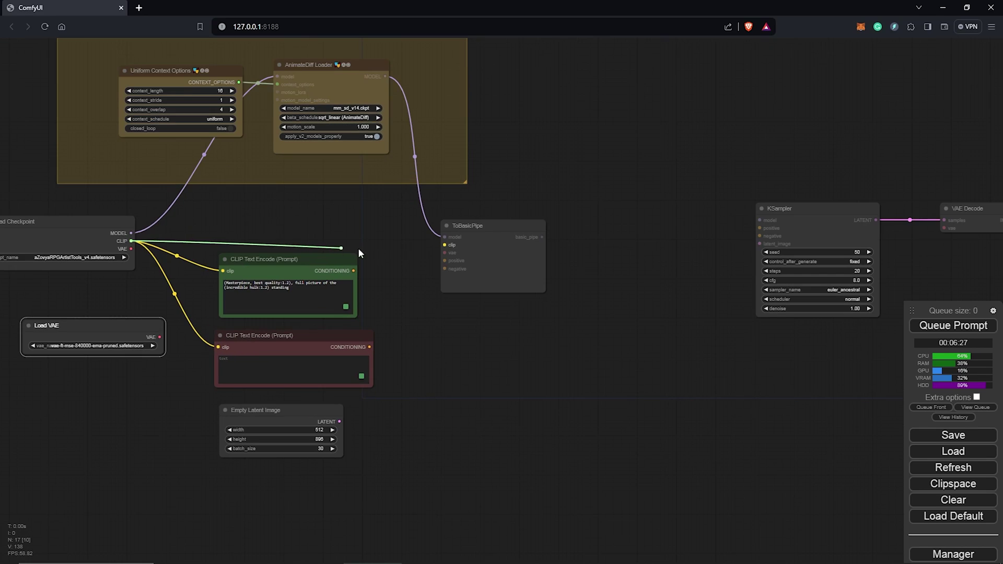
left_click_drag(442, 246, 444, 245)
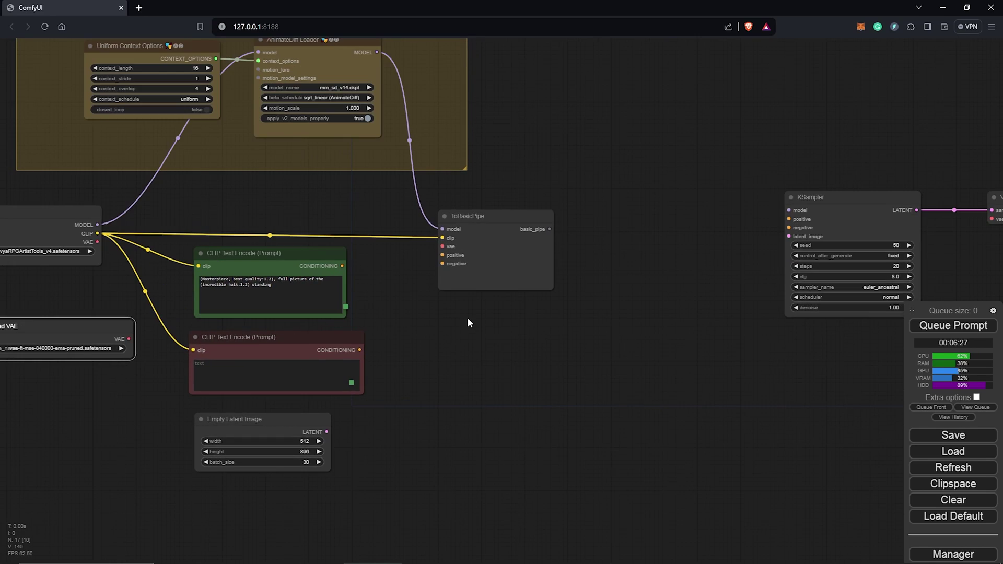
Place Load VAE below the negative prompt with Empty Latent Image beside it, and align both prompt nodes, narrowing the negative one
scroll(467, 320, "up", 1)
left_click_drag(239, 421, 439, 414)
left_click_drag(85, 332, 287, 425)
left_click(278, 342)
left_click_drag(277, 342, 269, 341)
left_click_drag(269, 259, 257, 259)
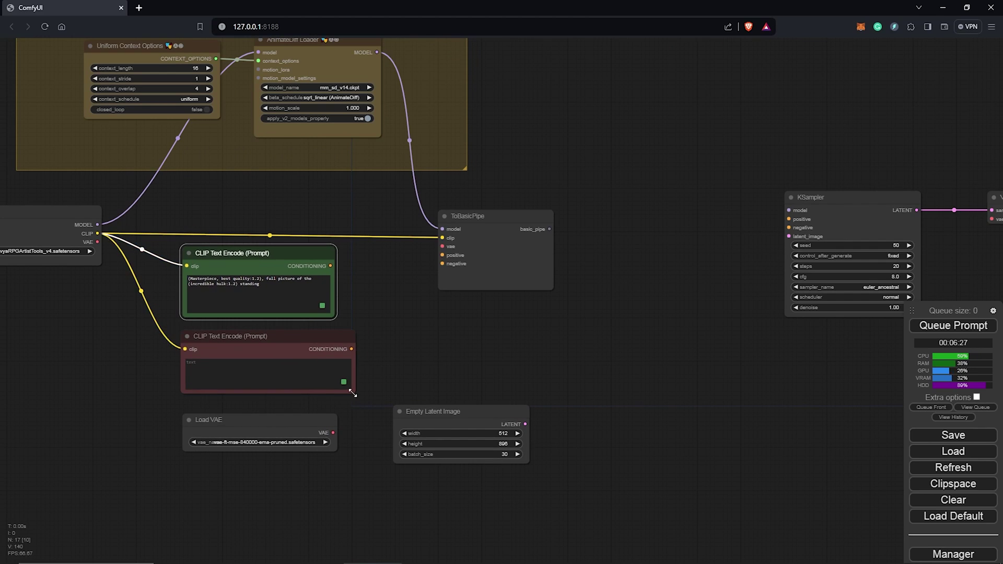
left_click_drag(352, 393, 334, 389)
left_click_drag(314, 420, 313, 412)
Connect Load VAE and the positive and negative prompt outputs to ToBasicPipe's vae, positive and negative inputs
left_click_drag(333, 424, 339, 412)
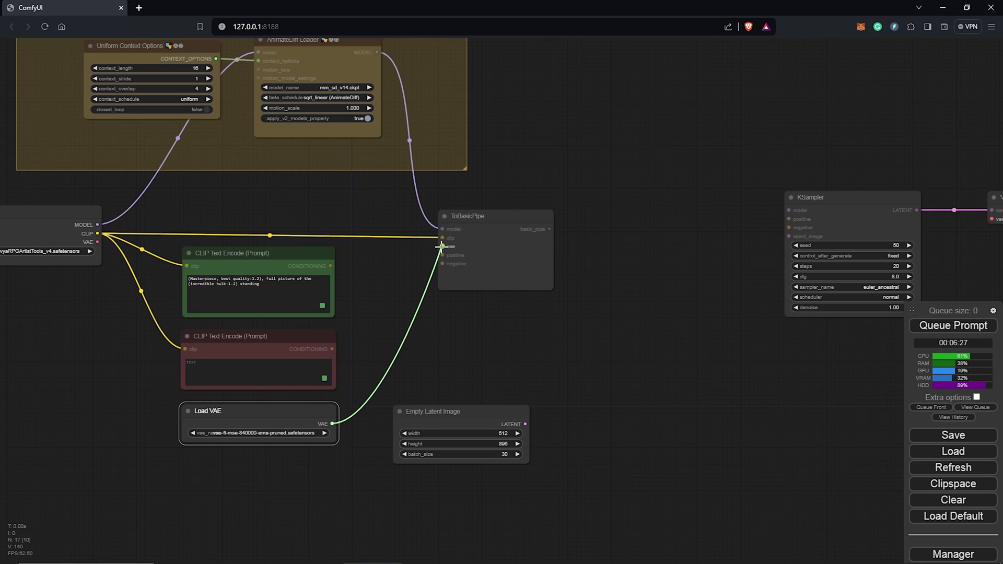
left_click_drag(442, 246, 442, 247)
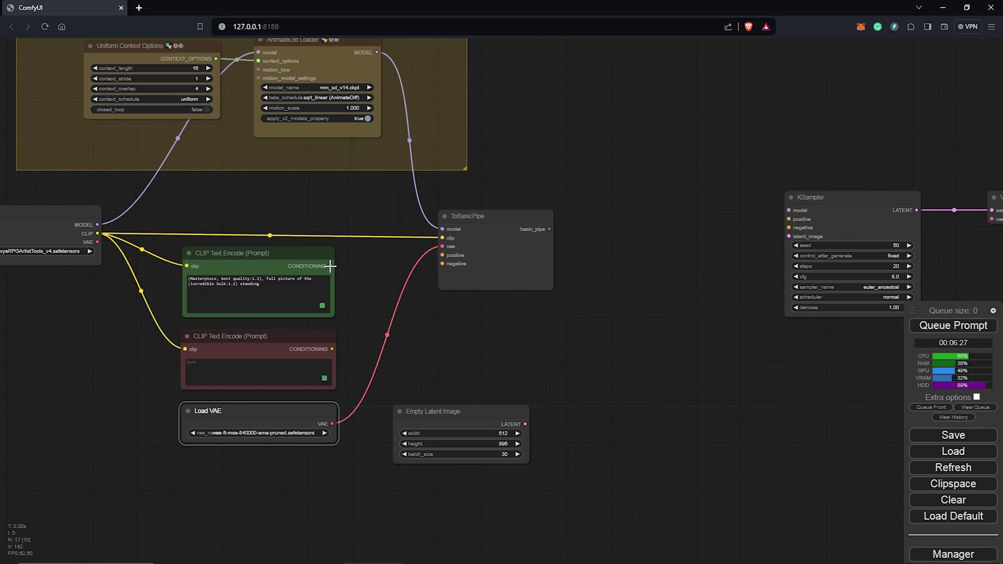
left_click_drag(349, 267, 438, 262)
left_click_drag(390, 313, 446, 285)
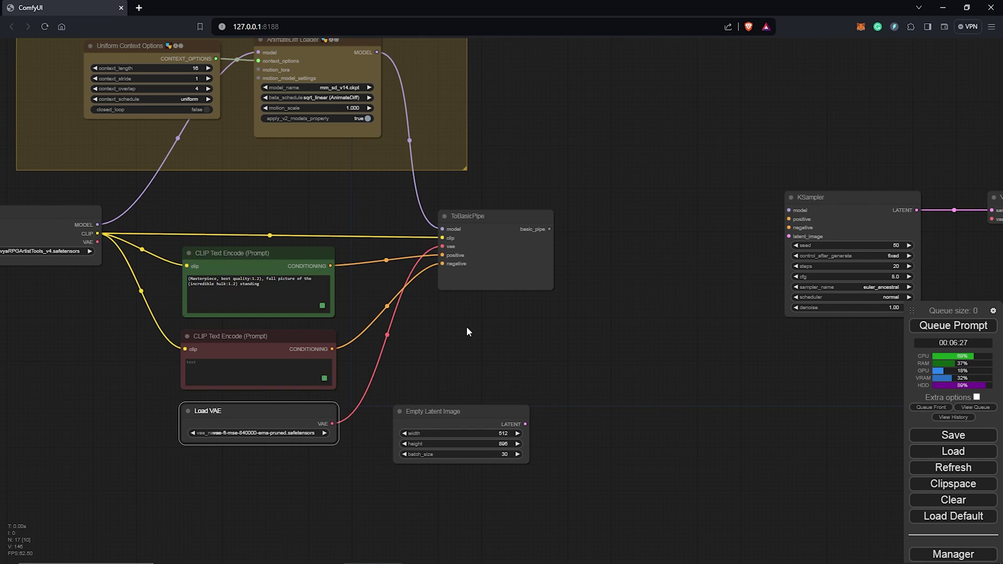
Add an ImpactPack FromBasicPipe node between ToBasicPipe and the KSampler
scroll(466, 328, "down", 1)
left_click_drag(605, 228, 452, 236)
right_click(452, 236)
left_click(462, 238)
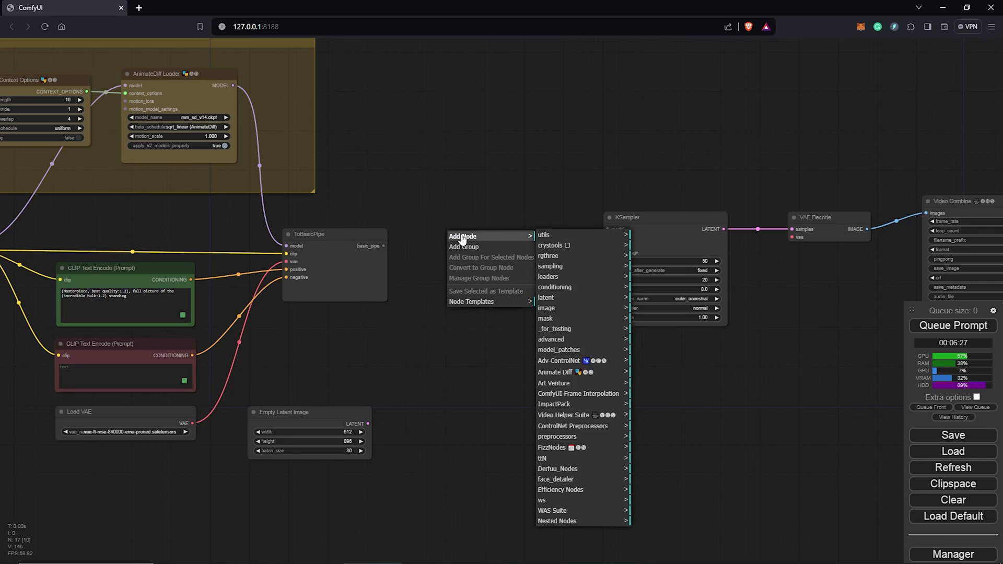
left_click(555, 405)
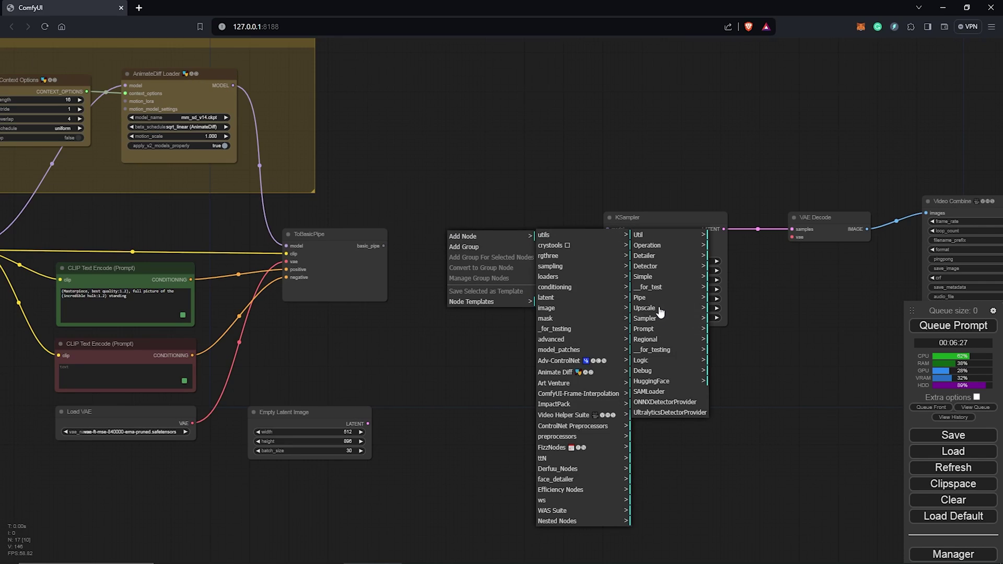
left_click(655, 302)
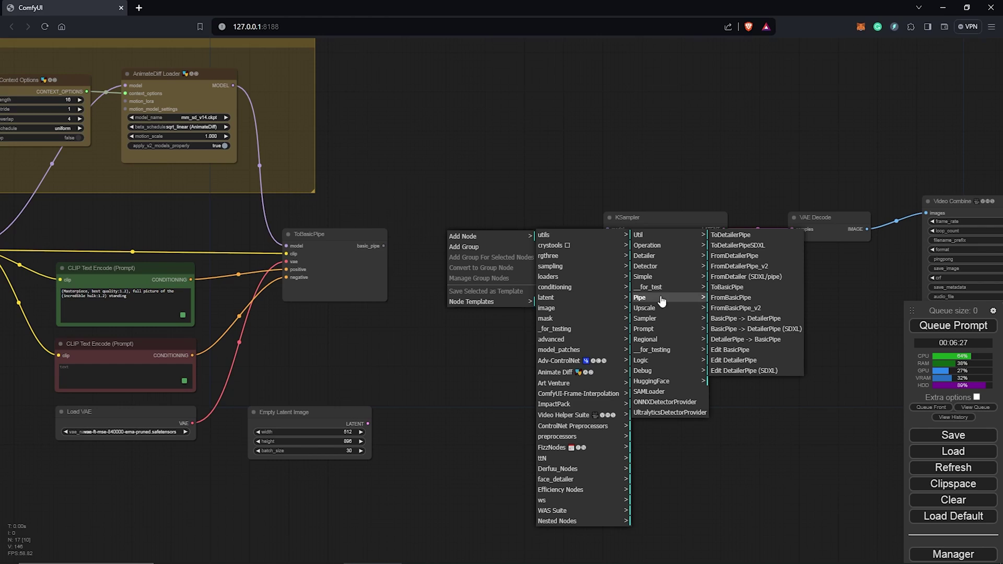
left_click(746, 301)
Connect ToBasicPipe's basic_pipe output to FromBasicPipe and align FromBasicPipe with ToBasicPipe
left_click_drag(385, 243, 384, 246)
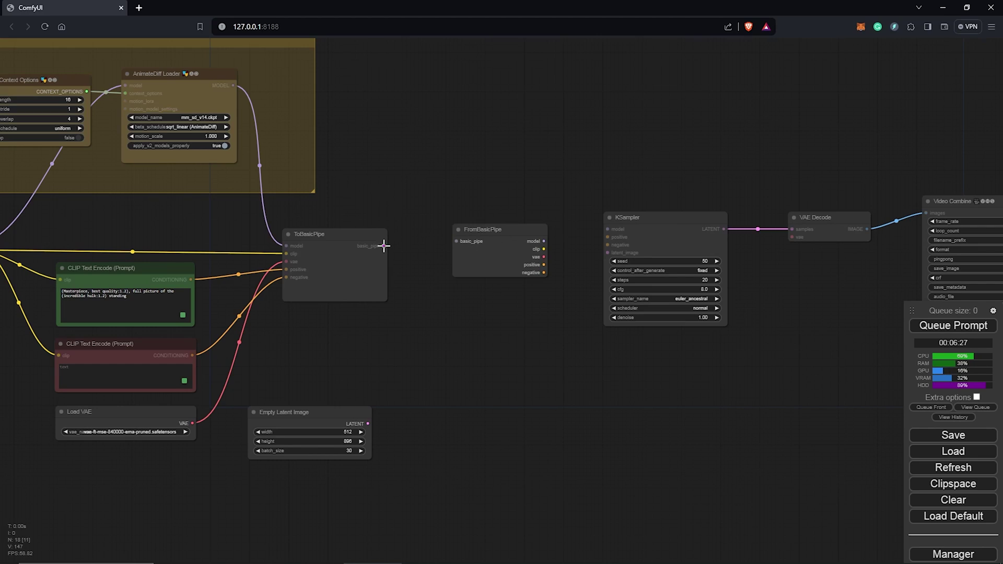
left_click_drag(457, 242, 458, 242)
left_click(490, 232)
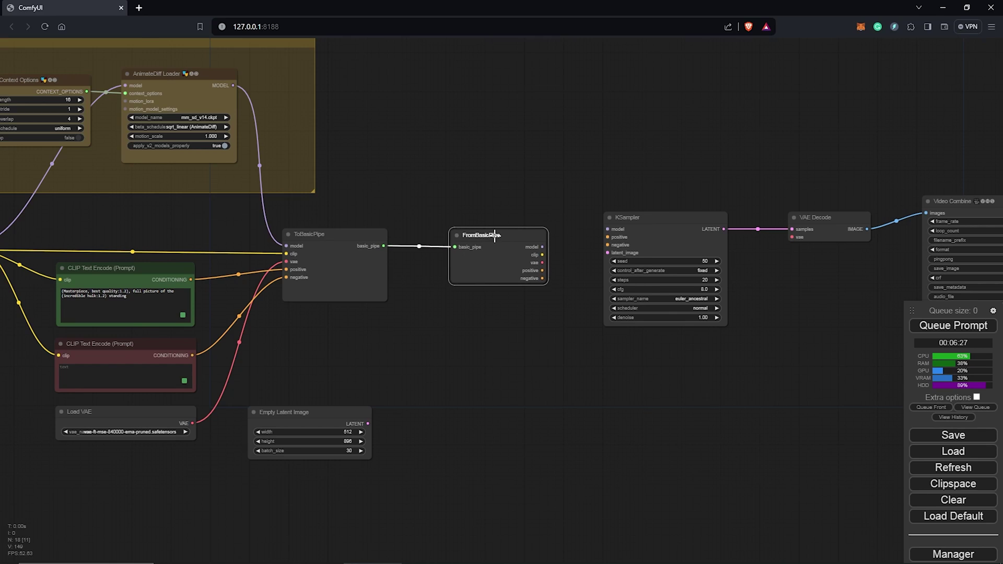
Connect FromBasicPipe's model, positive and negative outputs to the KSampler, and feed its latent_image from Empty Latent Image, placed below FromBasicPipe
scroll(553, 242, "up", 3)
left_click_drag(620, 217, 620, 217)
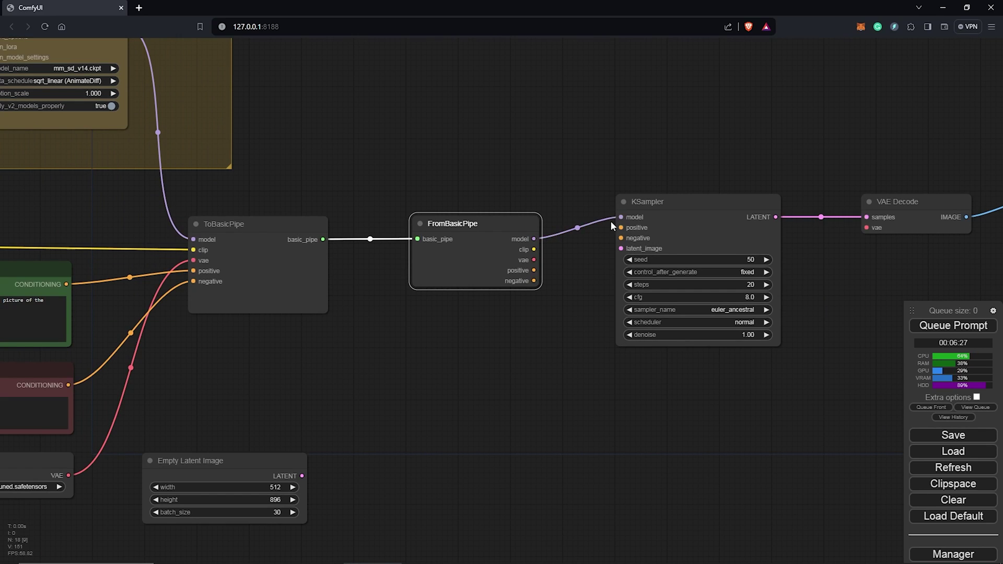
left_click_drag(533, 270, 621, 227)
left_click_drag(534, 281, 617, 242)
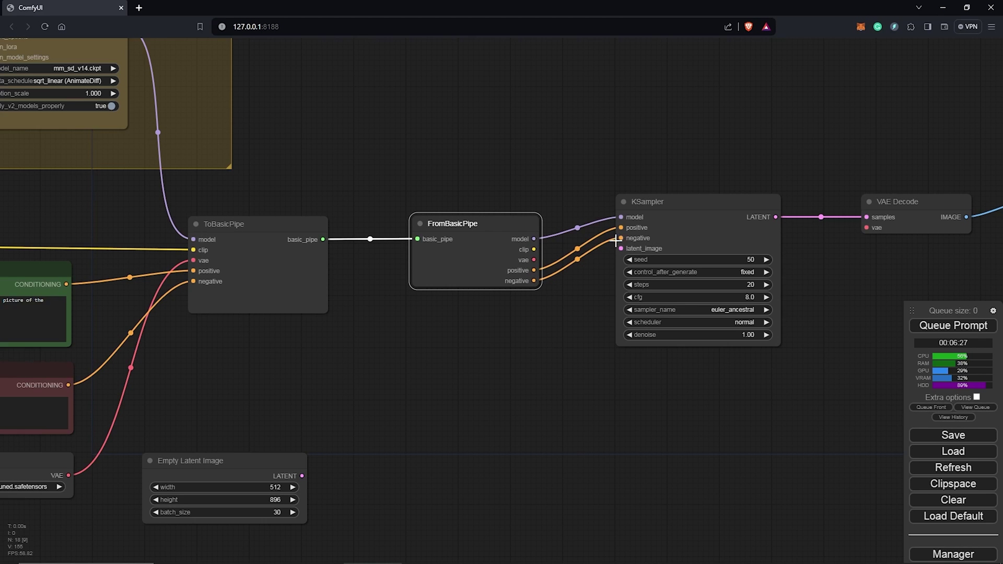
left_click_drag(241, 465, 490, 322)
left_click_drag(553, 333, 618, 248)
Route FromBasicPipe's vae output through a new reroute node above the KSampler to VAE Decode's vae input
left_click_drag(534, 260, 533, 260)
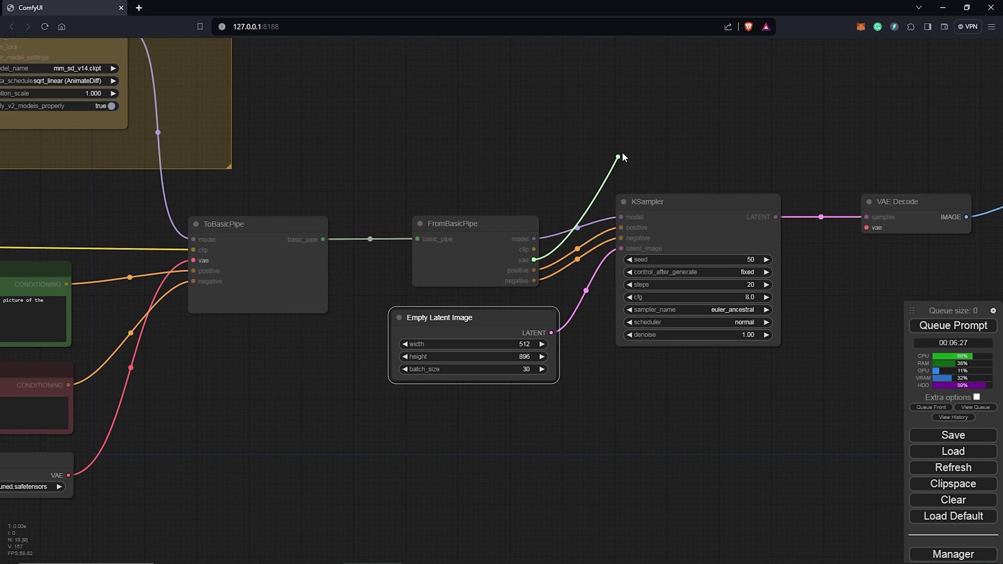
left_click_drag(622, 154, 718, 157)
left_click(638, 179)
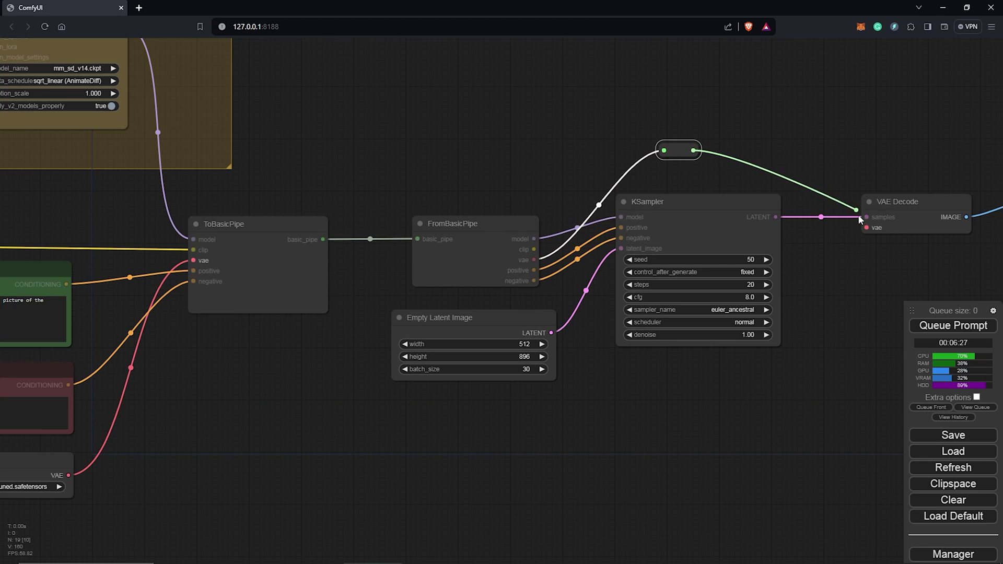
left_click_drag(865, 228, 866, 227)
Move the Animatediff group slightly up and add a group titled "Text To Video" spanning the nodes from Load Checkpoint to VAE Decode
scroll(562, 372, "down", 7)
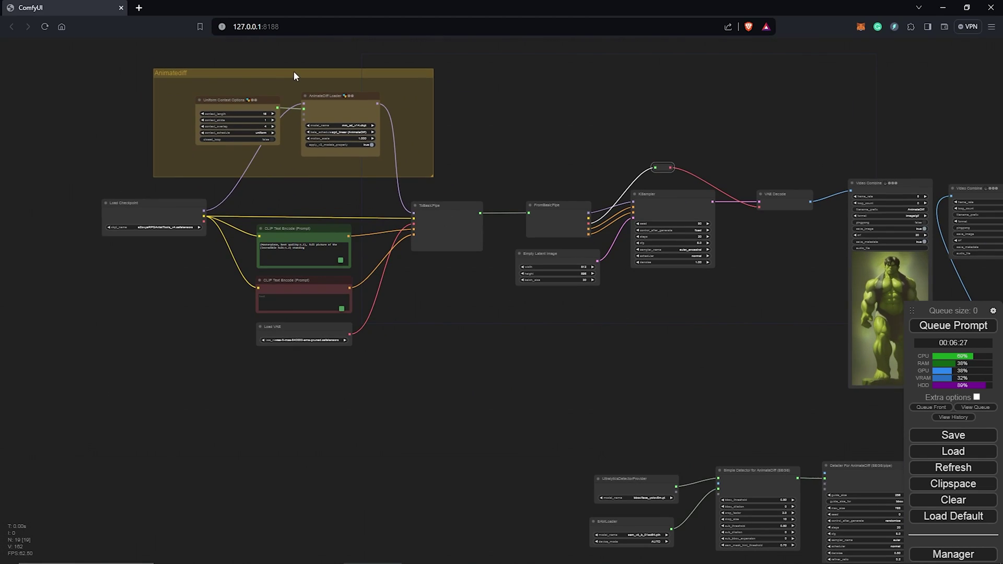
left_click_drag(294, 72, 294, 64)
right_click(69, 178)
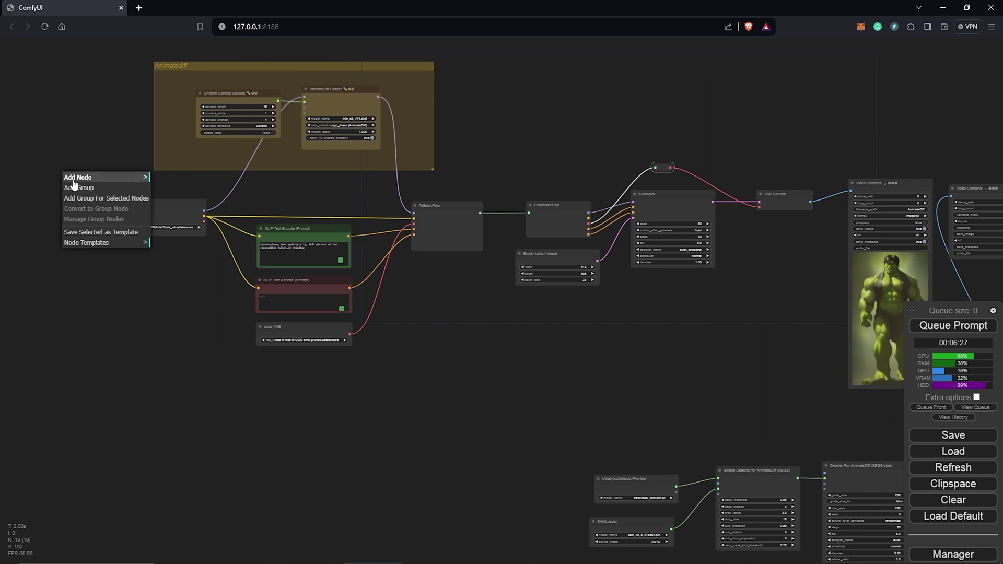
left_click(79, 188)
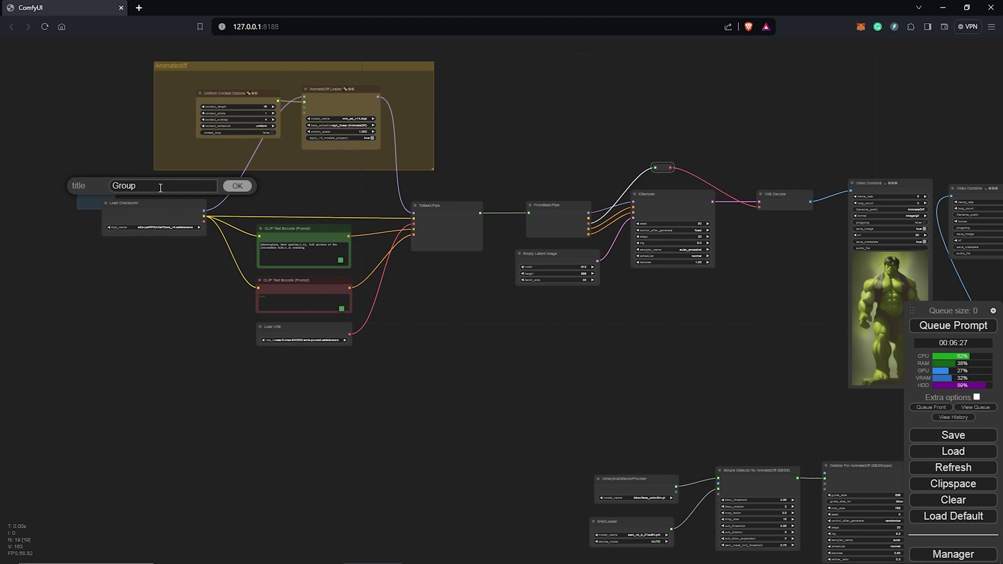
type("Text To Video")
left_click(235, 186)
left_click_drag(131, 203, 828, 390)
Shift the Load Checkpoint, FromBasicPipe, KSampler, Empty Latent Image and VAE Decode nodes lower inside the Text To Video group
left_click_drag(167, 227, 165, 206)
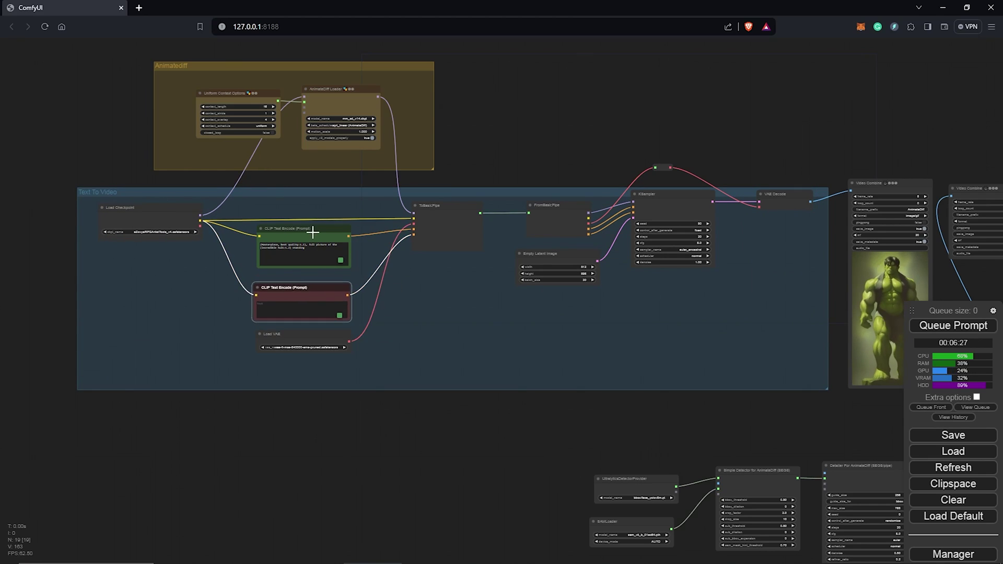
left_click(559, 205)
left_click(664, 194, "shift")
left_click(558, 254, "shift")
left_click_drag(781, 194, 781, 224)
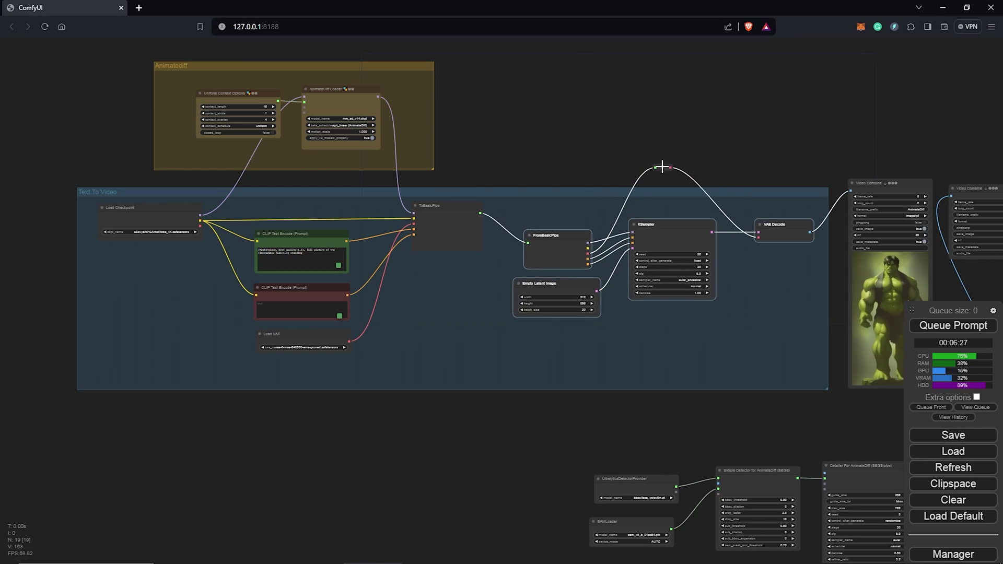
Run the VAE link below the KSampler through two reroute nodes to VAE Decode, and move Empty Latent Image closer to FromBasicPipe
left_click_drag(663, 167, 659, 203)
left_click(456, 203)
left_click_drag(480, 164, 670, 207)
left_click_drag(553, 261, 658, 263)
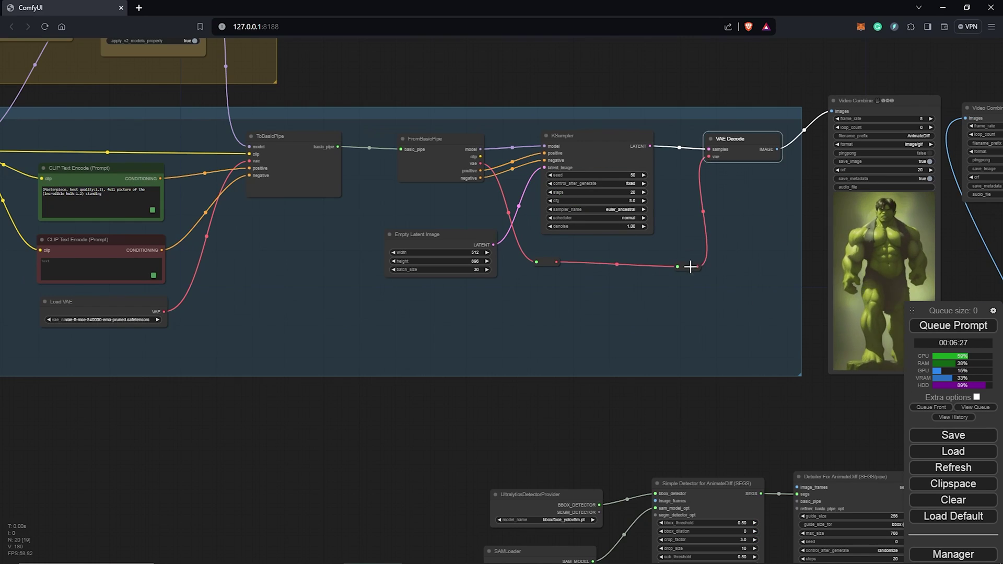
left_click_drag(690, 265, 664, 264)
left_click_drag(464, 241, 453, 212)
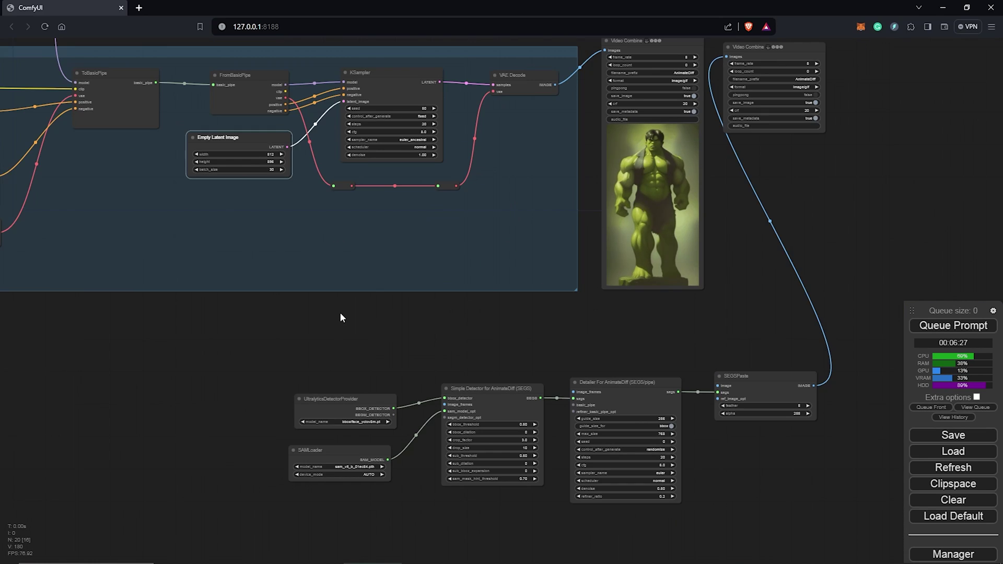
Route ToBasicPipe's basic_pipe output through two new reroute nodes to the Detailer For AnimateDiff node's basic_pipe input
left_click_drag(340, 317, 405, 309)
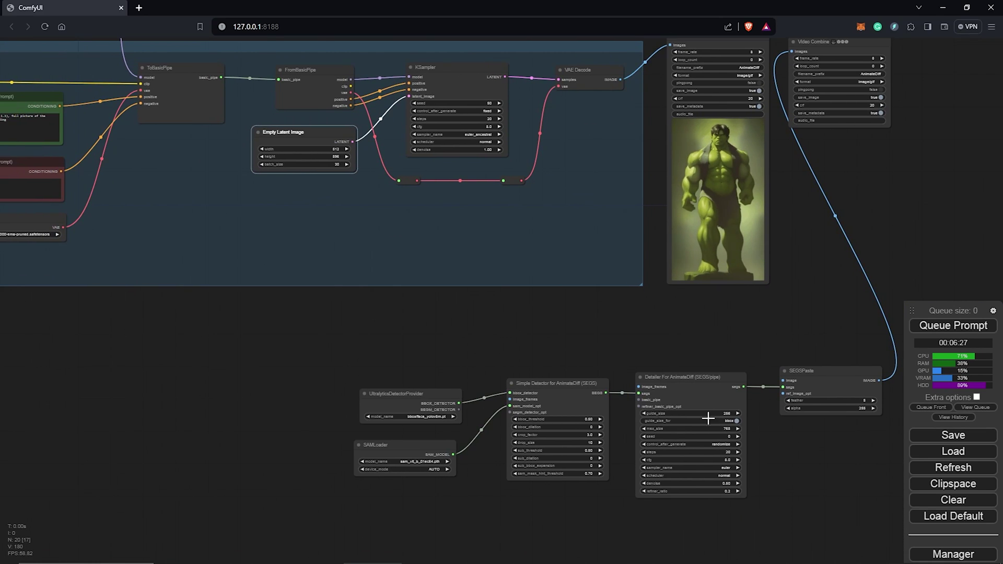
scroll(669, 401, "up", 6)
scroll(643, 305, "down", 2)
left_click_drag(618, 377, 572, 266)
left_click(583, 294)
scroll(665, 298, "down", 3)
left_click_drag(665, 298, 758, 360)
left_click_drag(679, 335, 279, 336)
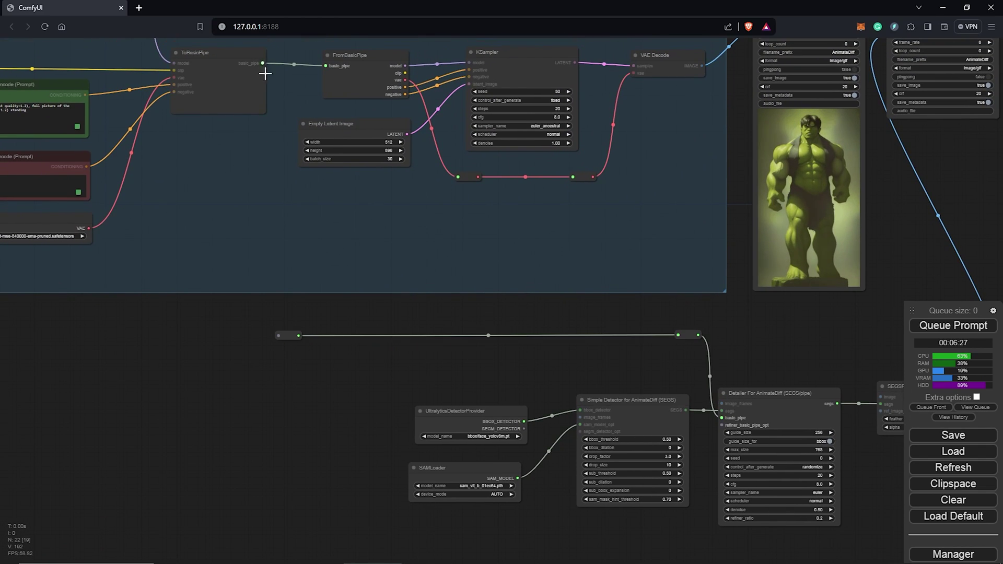
left_click_drag(274, 298, 279, 335)
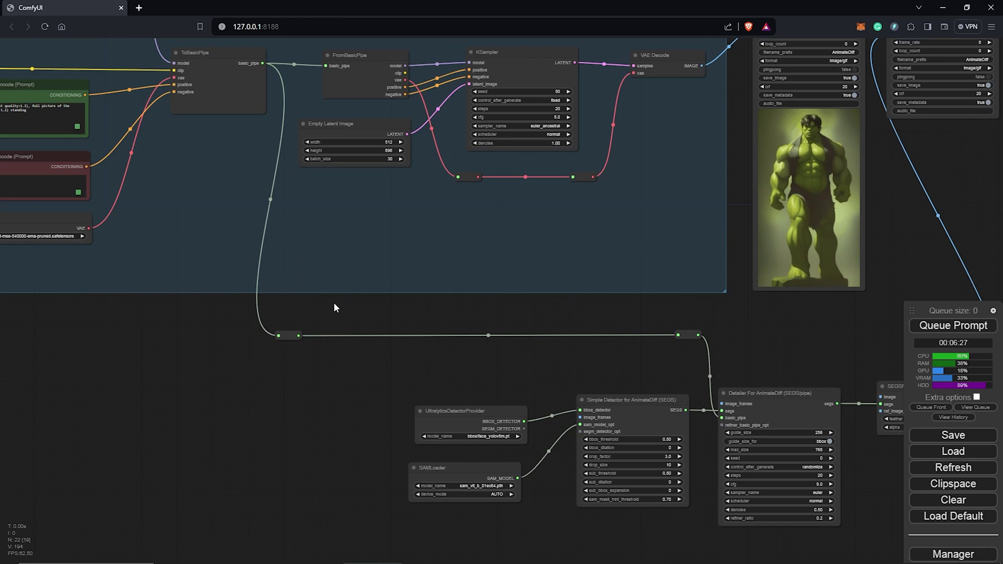
Branch VAE Decode's IMAGE output to a new reroute node above the Detailer For AnimateDiff node
left_click_drag(773, 324, 592, 316)
left_click_drag(521, 58, 554, 320)
left_click(564, 356)
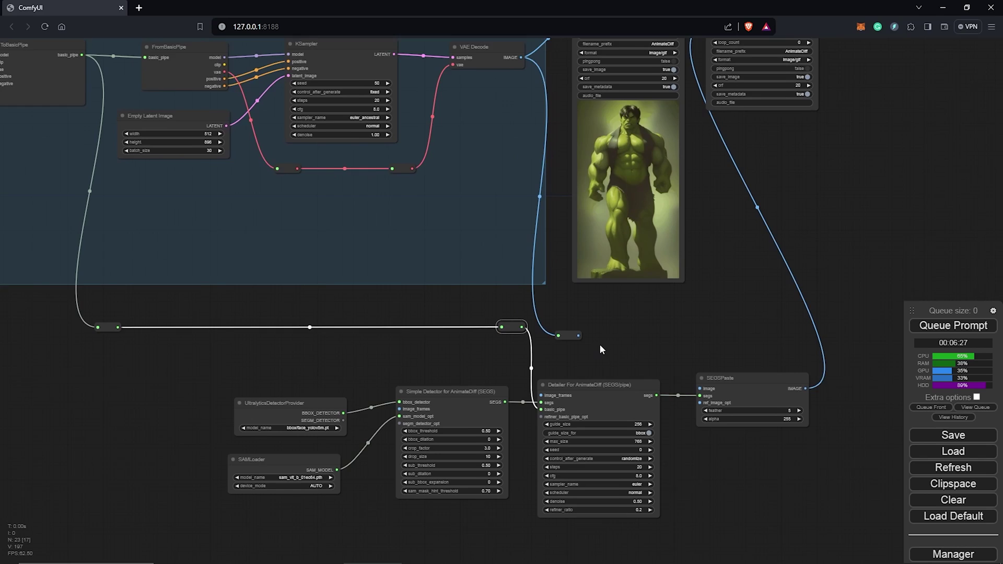
Connect the image reroute to SEGSPaste's image input and to image_frames on the Detailer and Simple Detector nodes
left_click_drag(600, 344, 596, 306)
left_click_drag(607, 258, 603, 314)
left_click_drag(486, 186, 701, 280)
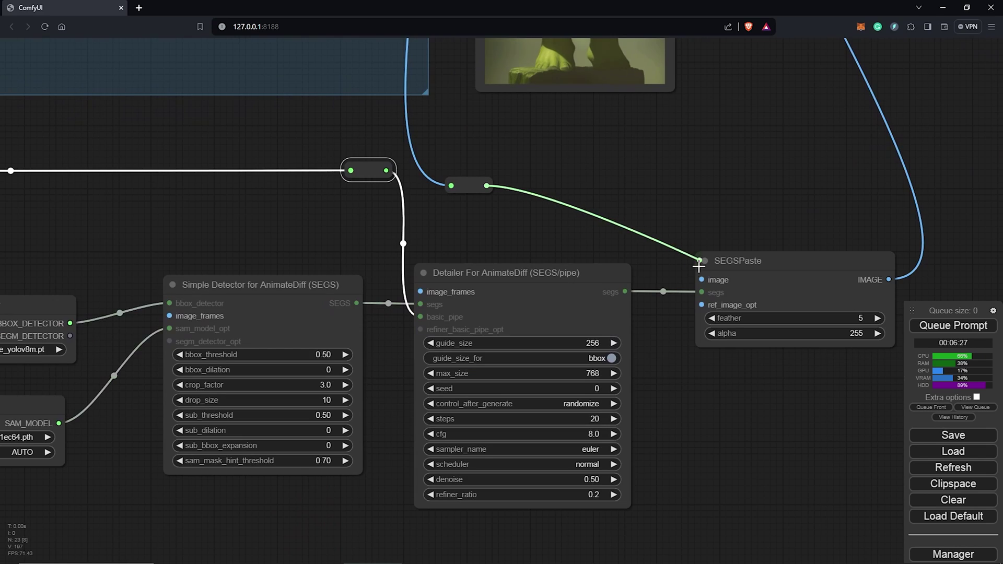
left_click_drag(582, 249, 664, 246)
left_click_drag(569, 184, 563, 191)
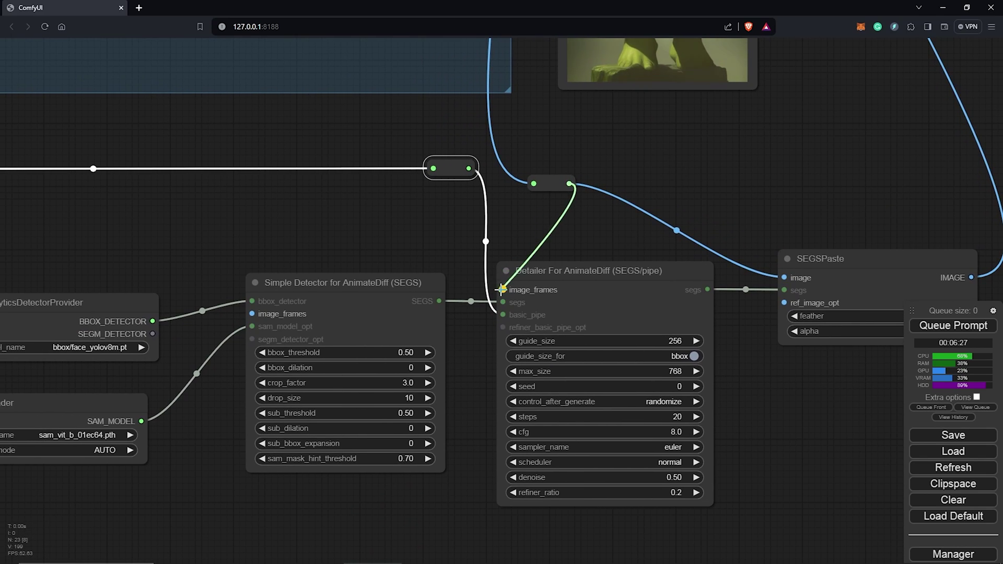
left_click_drag(501, 289, 502, 290)
left_click_drag(447, 244, 530, 235)
mouse_move(634, 266)
left_mouse_down()
mouse_move(639, 292)
mouse_move(635, 266)
left_mouse_up()
left_click_drag(653, 174, 329, 303)
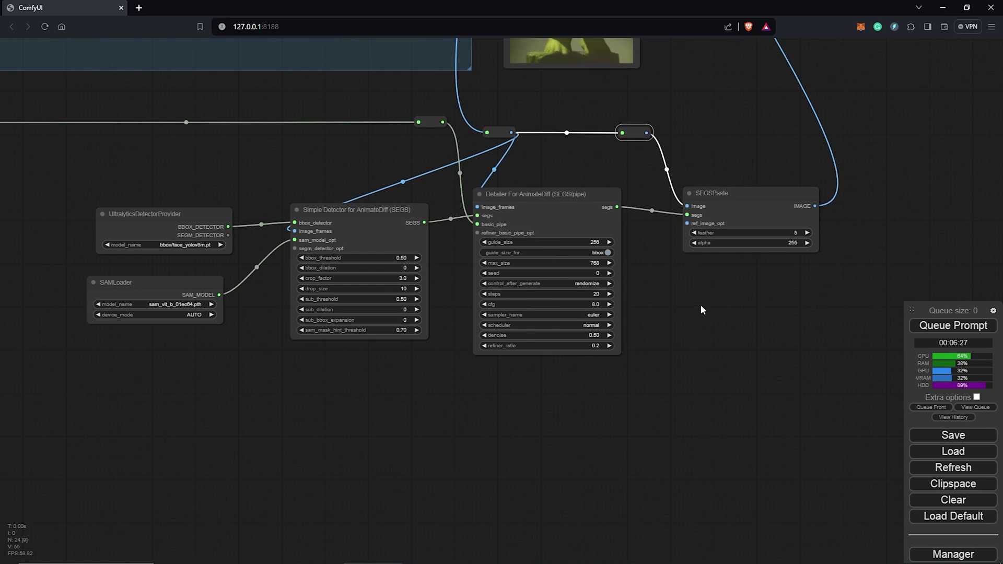
Rearrange the detailer section with the basic_pipe reroutes below the nodes, the image reroute above Simple Detector, and an added image reroute before SEGSPaste
left_click_drag(549, 189, 589, 189)
left_click_drag(358, 121, 315, 121)
left_click_drag(355, 208, 389, 207)
left_click_drag(499, 131, 401, 129)
left_click_drag(301, 196, 522, 193)
left_click_drag(536, 117, 677, 372)
left_click_drag(154, 117, 300, 372)
scroll(470, 365, "down", 4)
left_click_drag(471, 251, 472, 360)
left_click_drag(571, 312, 503, 310)
left_click_drag(435, 369, 434, 360)
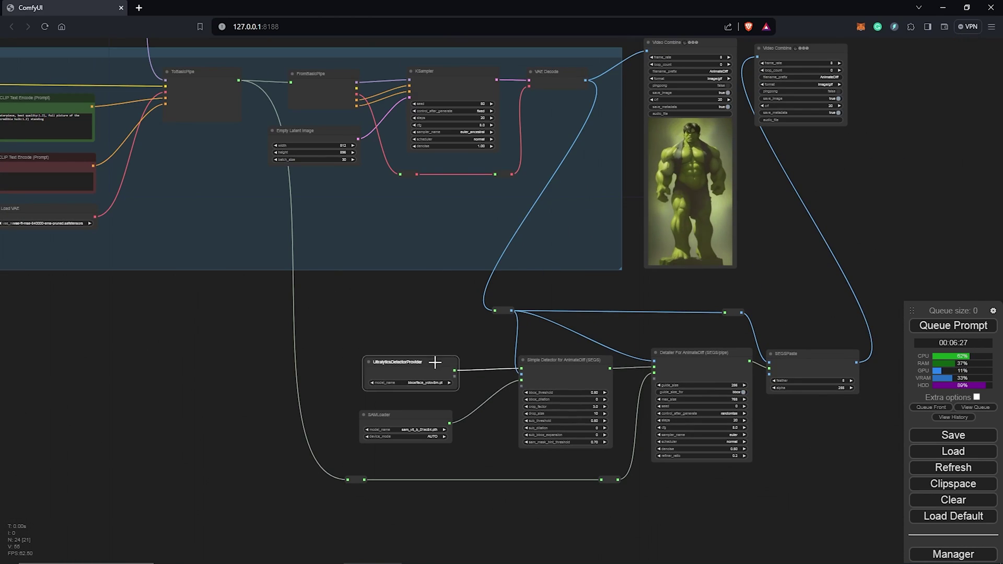
Shift the first basic_pipe reroute away from the detector nodes and add another reroute above it on the link from ToBasicPipe
left_click_drag(354, 479, 285, 485)
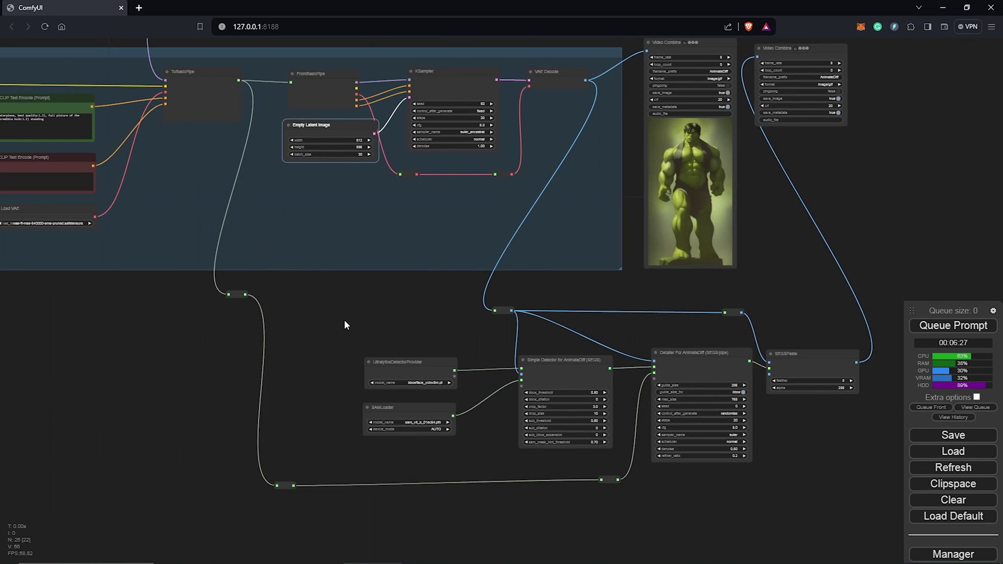
left_click_drag(344, 319, 288, 243)
Add a group titled "Detailer for Animatediff" around the detector, SAMLoader, Detailer and SEGSPaste nodes
scroll(288, 243, "down", 1)
right_click(285, 243)
left_click(290, 256)
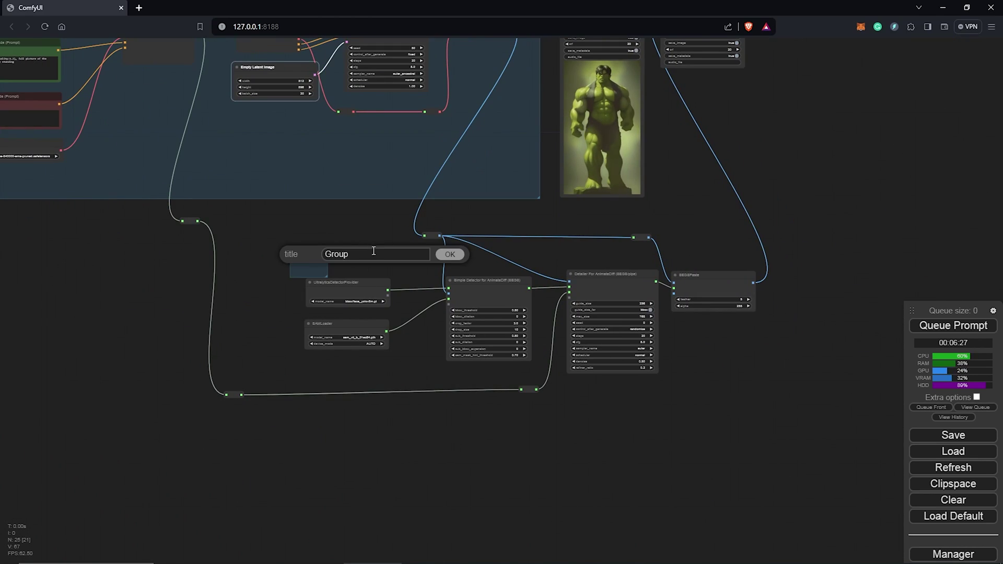
type("Detailer")
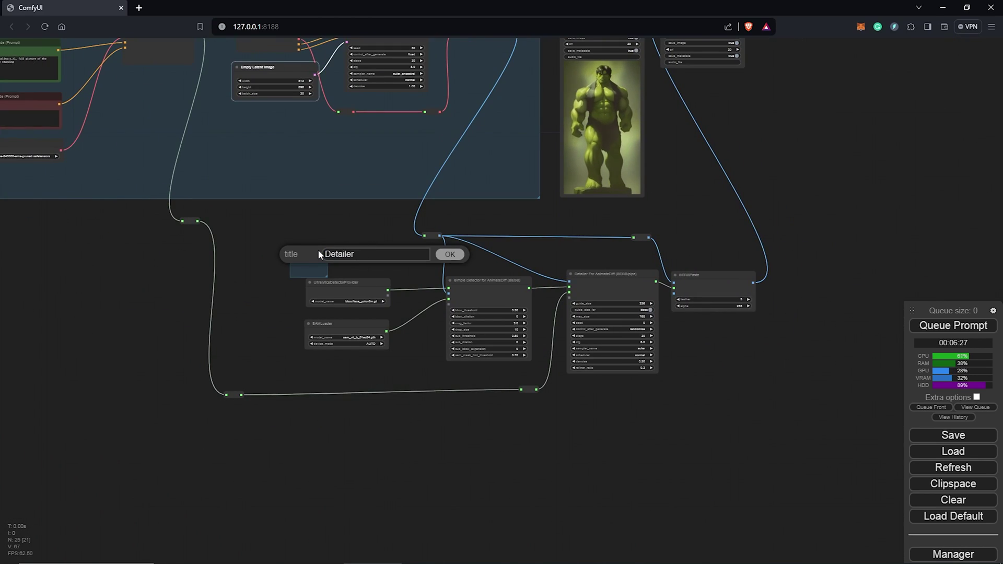
type(" for Animatediff")
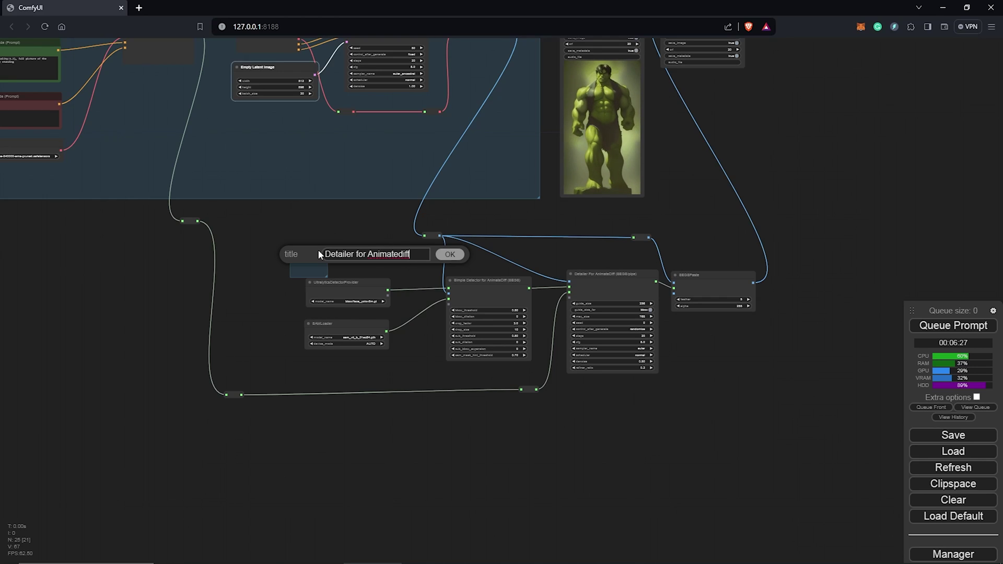
left_click(452, 255)
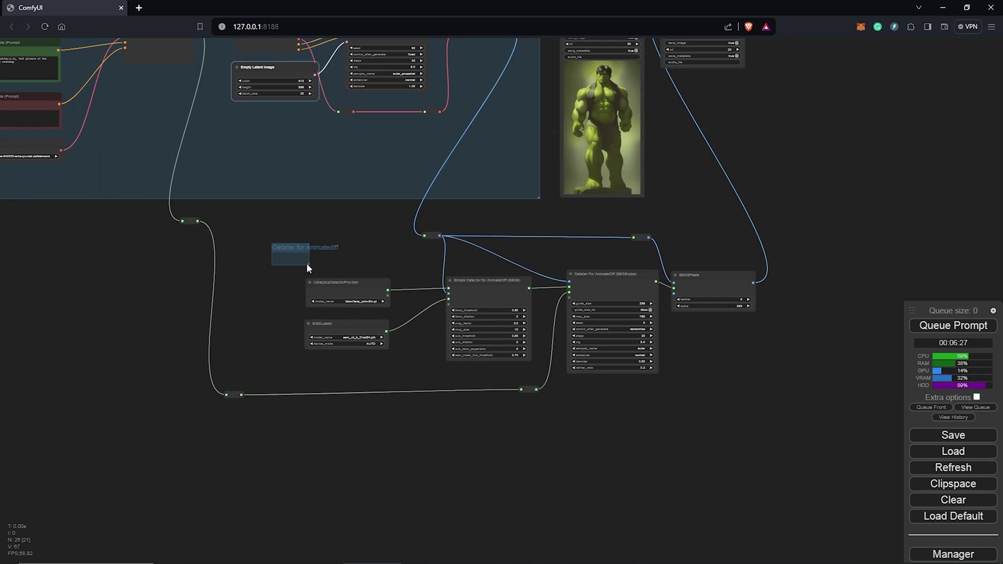
left_click_drag(308, 268, 791, 408)
Set the color of the "Detailer for Animatediff" group to purple
right_click(315, 249)
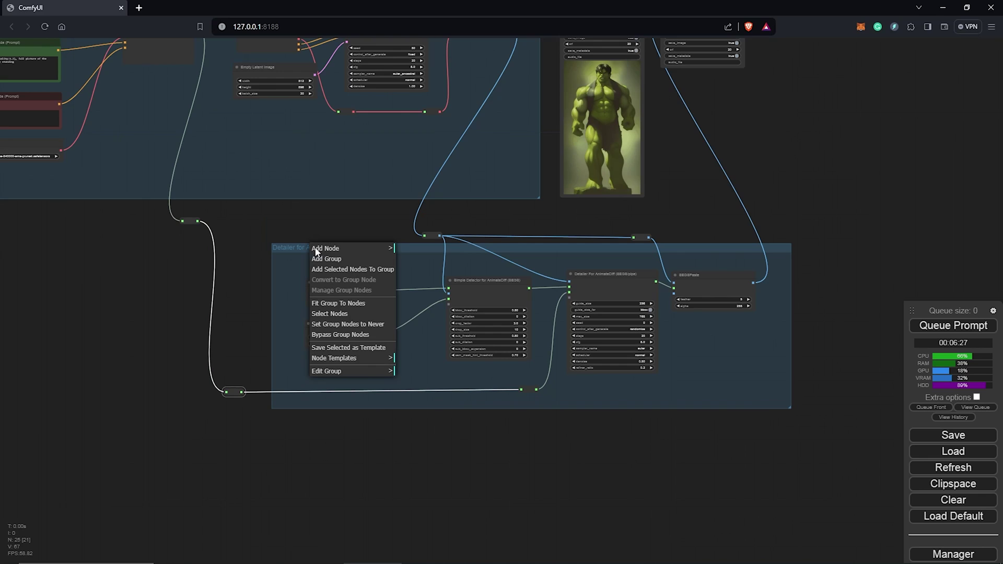
left_click(342, 373)
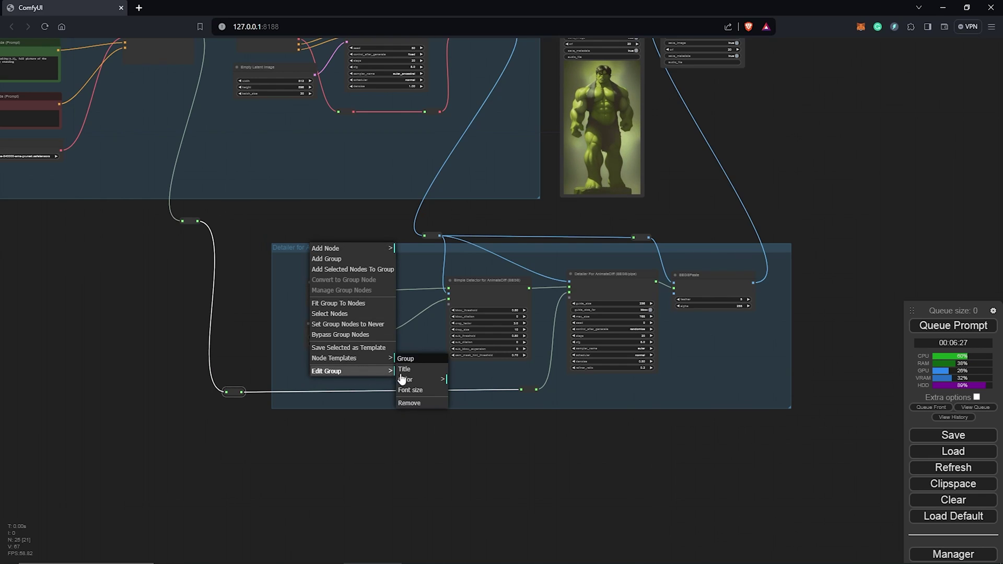
left_click(408, 380)
left_click(473, 458)
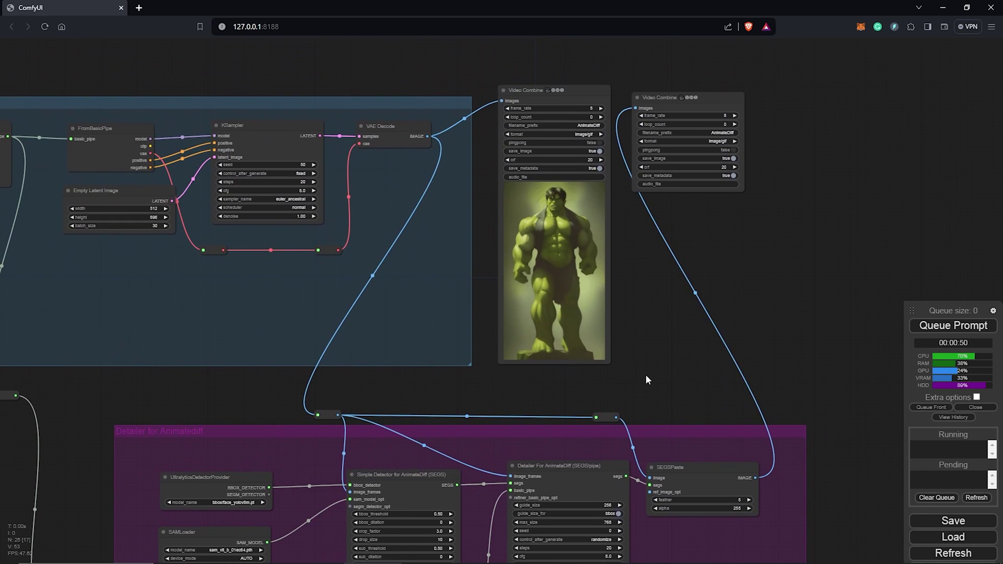
Queue the workflow with the detailer section connected and follow its progress through the nodes
left_click_drag(645, 374, 669, 351)
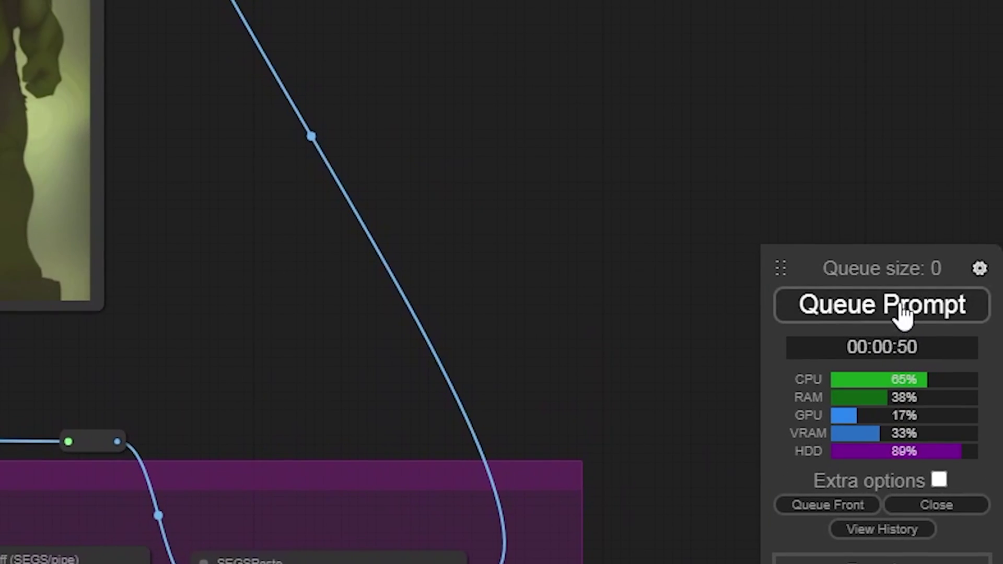
left_click(904, 314)
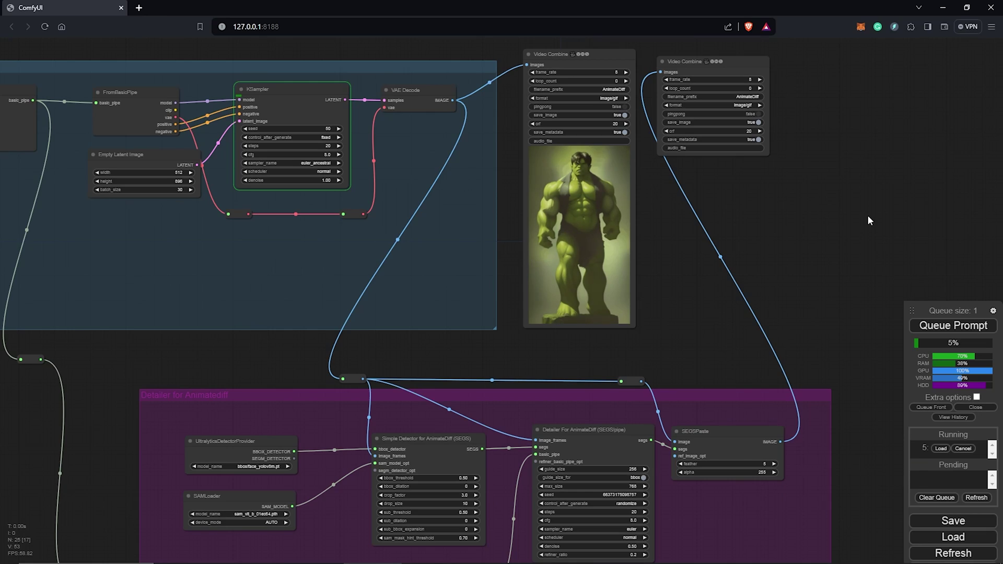
scroll(572, 194, "up", 5)
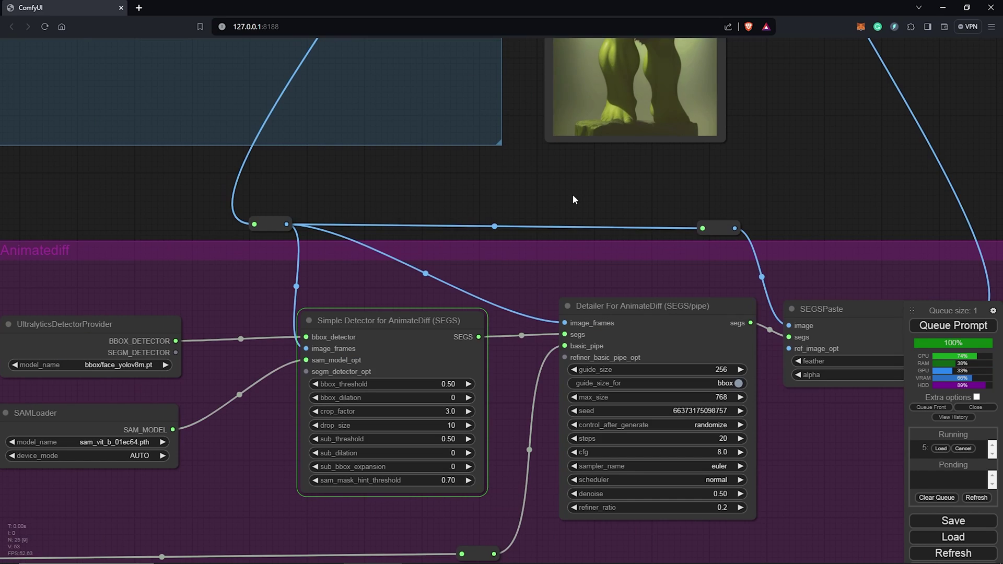
left_click_drag(577, 201, 516, 88)
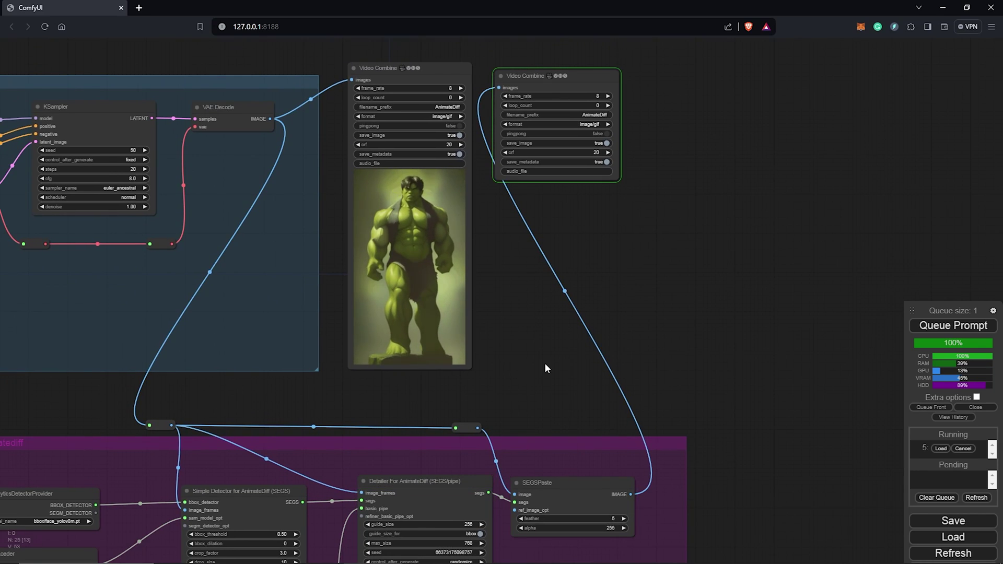
Compare the face in the original Video Combine preview with the face in the detailed preview
scroll(545, 364, "up", 1)
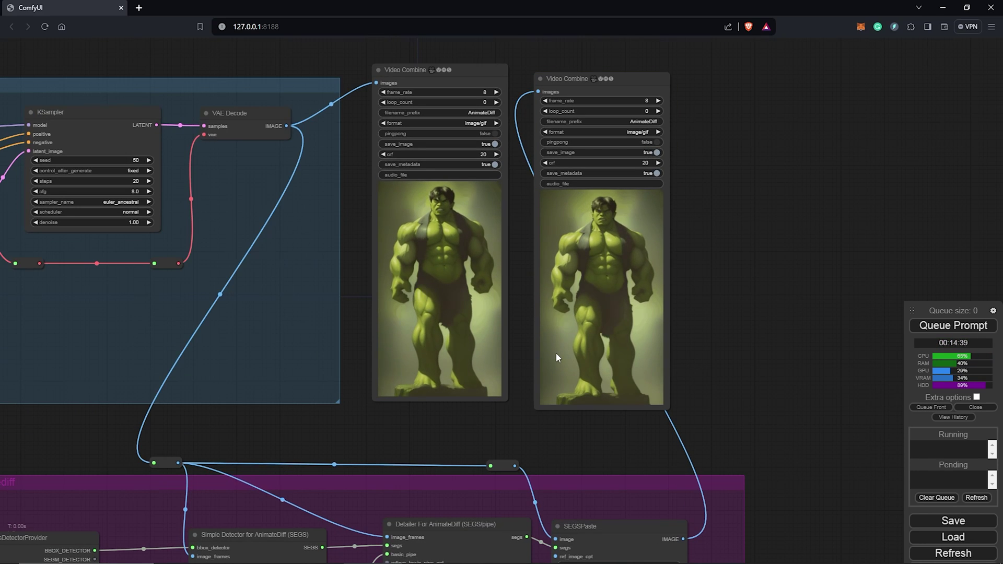
scroll(661, 264, "up", 10)
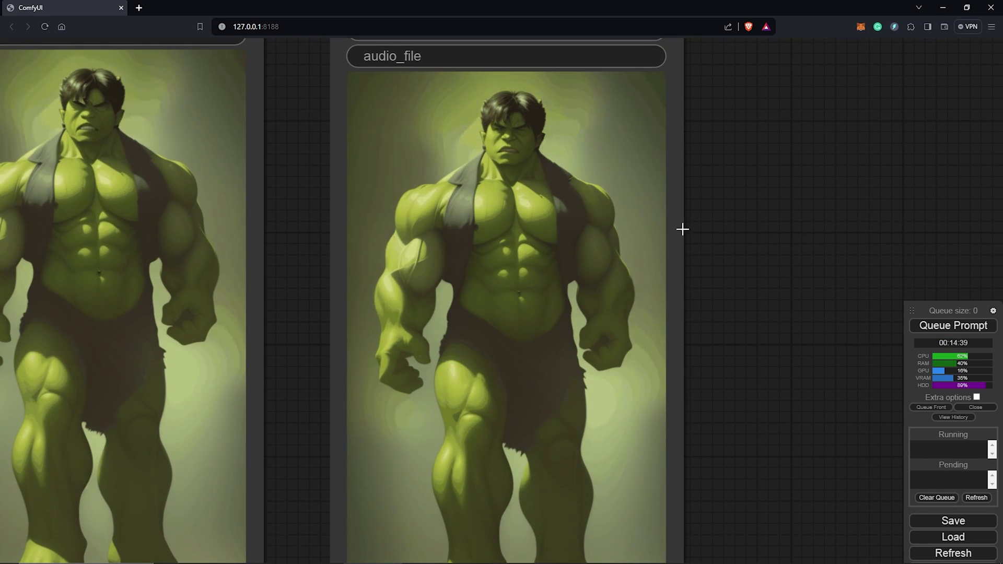
left_click_drag(708, 199, 829, 246)
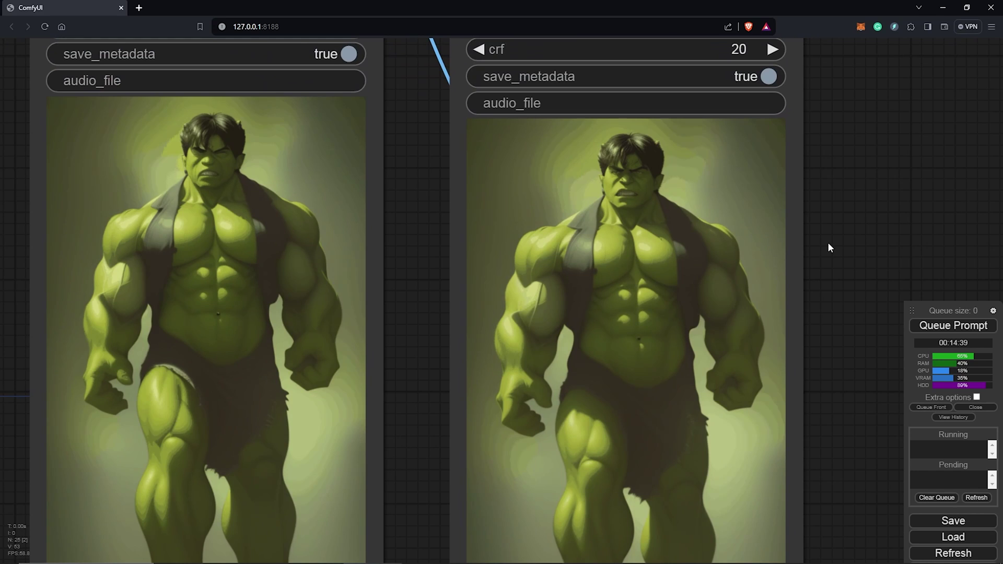
scroll(795, 231, "up", 3)
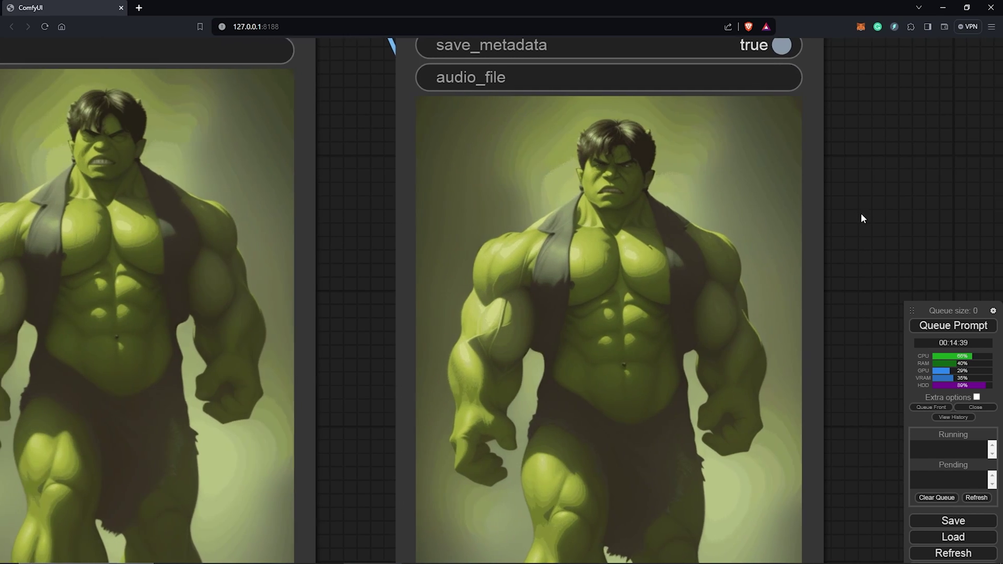
left_click_drag(862, 214, 948, 227)
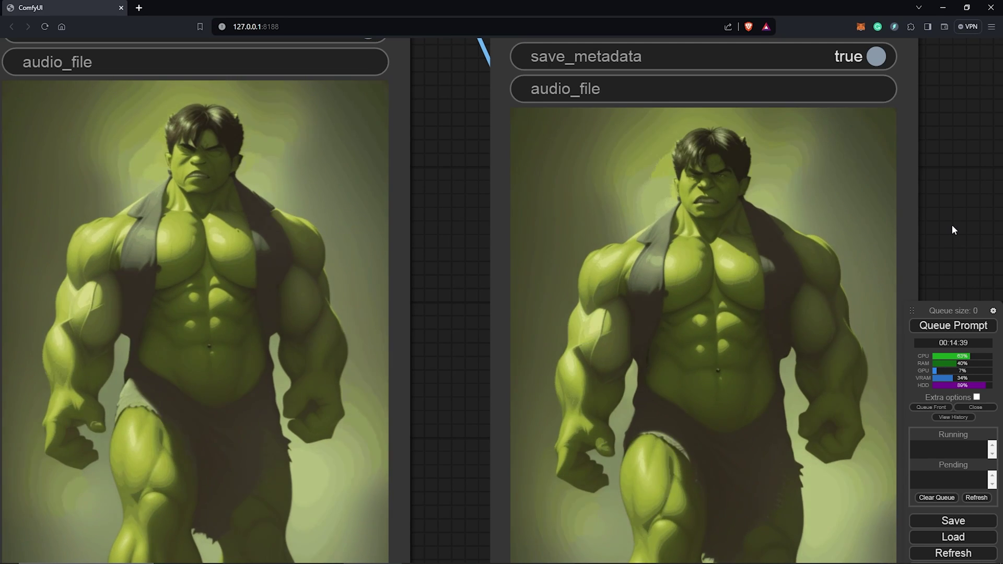
left_click_drag(953, 227, 937, 222)
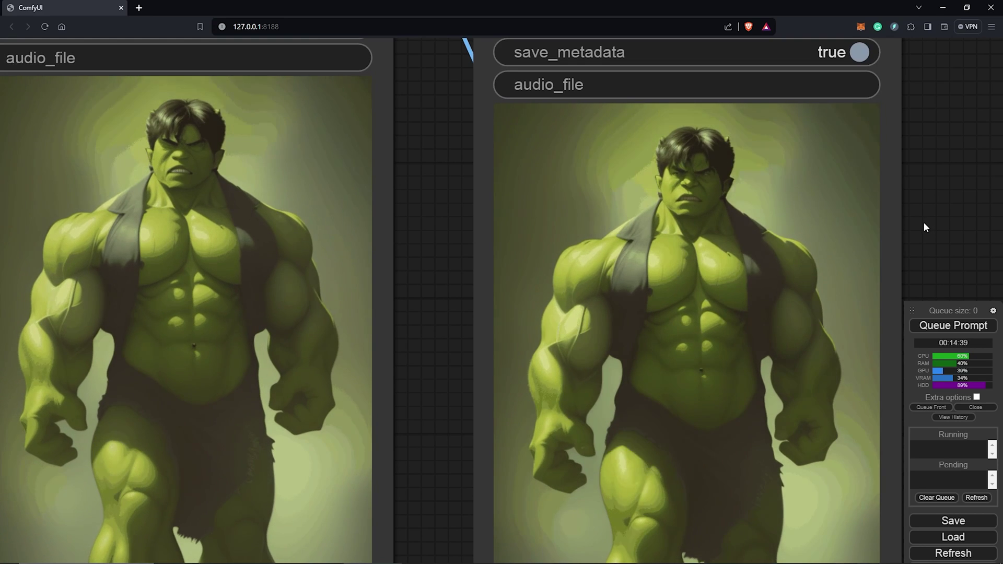
Set bbox_dilation to 10 and crop_factor to 2.5 on the Simple Detector for AnimateDiff node
scroll(604, 282, "down", 3)
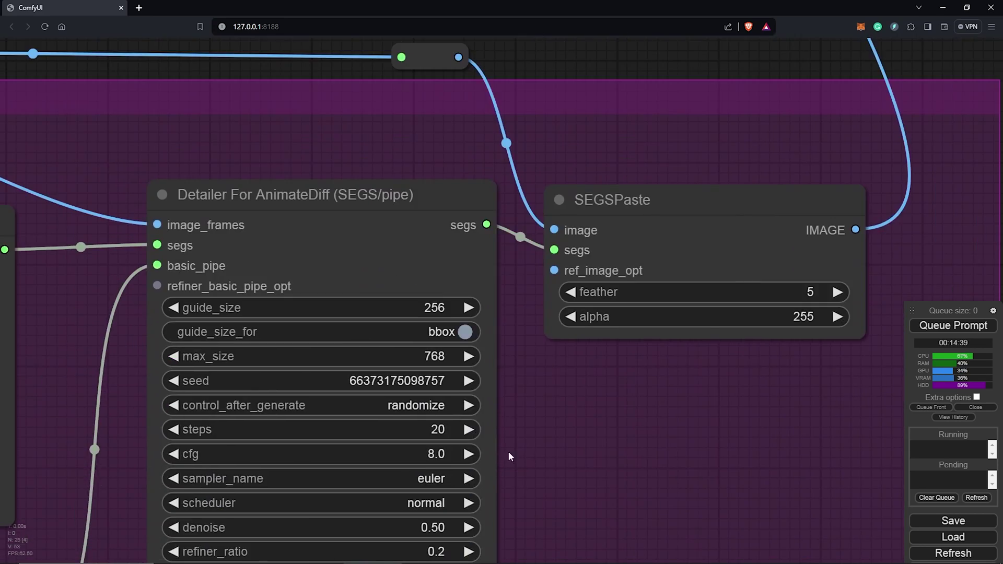
left_click_drag(156, 413, 493, 329)
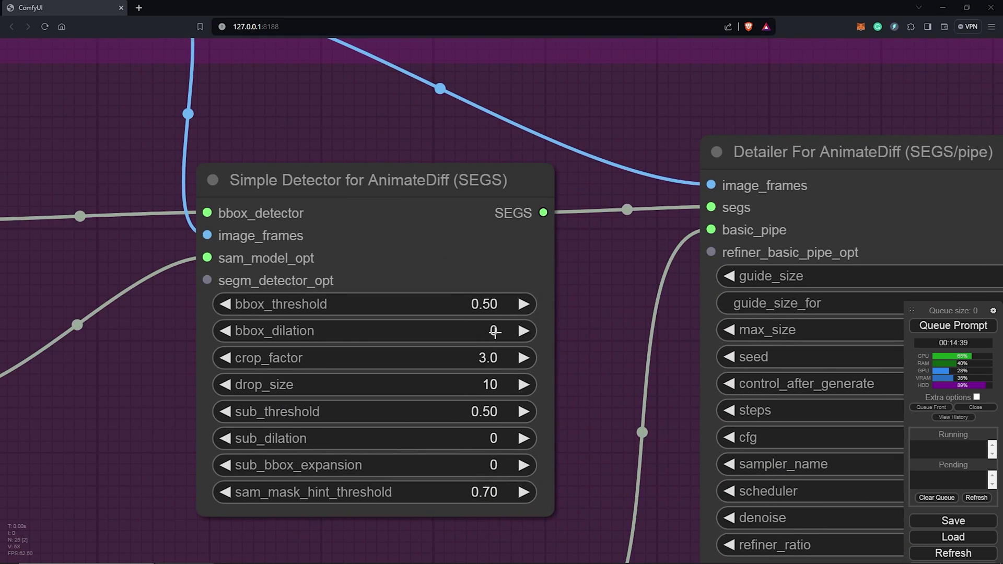
left_click(493, 331)
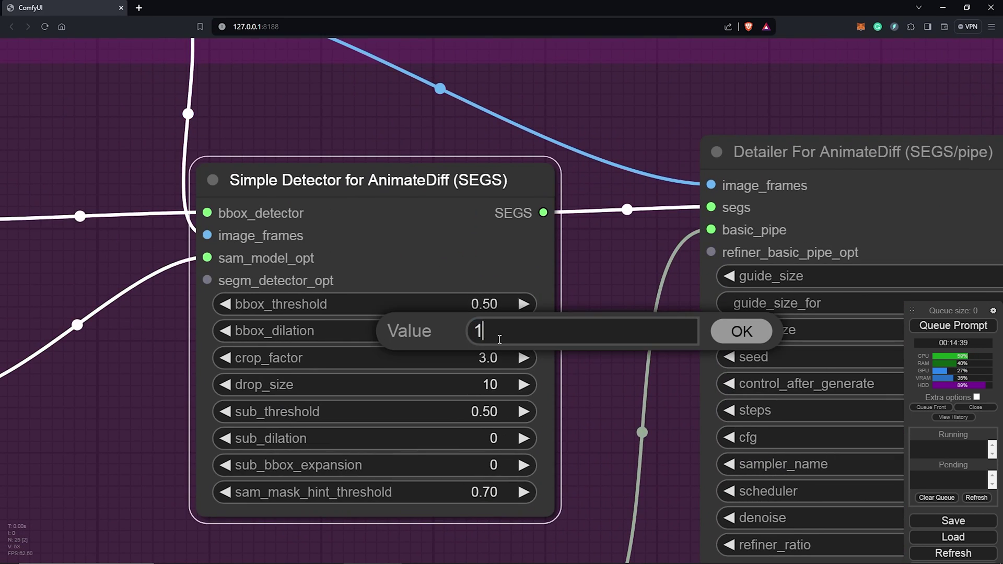
key("Return")
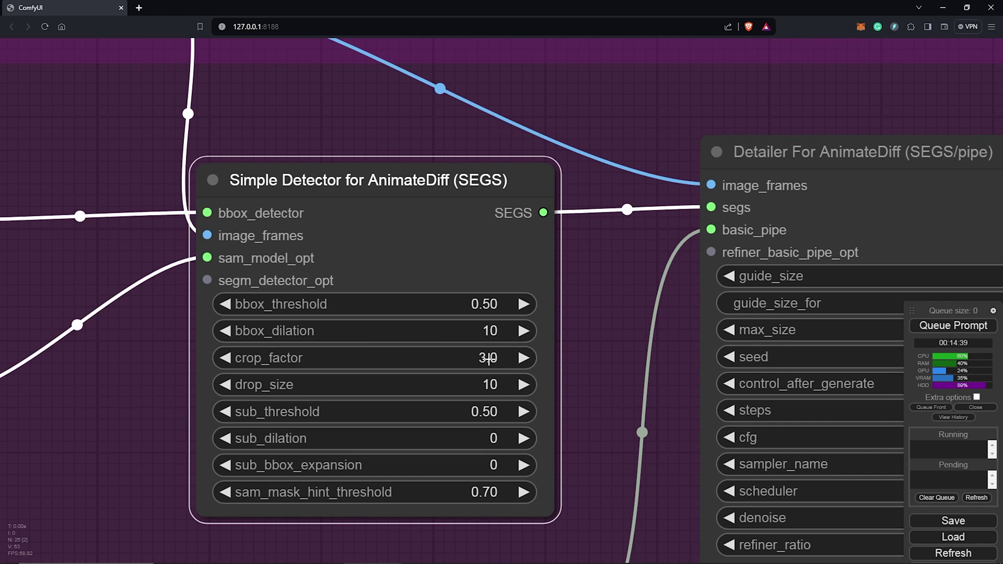
left_click(490, 358)
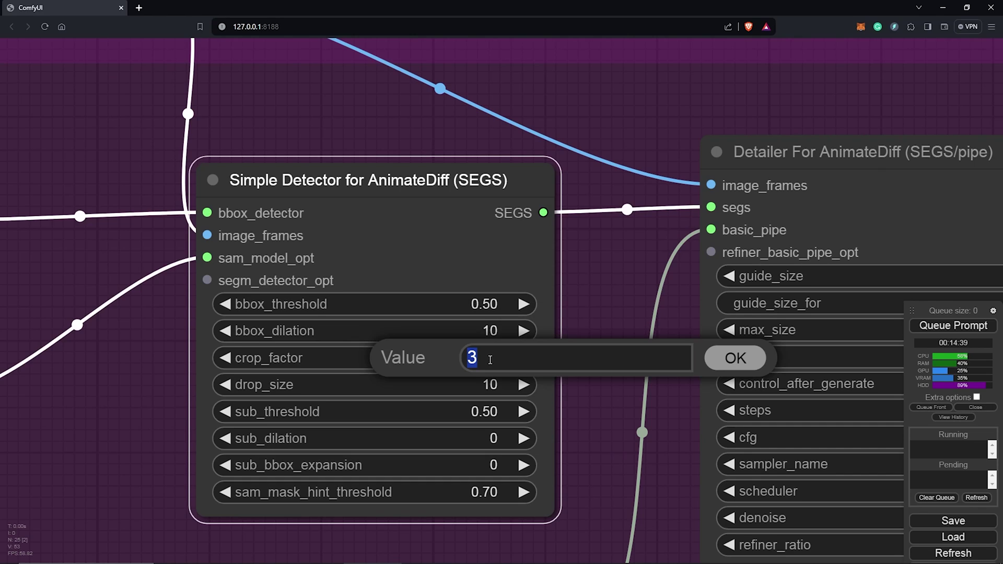
key("Return")
Set drop_size to 50 and sub_dilation to 10 on the Simple Detector for AnimateDiff node
left_click(497, 386)
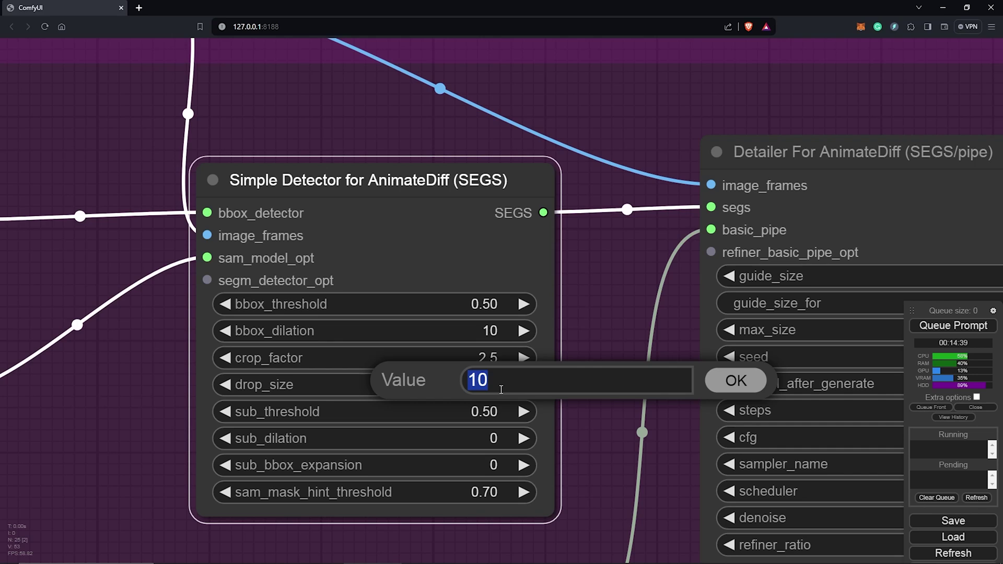
type("50")
key("Return")
left_click(493, 433)
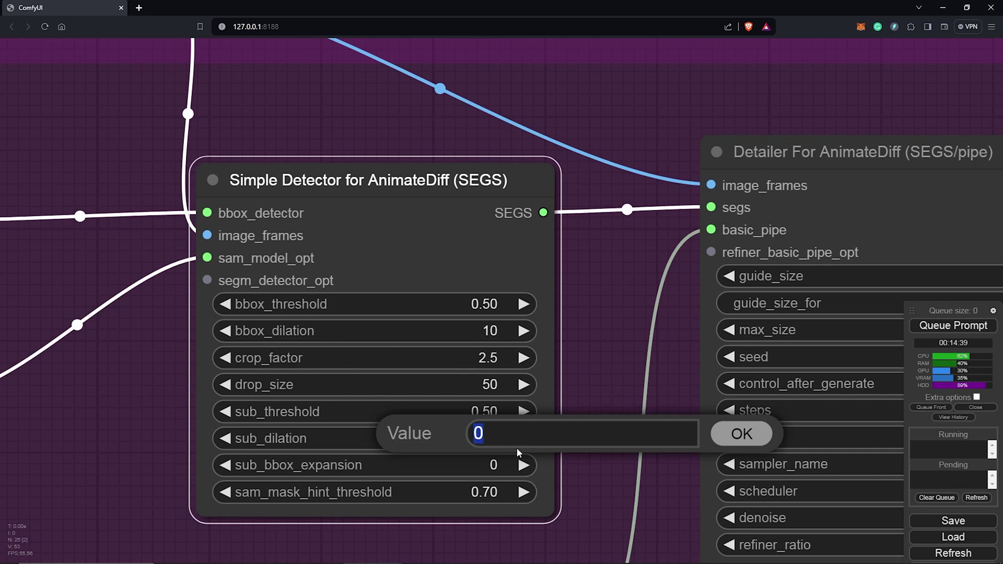
type("10")
key("Return")
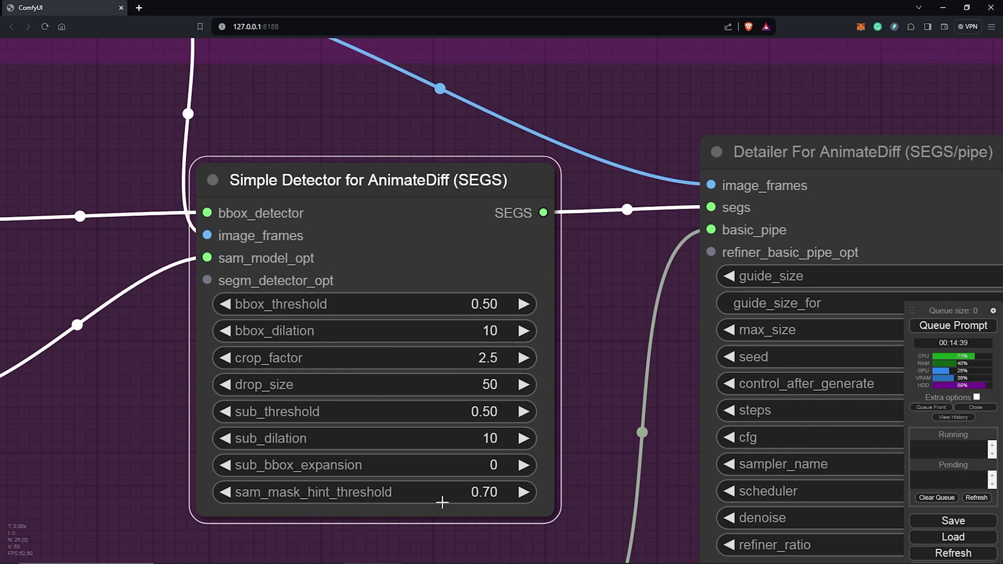
Set max_size to 896 on the Detailer For AnimateDiff node
left_click_drag(602, 337, 317, 262)
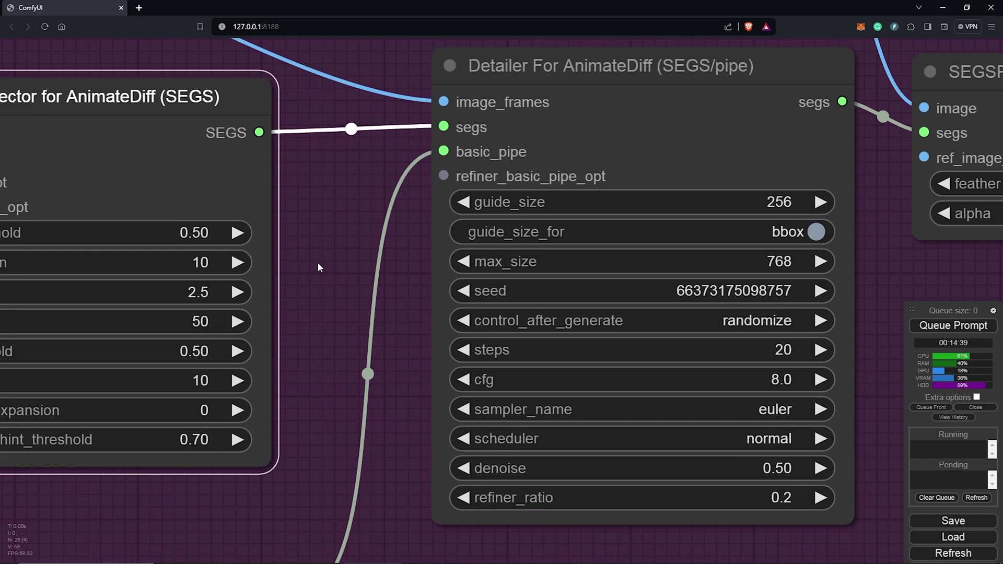
scroll(321, 262, "down", 1)
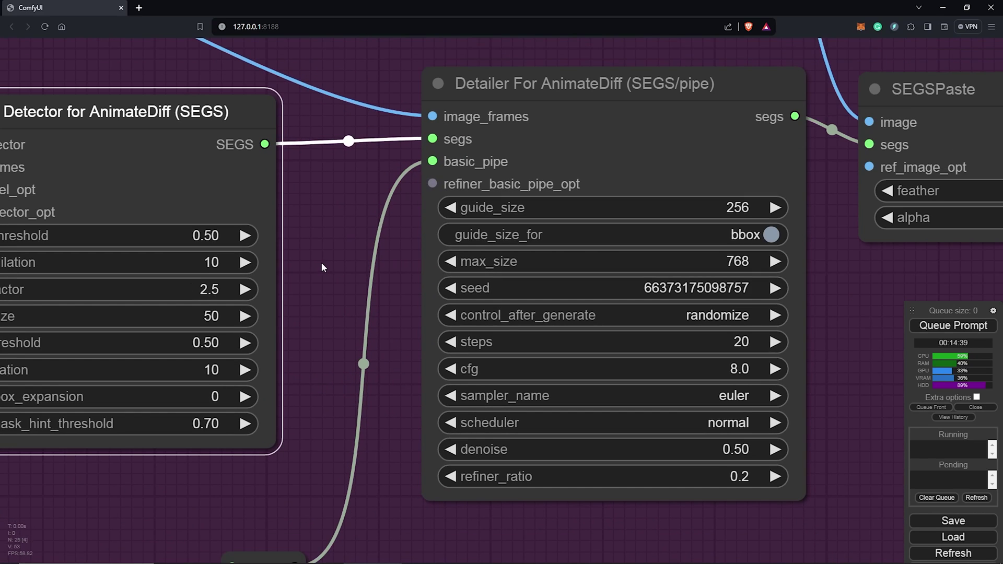
left_click(742, 261)
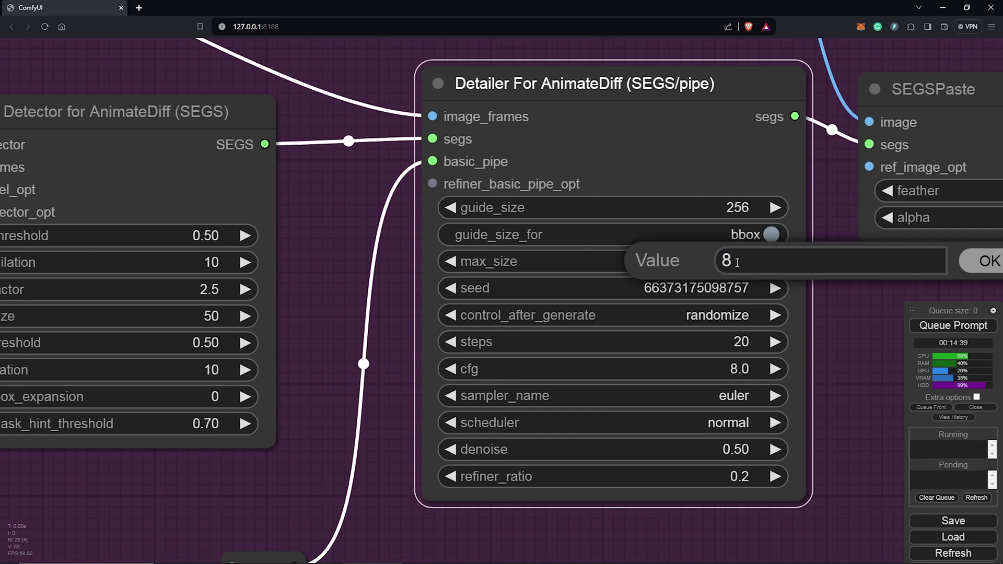
key("Return")
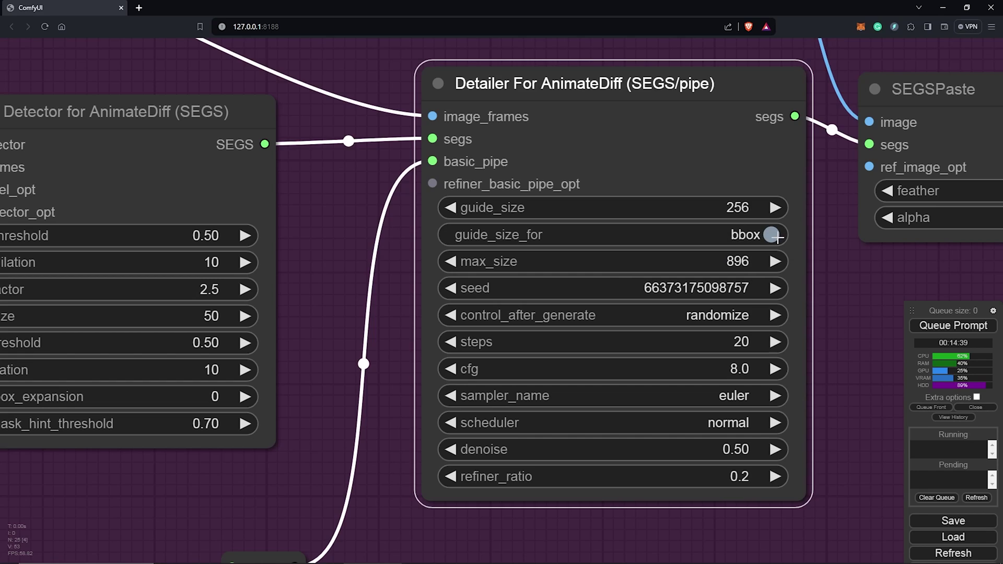
Set steps to 40 and sampler_name to euler_ancestral on the Detailer For AnimateDiff node
left_click(740, 342)
type("40")
key("Return")
left_click(678, 396)
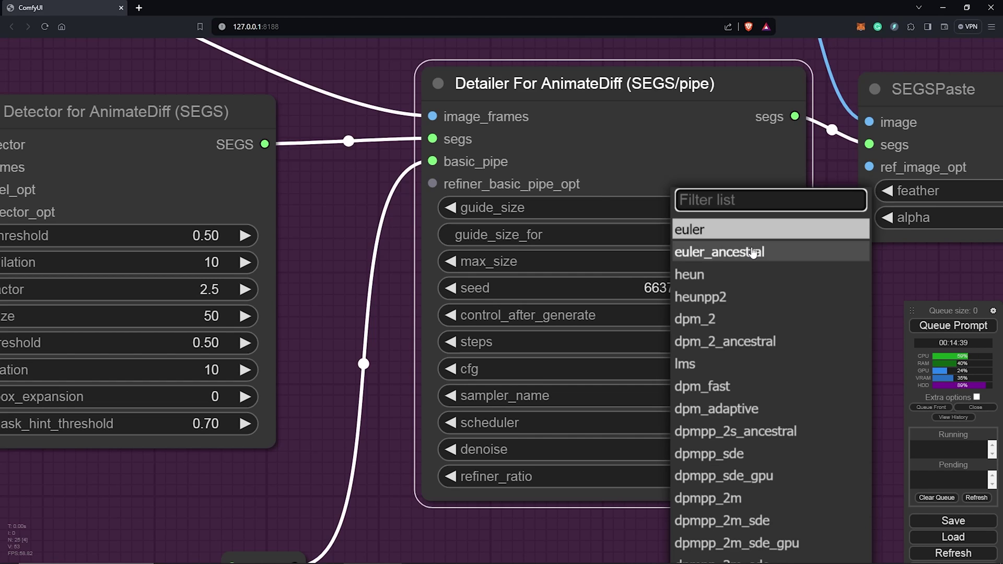
left_click(759, 253)
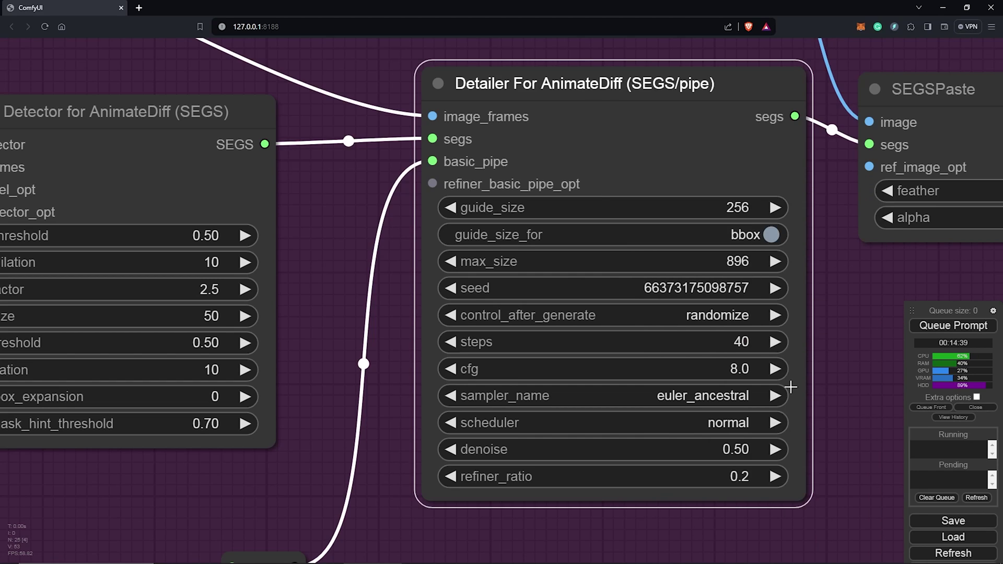
Queue the workflow again with the adjusted detector and detailer settings
scroll(641, 421, "down", 8)
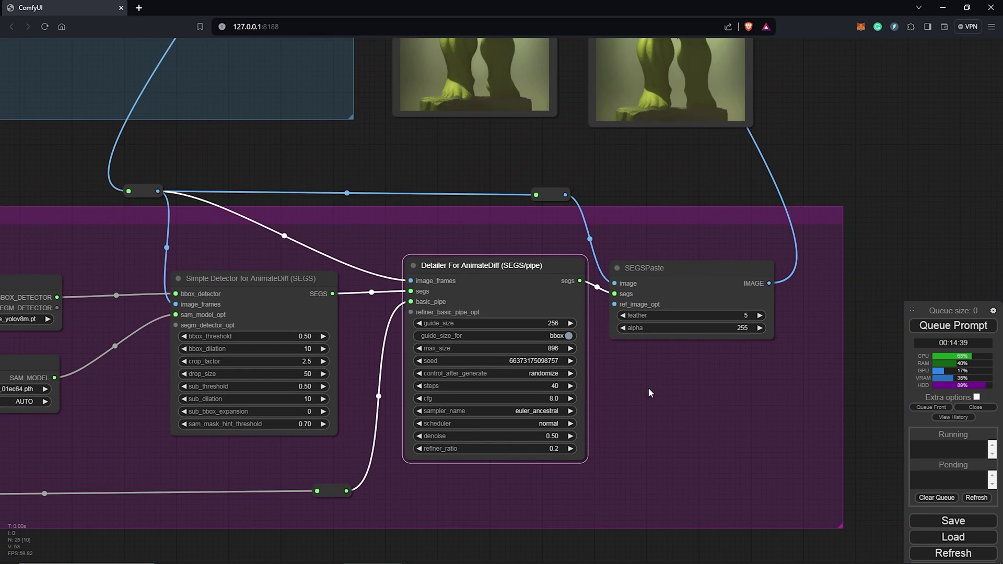
left_click_drag(648, 172, 730, 137)
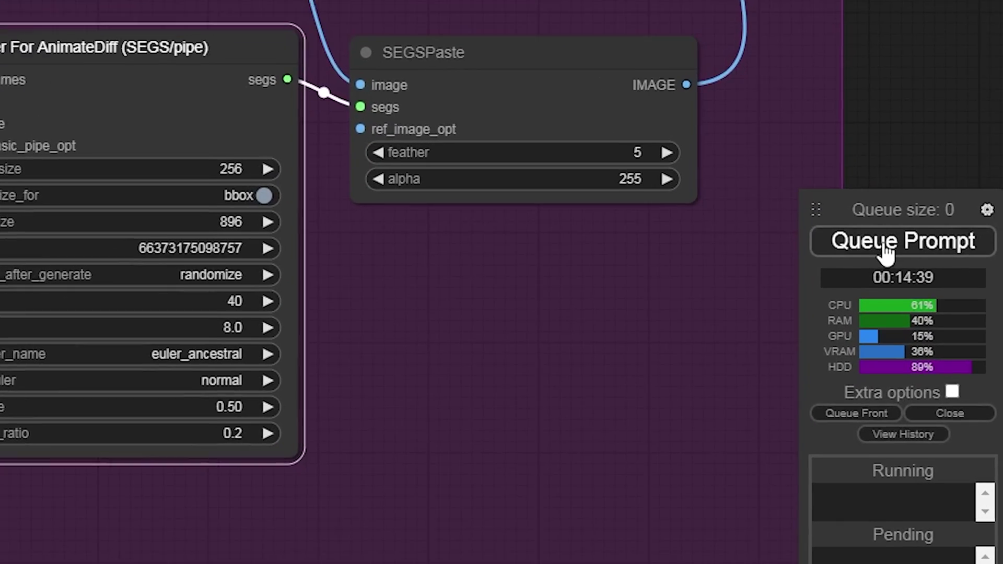
left_click(928, 302)
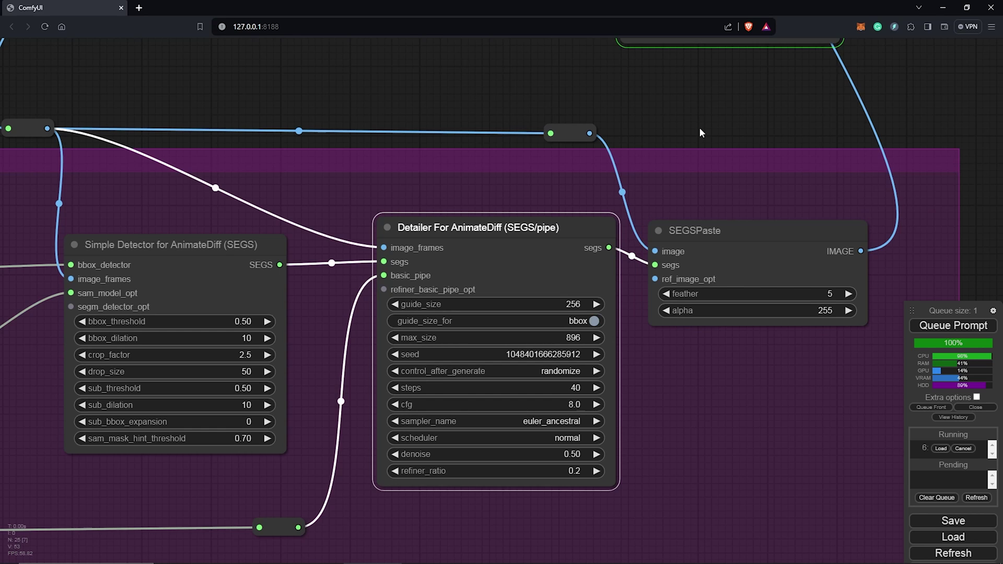
Examine the regenerated face in the detailed Video Combine preview against the original one
left_click_drag(761, 156, 684, 502)
left_click_drag(845, 187, 826, 283)
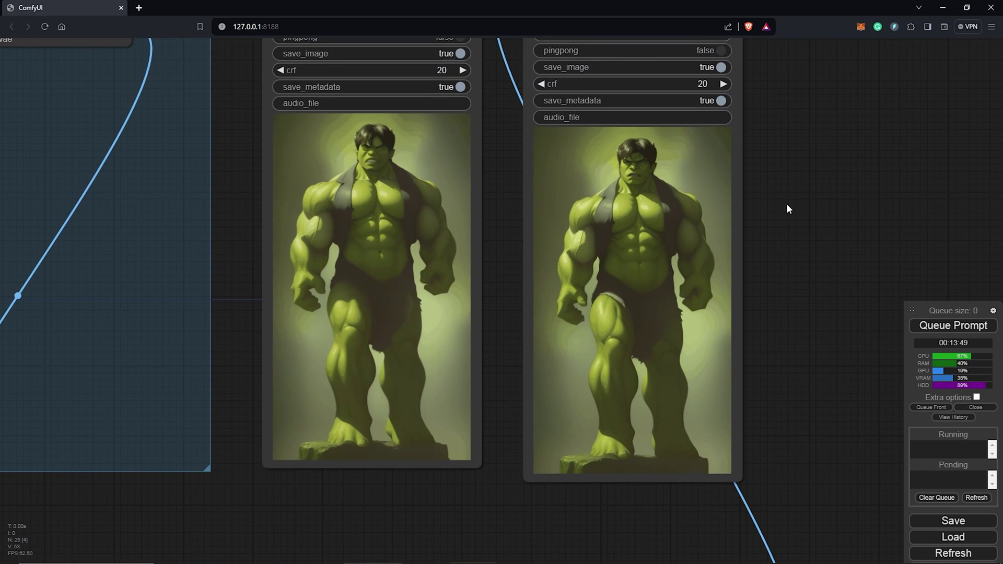
scroll(787, 204, "up", 5)
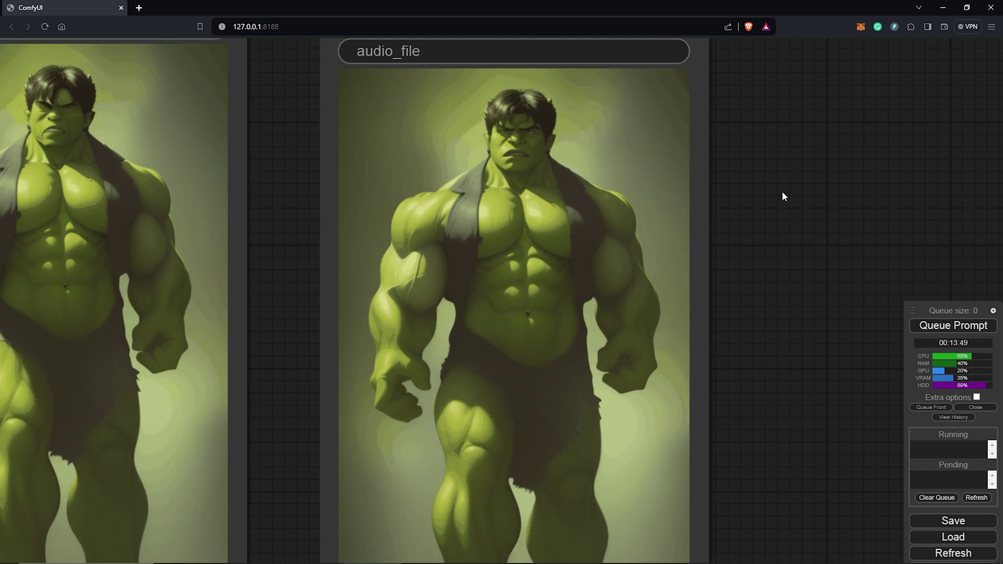
left_click_drag(789, 193, 942, 205)
scroll(912, 196, "up", 2)
scroll(980, 203, "down", 1)
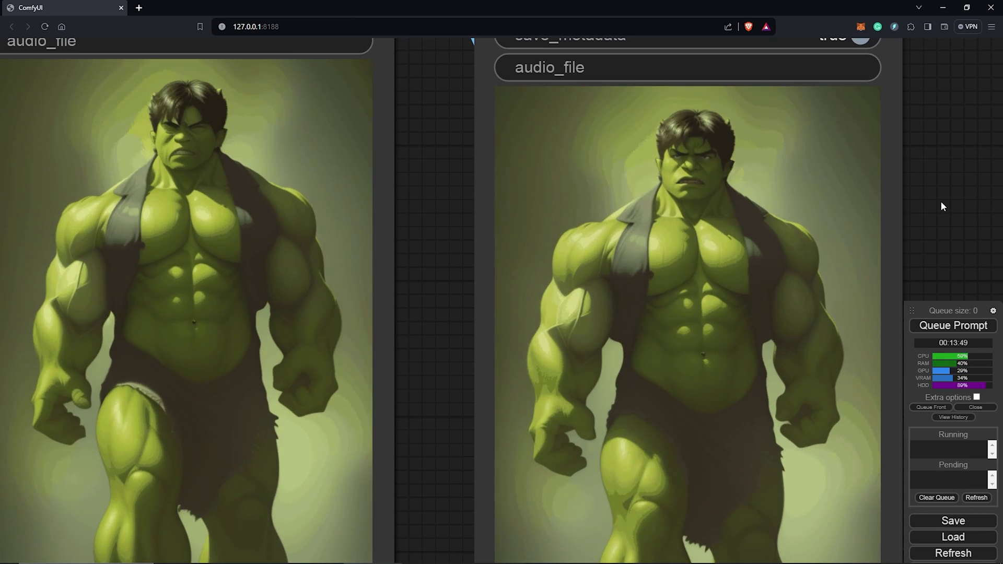
Color the Video Combine node fed by VAE Decode pale_blue
scroll(508, 128, "down", 12)
left_click_drag(709, 263, 768, 388)
right_click(494, 157)
left_click(539, 280)
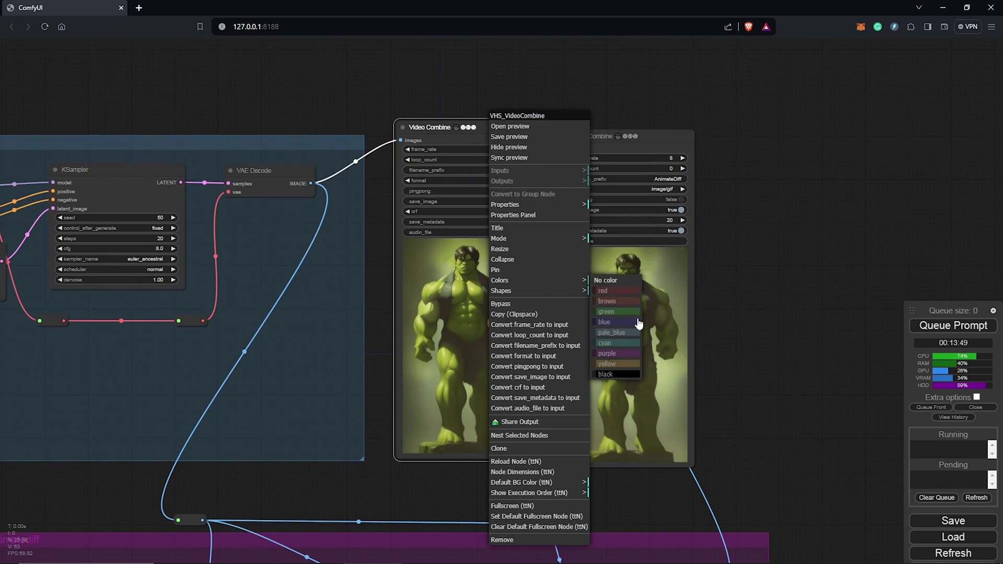
left_click(616, 333)
Color the Video Combine node fed by SEGSPaste purple and nudge it slightly closer to the pale blue one
right_click(653, 290)
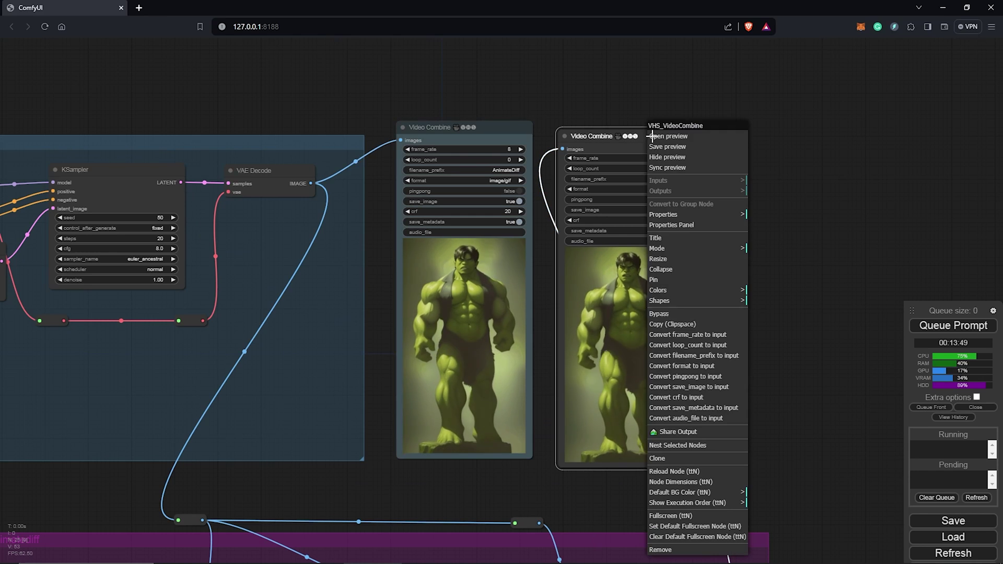
left_click(712, 289)
left_click(777, 362)
scroll(784, 335, "down", 1)
left_click_drag(774, 350, 743, 314)
left_click_drag(637, 114, 631, 111)
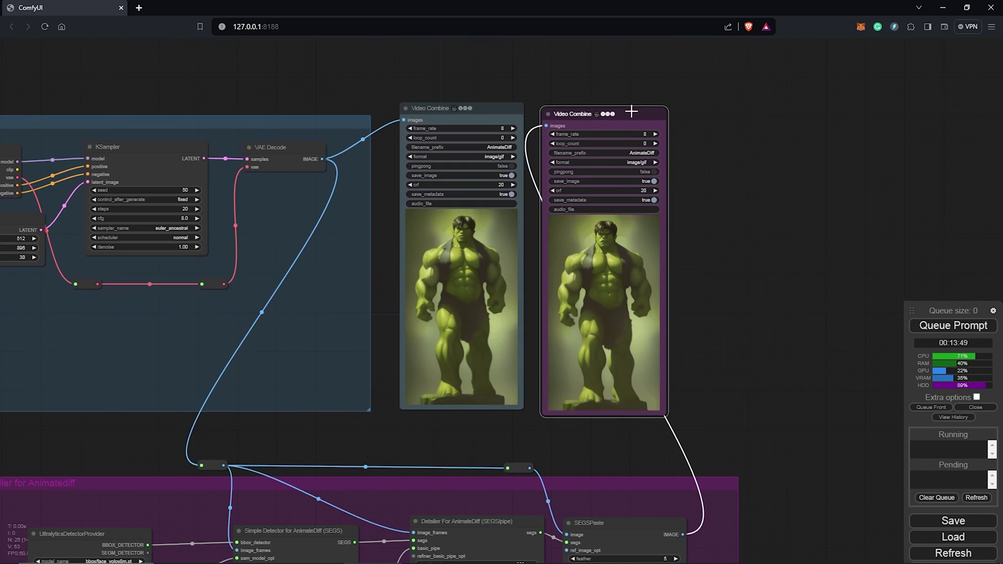
Add a Load Upscale Model node in the empty canvas beside the purple detailer group
left_click_drag(797, 518, 542, 259)
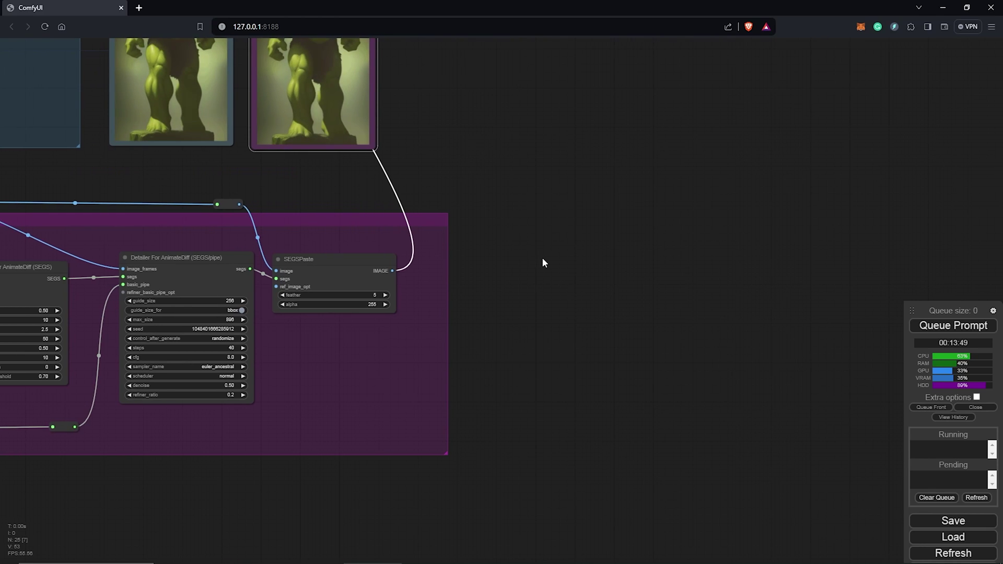
double_click(544, 259)
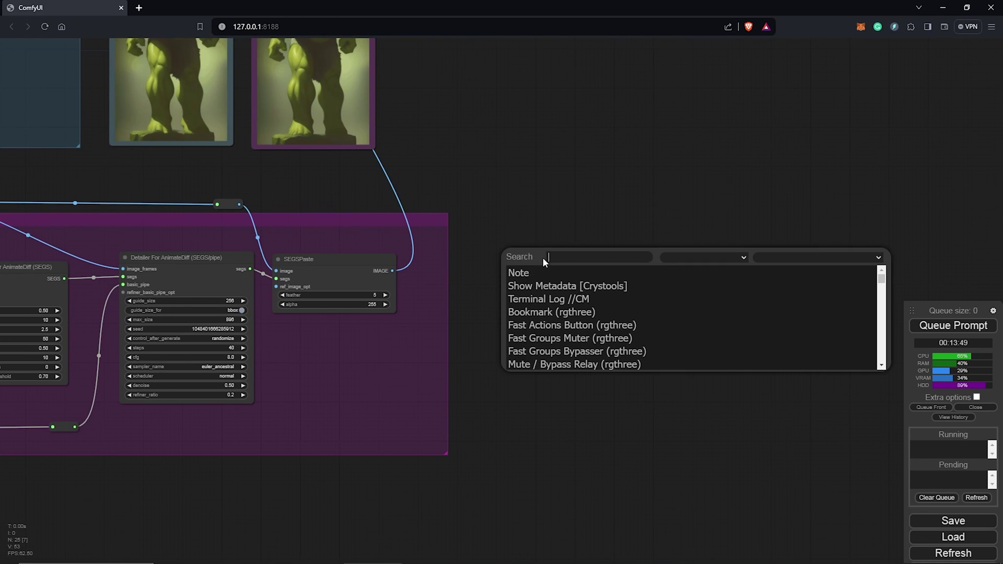
type("upsc")
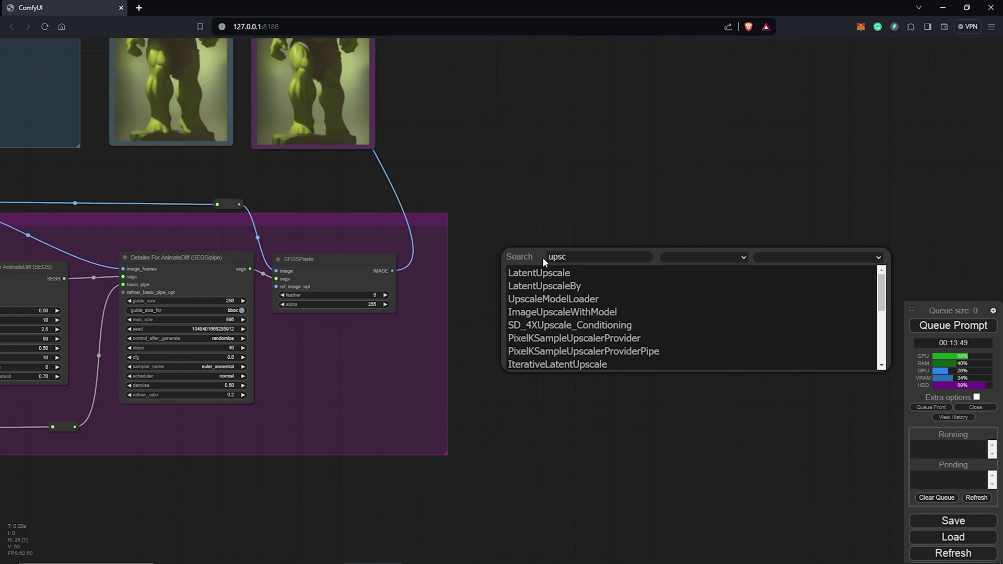
left_click(578, 299)
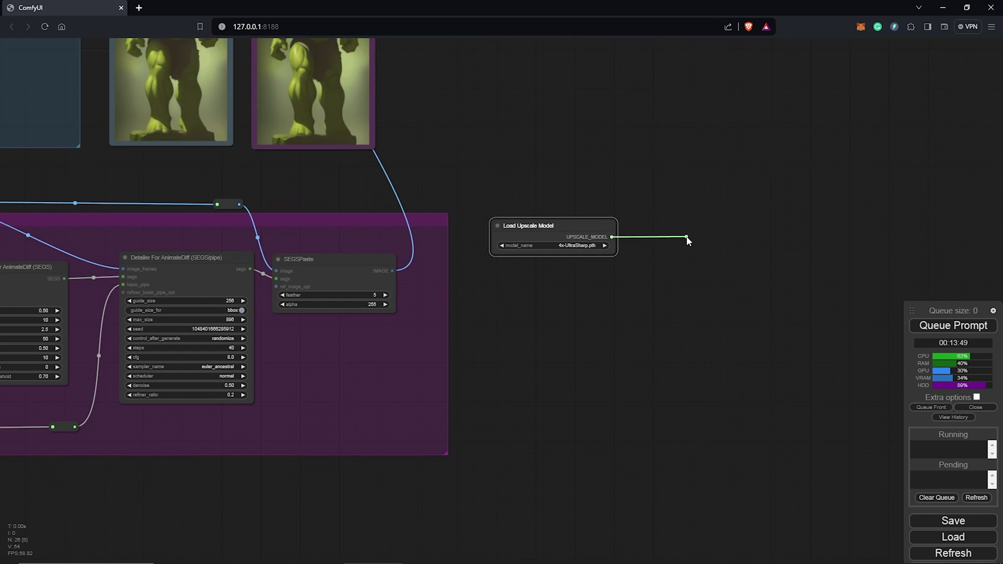
Create an ImageUpscaleWithModel node from the UPSCALE_MODEL output, arrange both nodes, and connect SEGSPaste's IMAGE output to its image input
left_click_drag(688, 241, 688, 240)
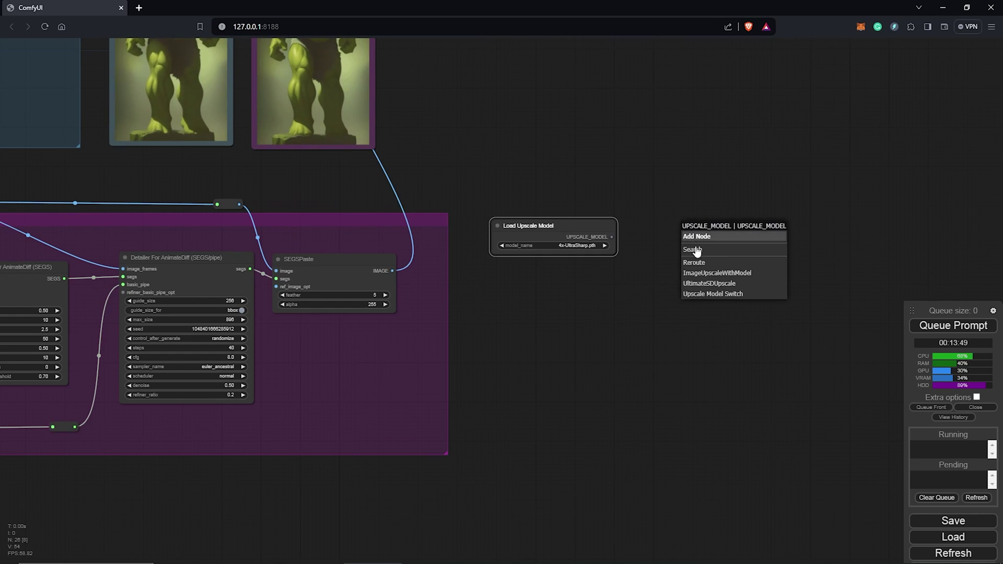
left_click(709, 274)
left_click_drag(554, 225, 533, 336)
left_click_drag(741, 230, 655, 230)
left_click_drag(392, 271, 607, 250)
left_click_drag(608, 253, 608, 250)
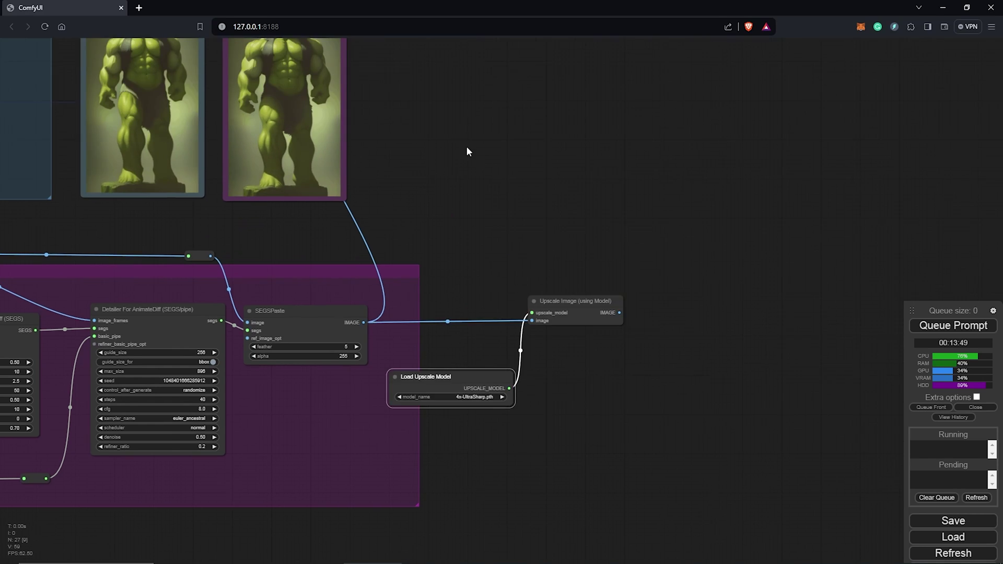
Create a VHS Video Combine node from the Upscale Image node's IMAGE output and move it up beside the purple Video Combine
left_click_drag(467, 146, 510, 238)
left_click_drag(664, 402, 445, 261)
left_click(454, 273)
type("vhs")
left_click(481, 291)
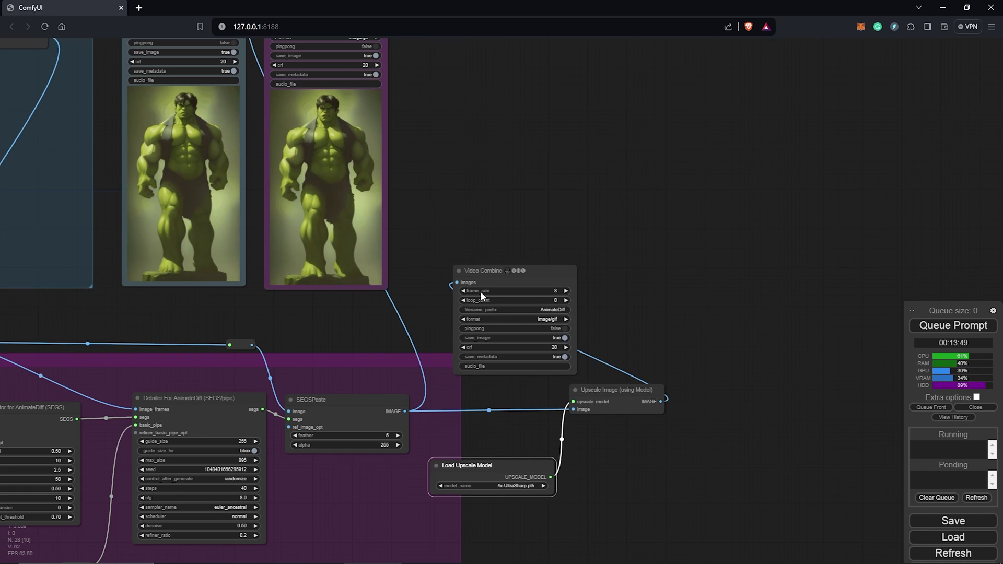
left_click_drag(480, 292, 439, 84)
Add a group titled Upscale and size it around the Load Upscale Model and Upscale Image nodes, arranging them inside it
left_click_drag(532, 261, 464, 221)
right_click(449, 325)
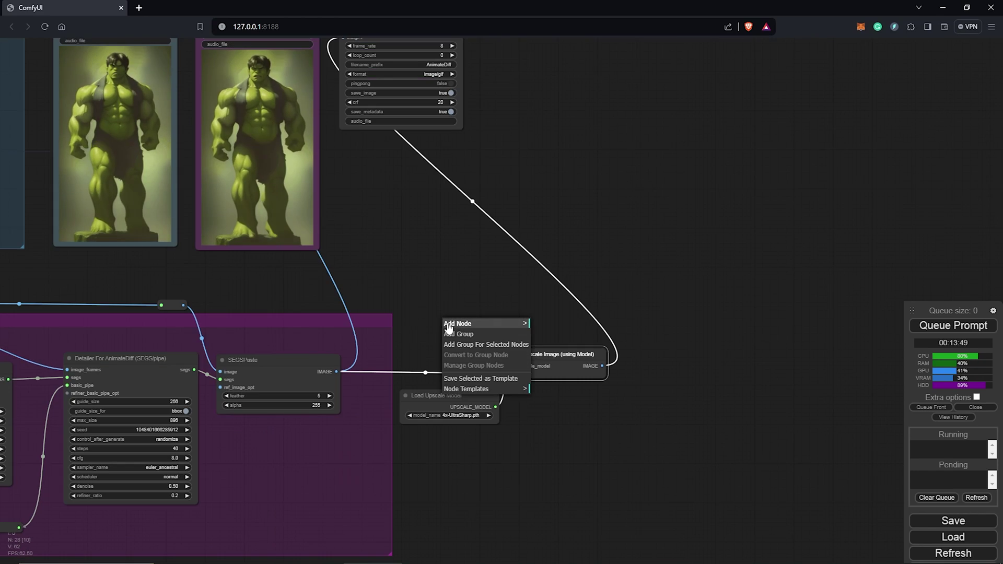
left_click(458, 334)
double_click(473, 341)
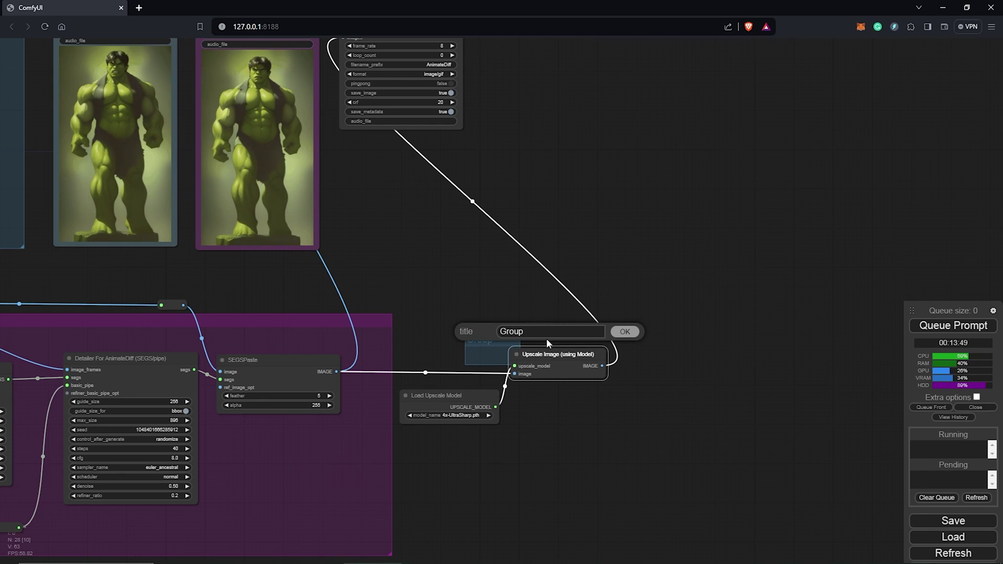
type("Upscale")
left_click(625, 332)
left_click_drag(618, 430, 679, 474)
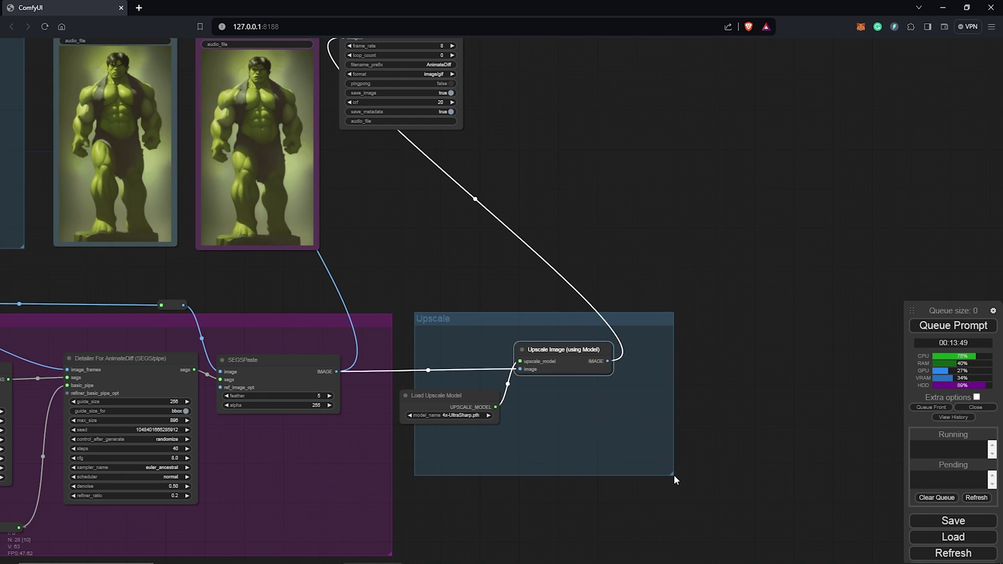
left_click_drag(460, 392, 490, 392)
Color the Upscale group yellow
right_click(451, 320)
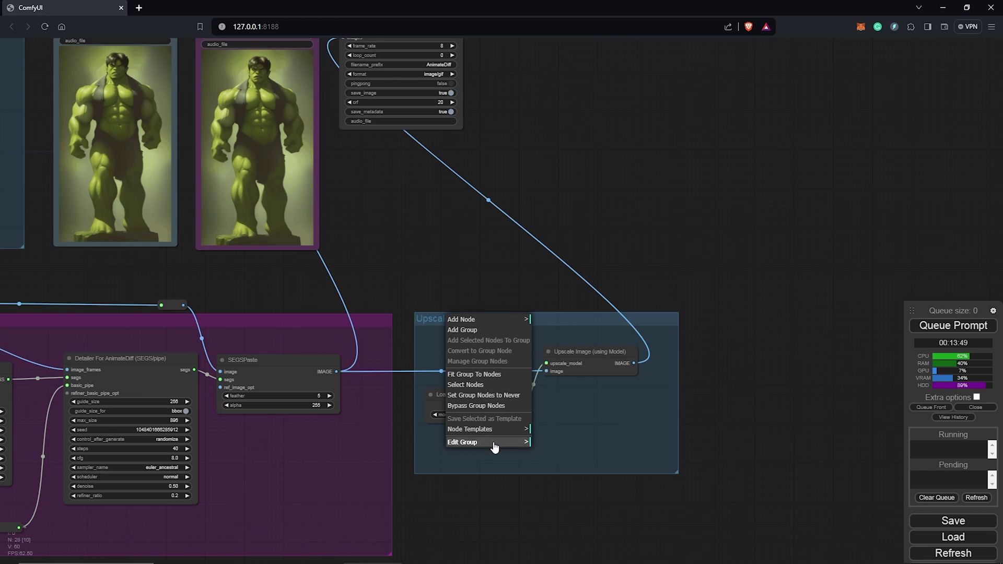
left_click(462, 442)
left_click(544, 453)
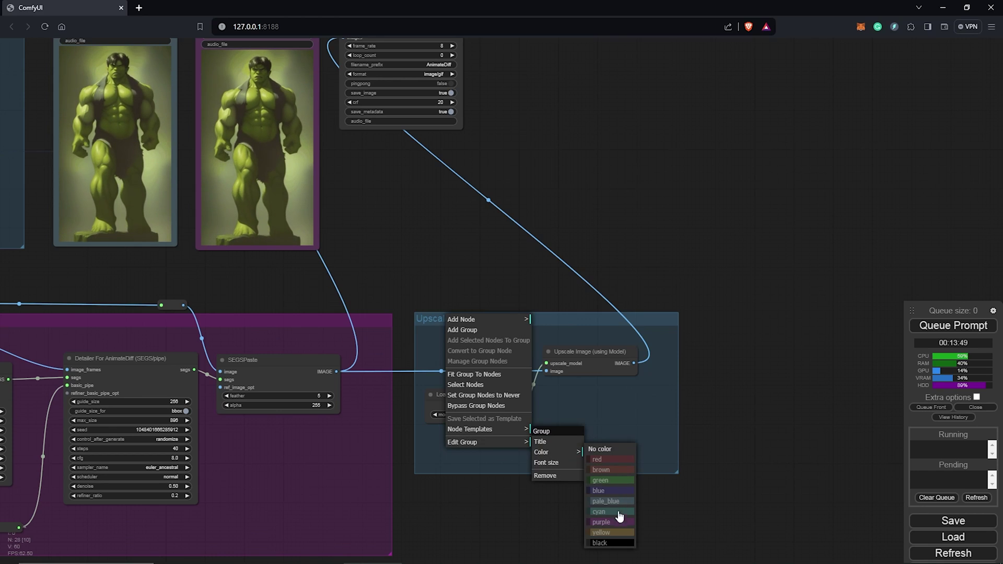
left_click(620, 534)
Align the upscaled Video Combine node beside the purple one and queue the workflow
left_click_drag(543, 115, 593, 243)
left_click_drag(476, 152, 472, 82)
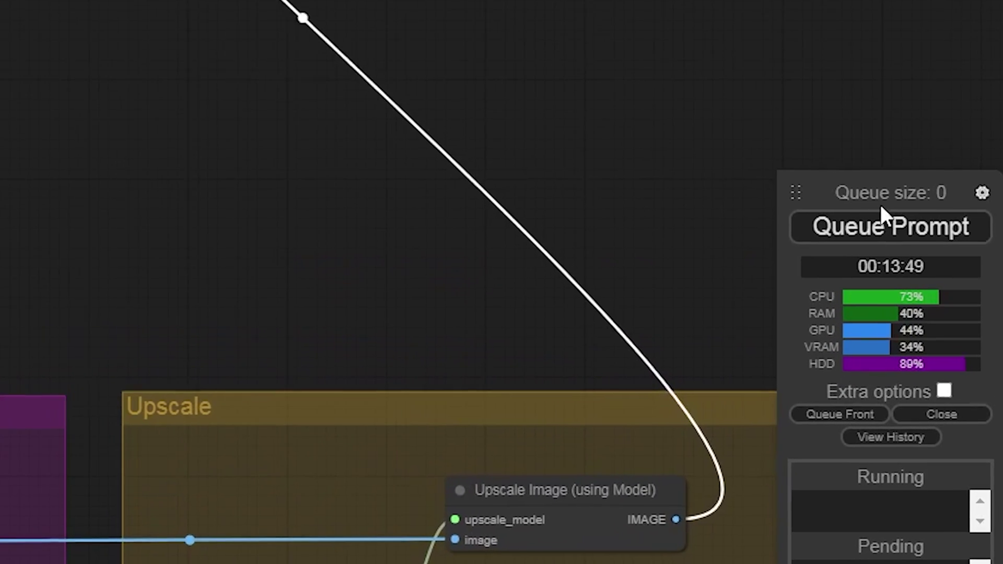
left_click(879, 226)
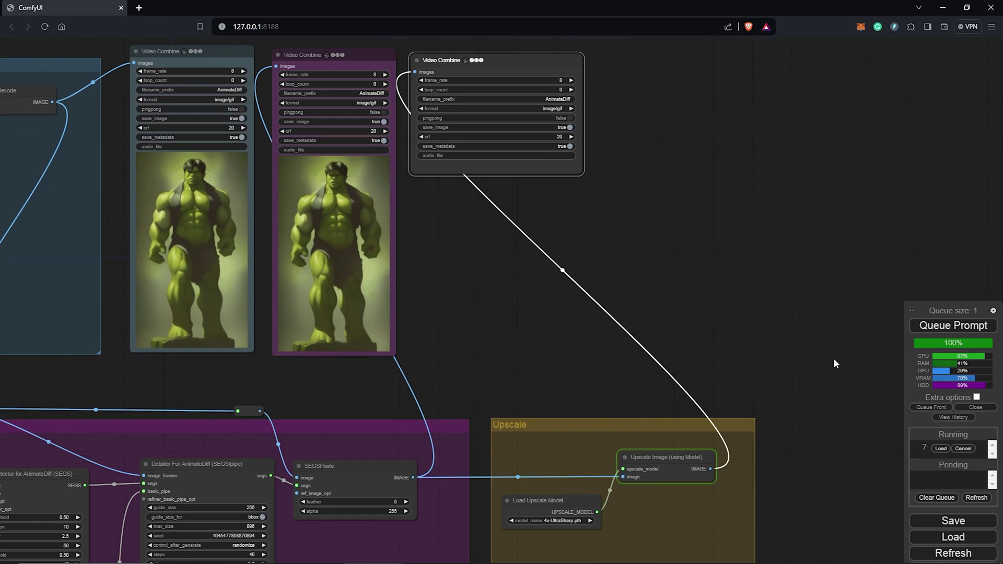
scroll(830, 357, "up", 10)
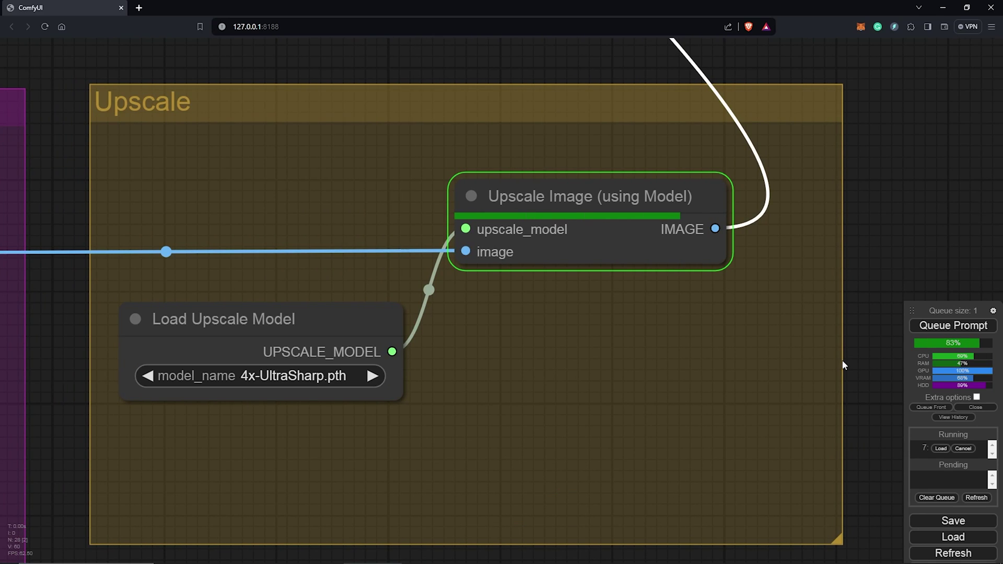
scroll(843, 359, "down", 7)
Color the Video Combine node fed by the Upscale Image node yellow
left_click_drag(538, 105, 593, 402)
scroll(593, 402, "down", 2)
scroll(601, 407, "down", 1)
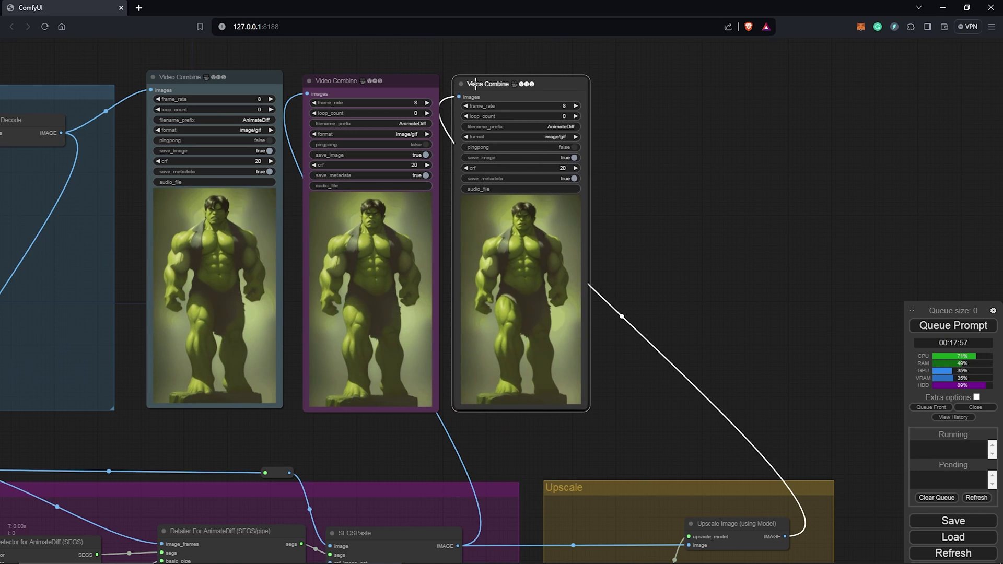
right_click(475, 272)
left_click(531, 238)
left_click(606, 317)
Compare the original, face-detailed and upscaled Hulk animations up close in the three Video Combine previews
left_click_drag(639, 259, 1002, 257)
scroll(773, 248, "up", 3)
scroll(774, 253, "up", 2)
scroll(893, 267, "up", 1)
scroll(849, 259, "up", 3)
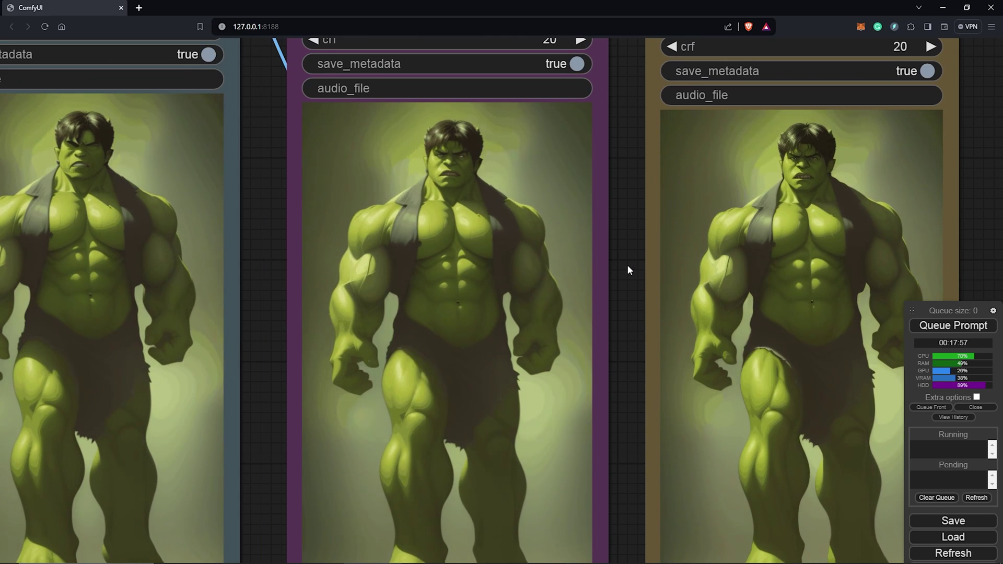
left_click_drag(627, 266, 660, 267)
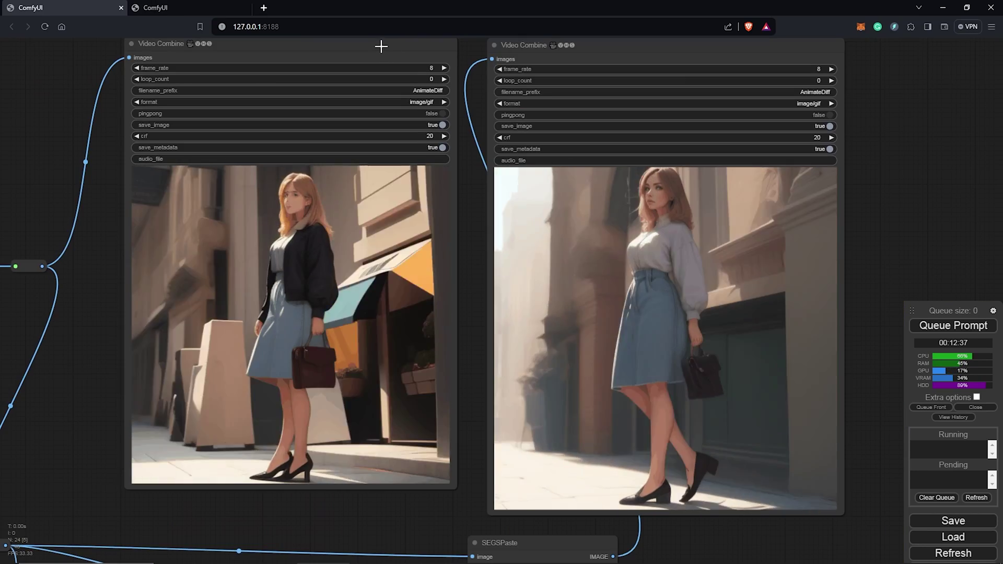
Compare the woman's face up close in the two side-by-side Video Combine previews of the other workflow
left_click_drag(381, 45, 401, 57)
scroll(535, 228, "up", 5)
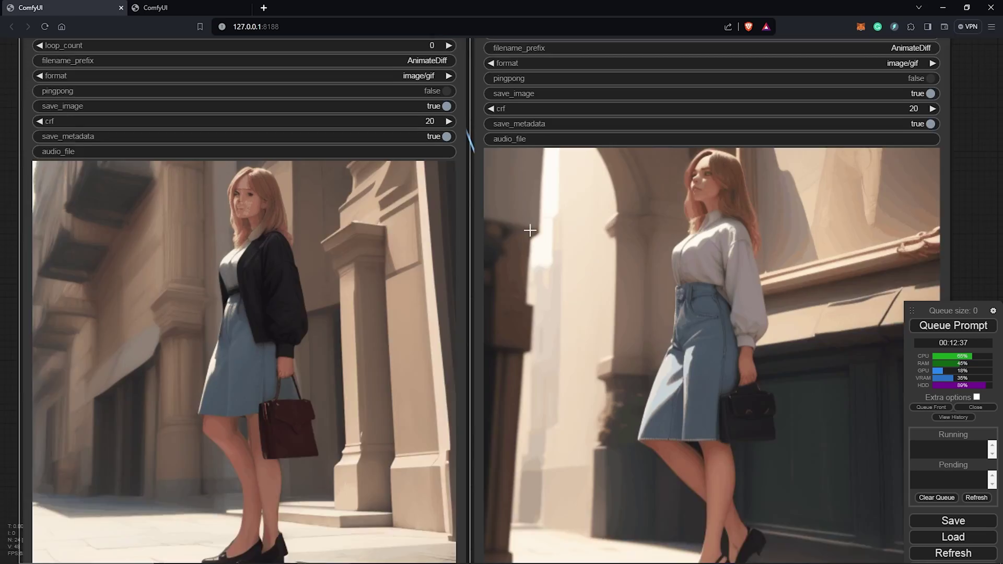
scroll(572, 235, "up", 1)
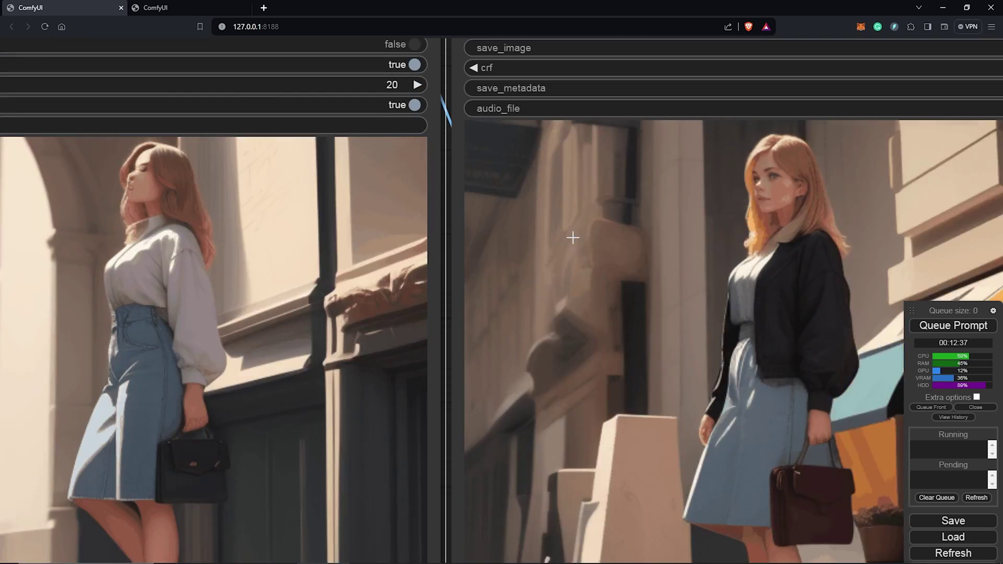